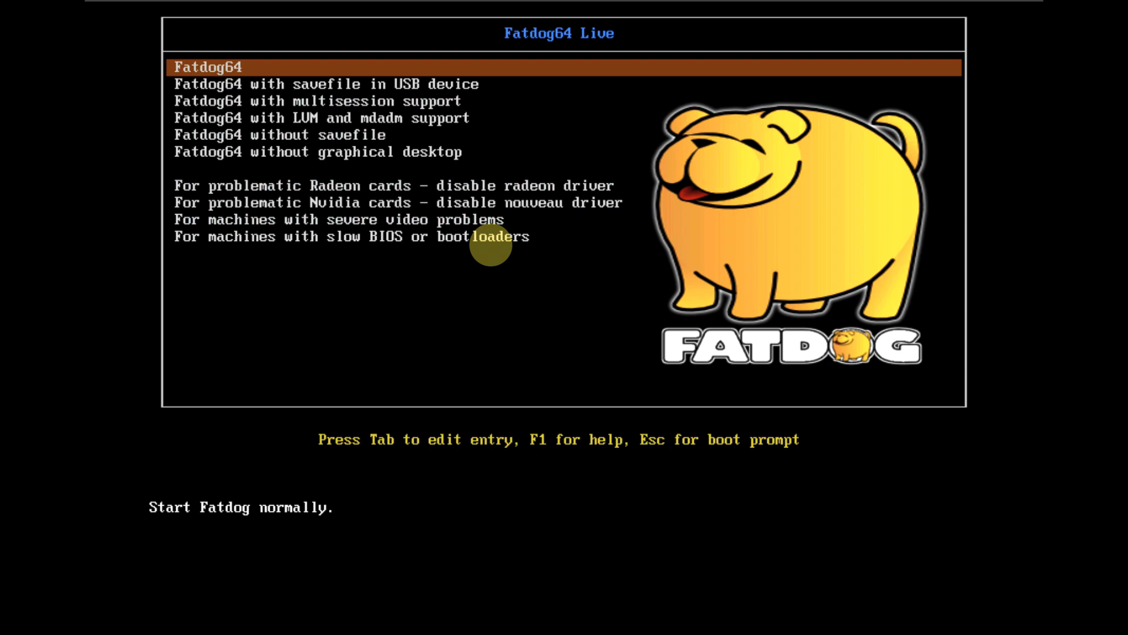
Boot the Fatdog64 live system to its graphical desktop
key("Up")
key("Up")
key("Up")
key("Up")
key("Up")
key("Up")
key("Up")
key("Up")
key("Up")
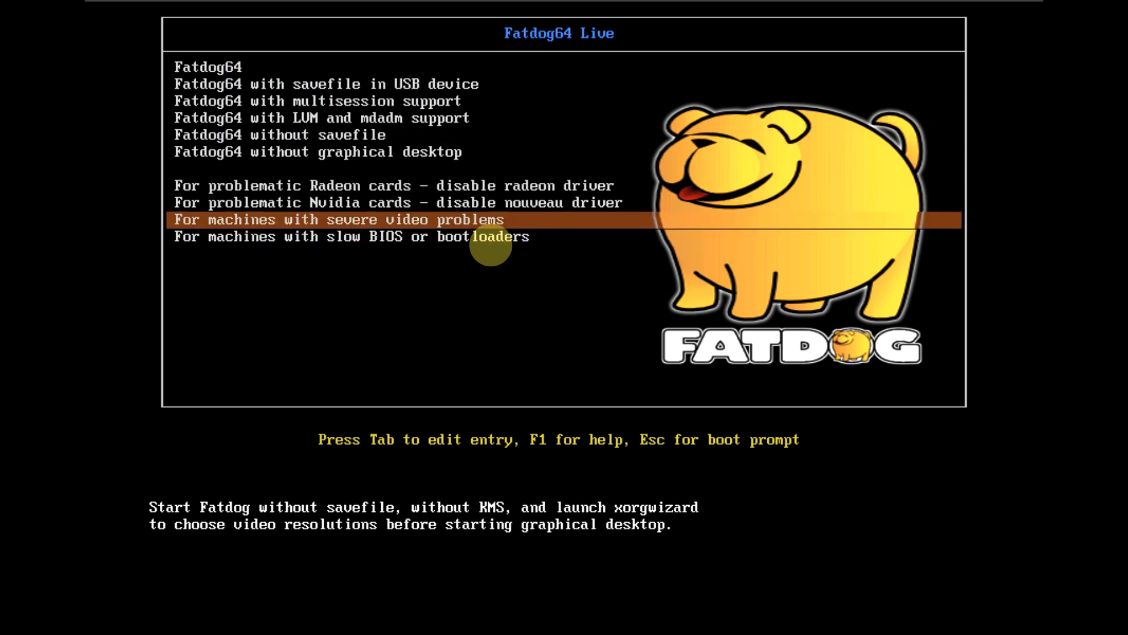
key("Return")
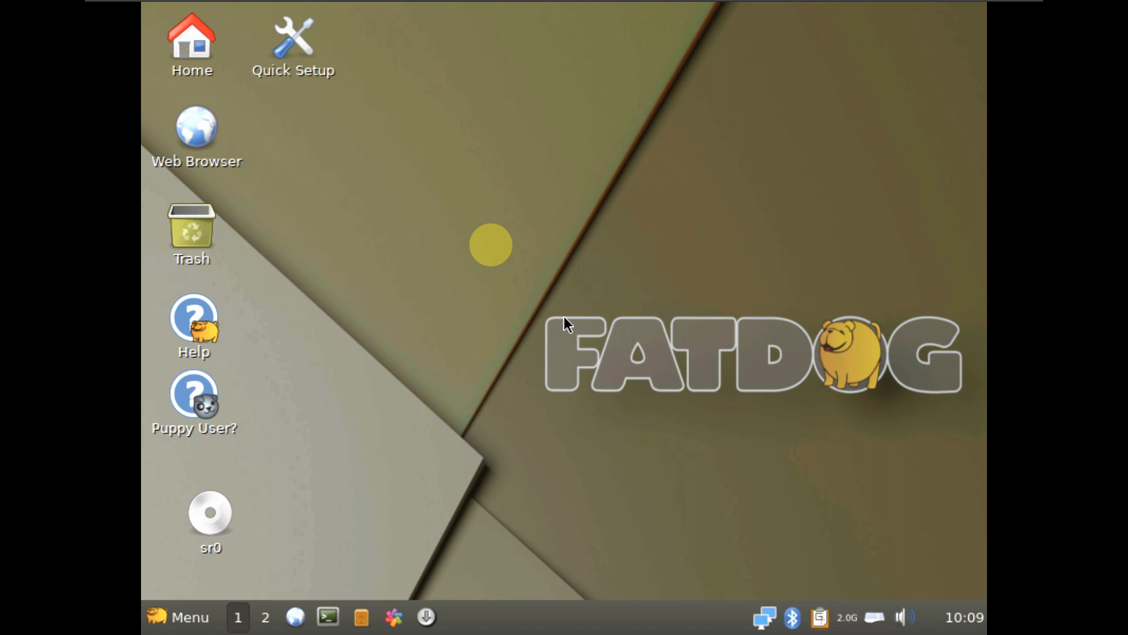
Open Display Properties from the Display category of the Fatdog64 Control Panel
right_click(468, 176)
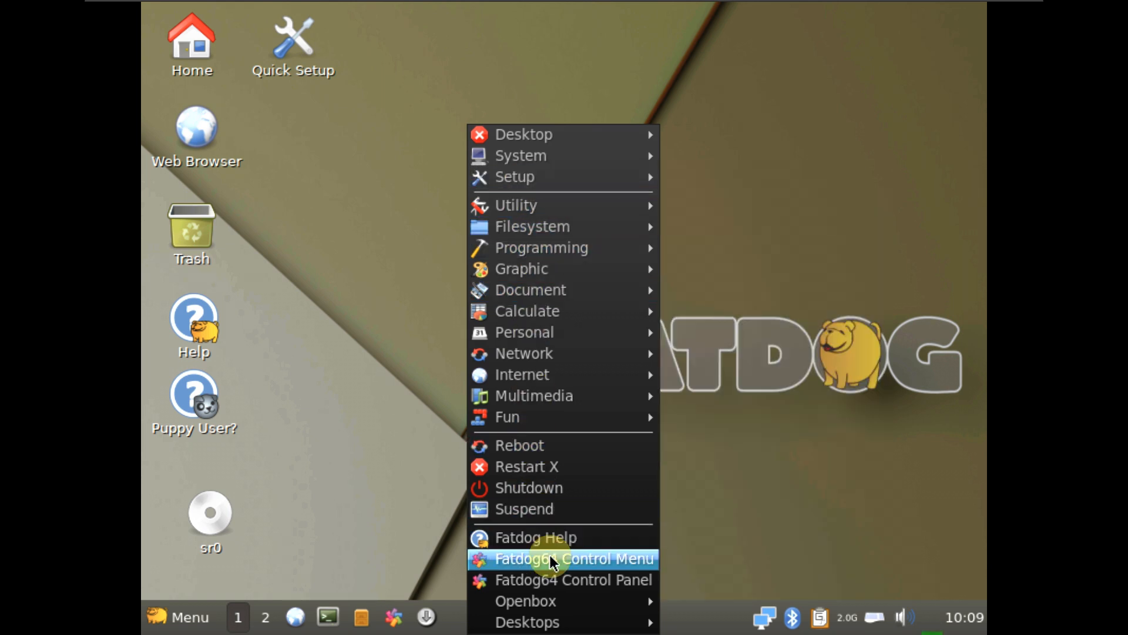
left_click(553, 580)
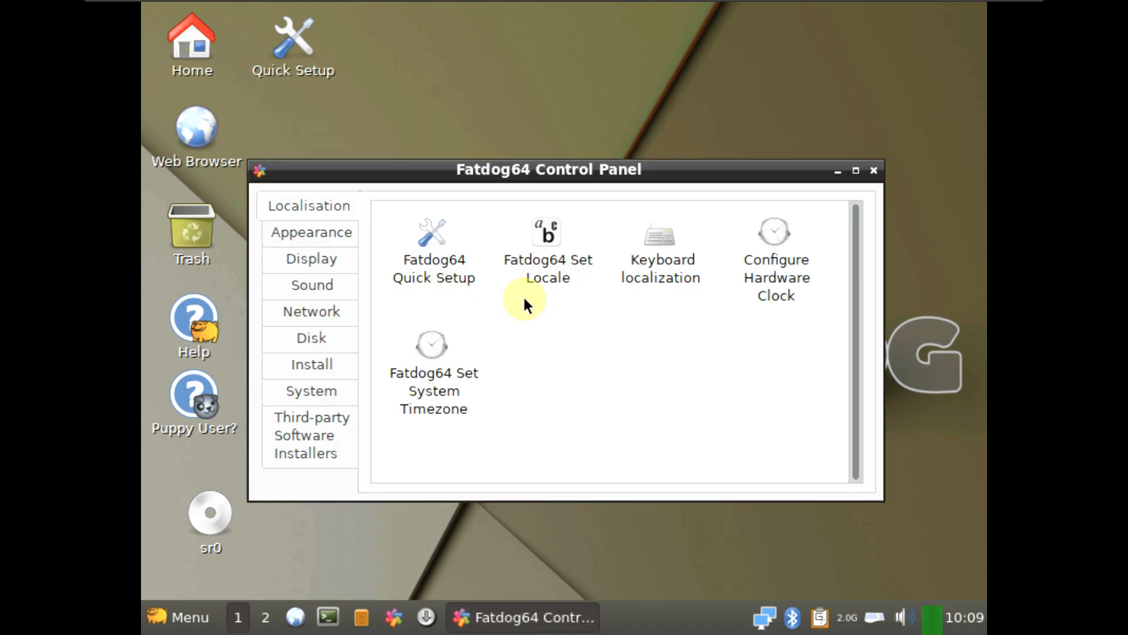
left_click(334, 268)
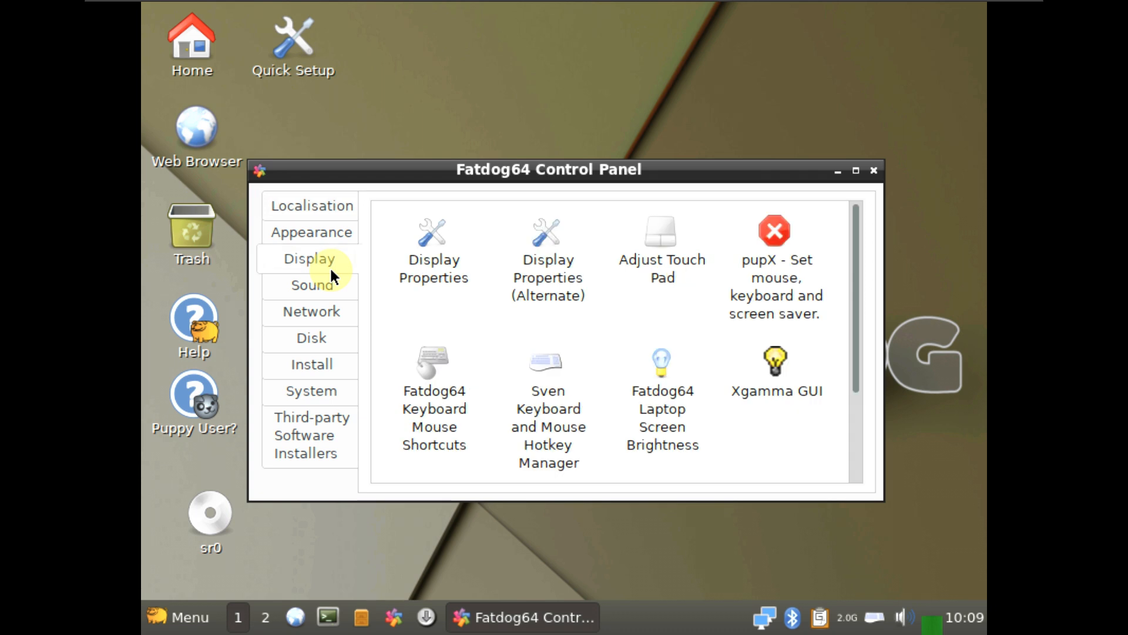
double_click(424, 269)
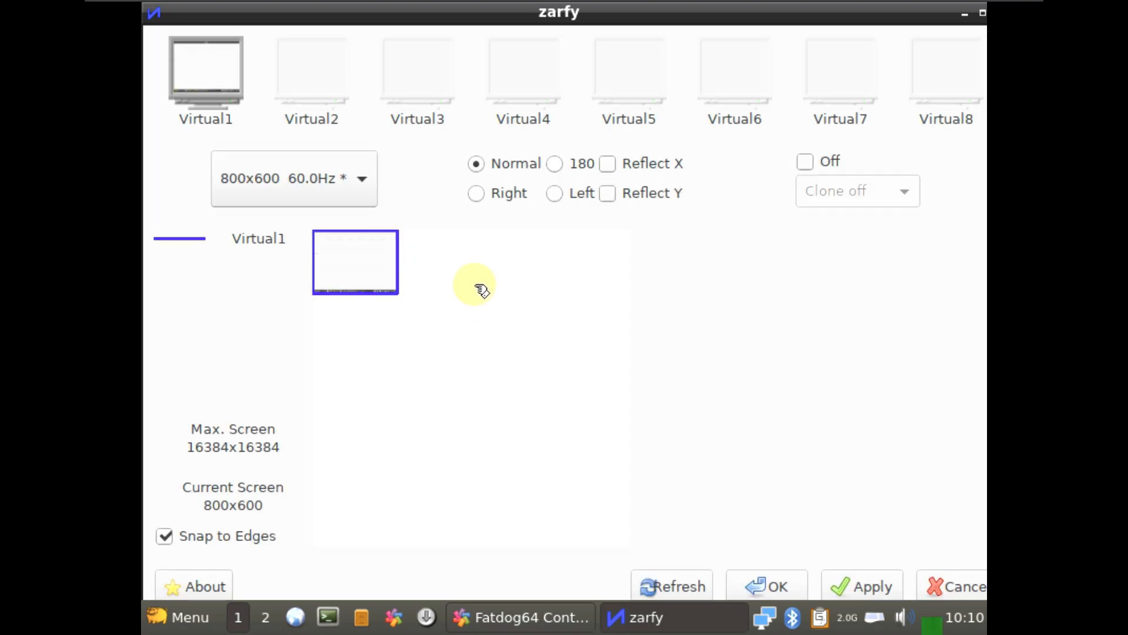
Set the Virtual1 display's resolution to 1920x1080 60.0Hz and apply it
left_click(353, 195)
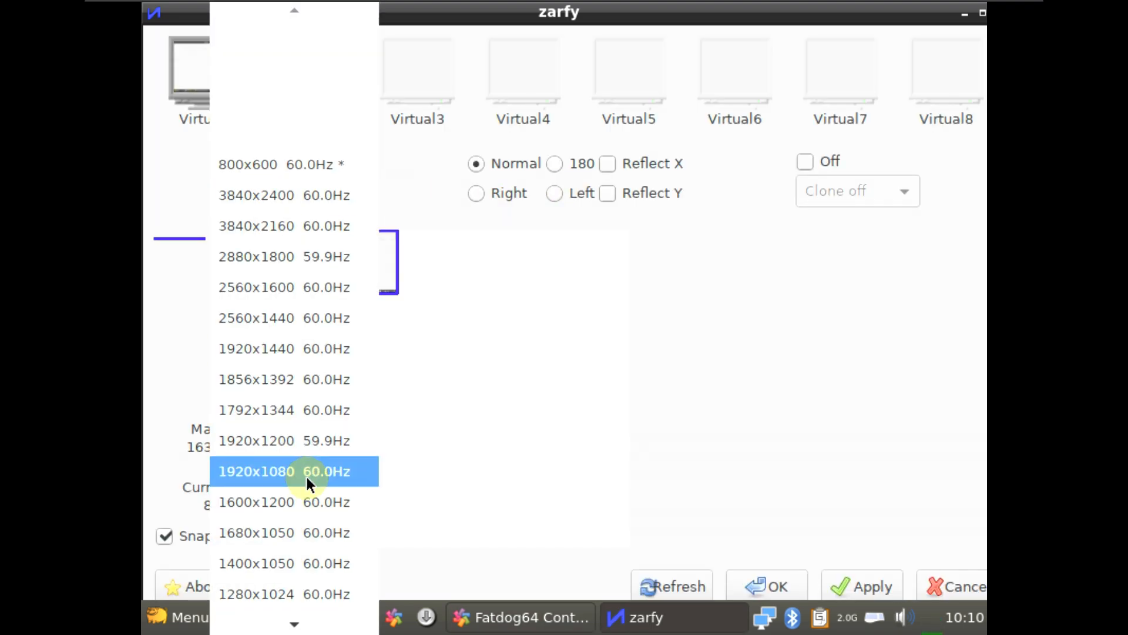
left_click(306, 455)
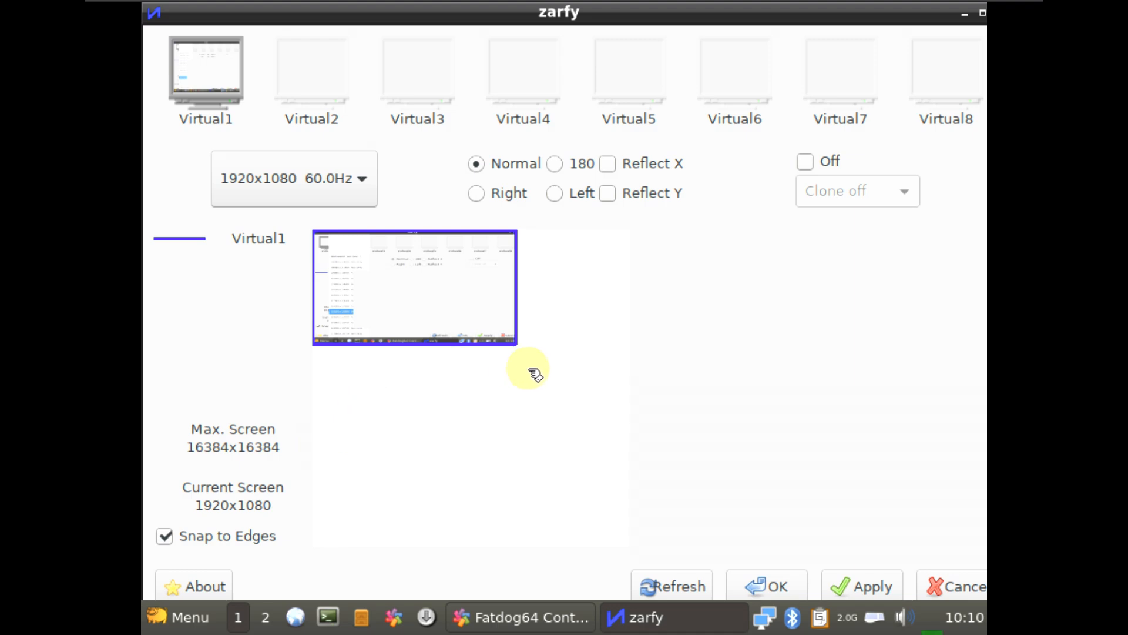
left_click(850, 581)
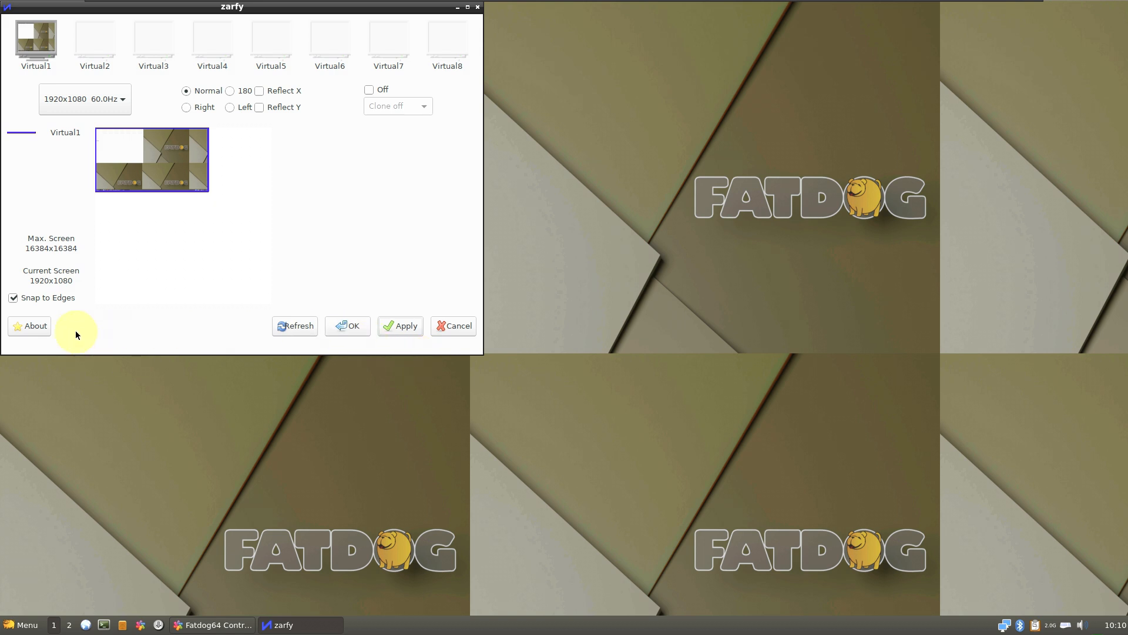
View zarfy's version information and close the display settings, accepting them
left_click(33, 330)
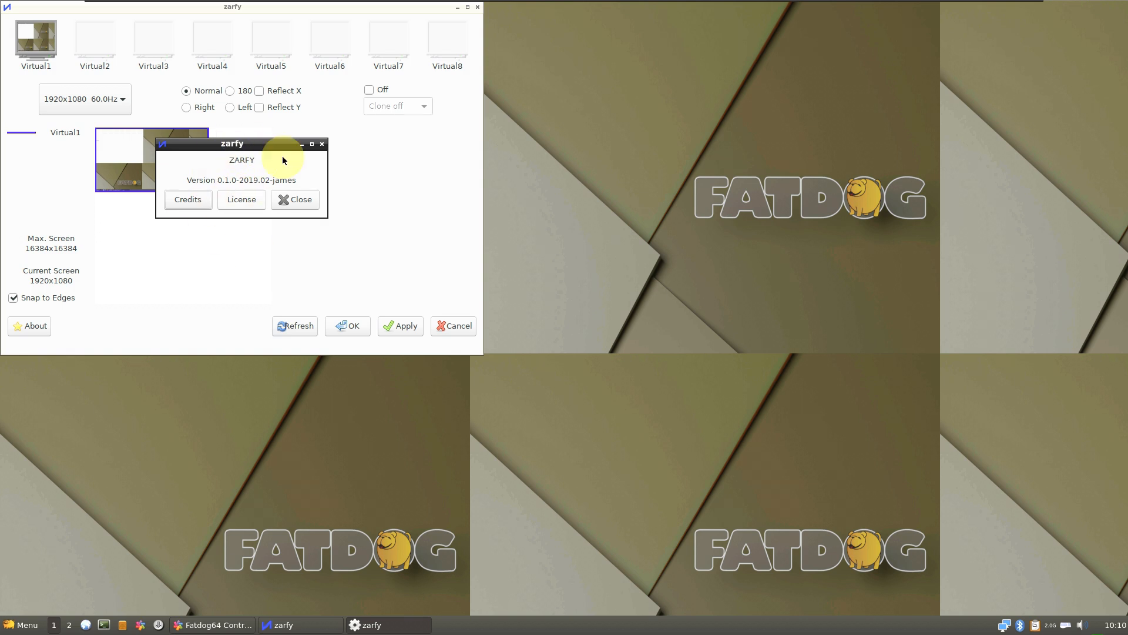
left_click(302, 204)
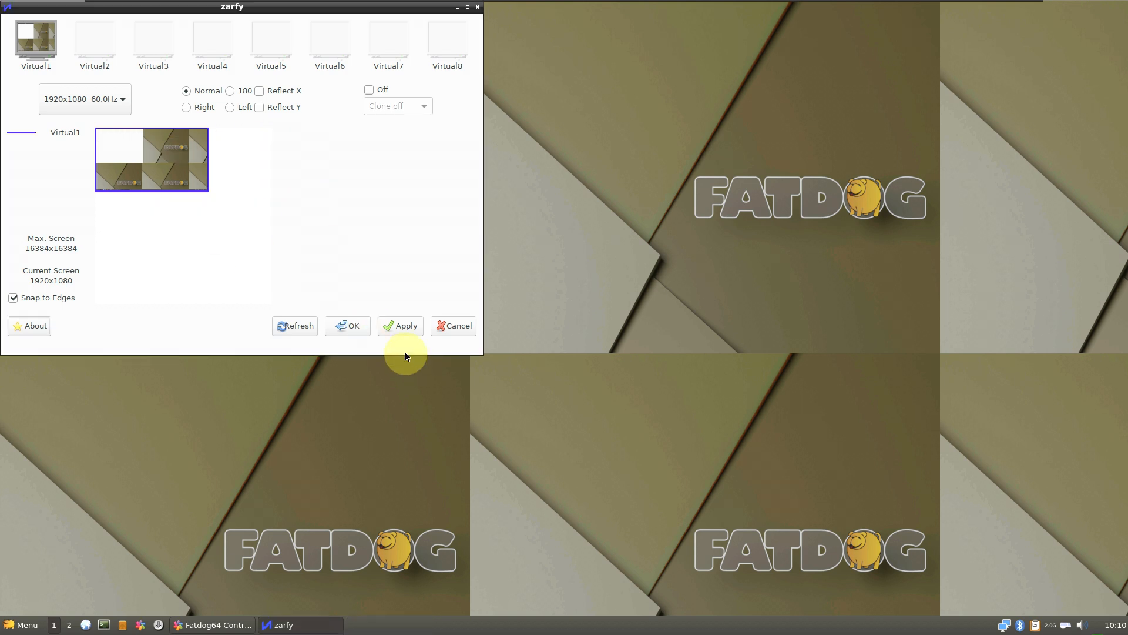
left_click(364, 323)
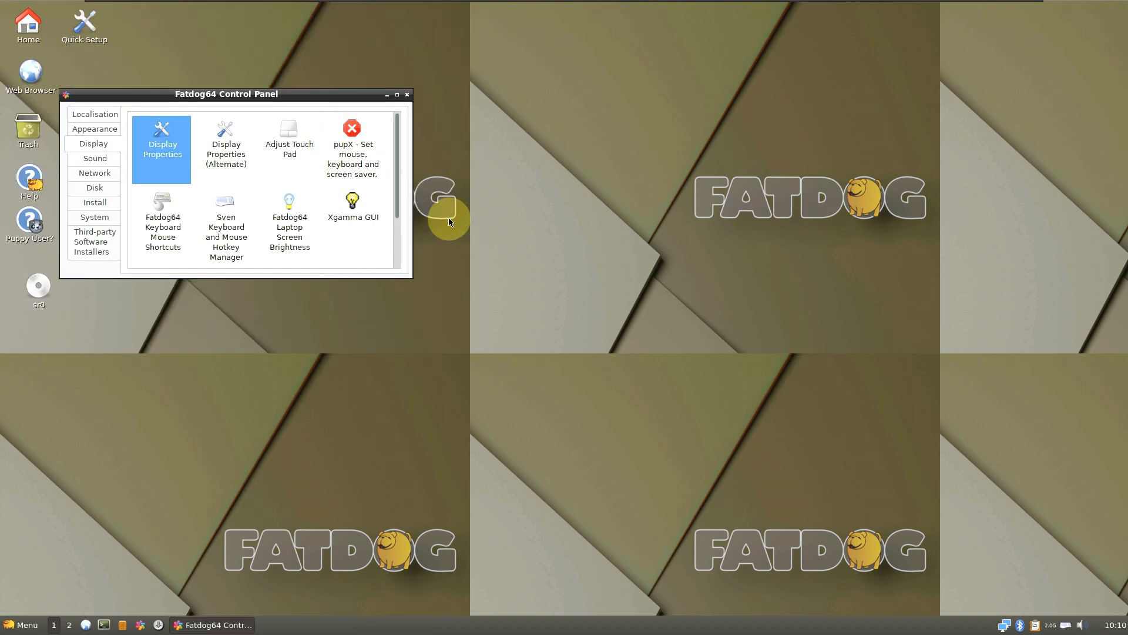
Look through the System, Localisation, Appearance and Display categories of the Fatdog64 Control Panel and close it
mouse_move(1007, 2)
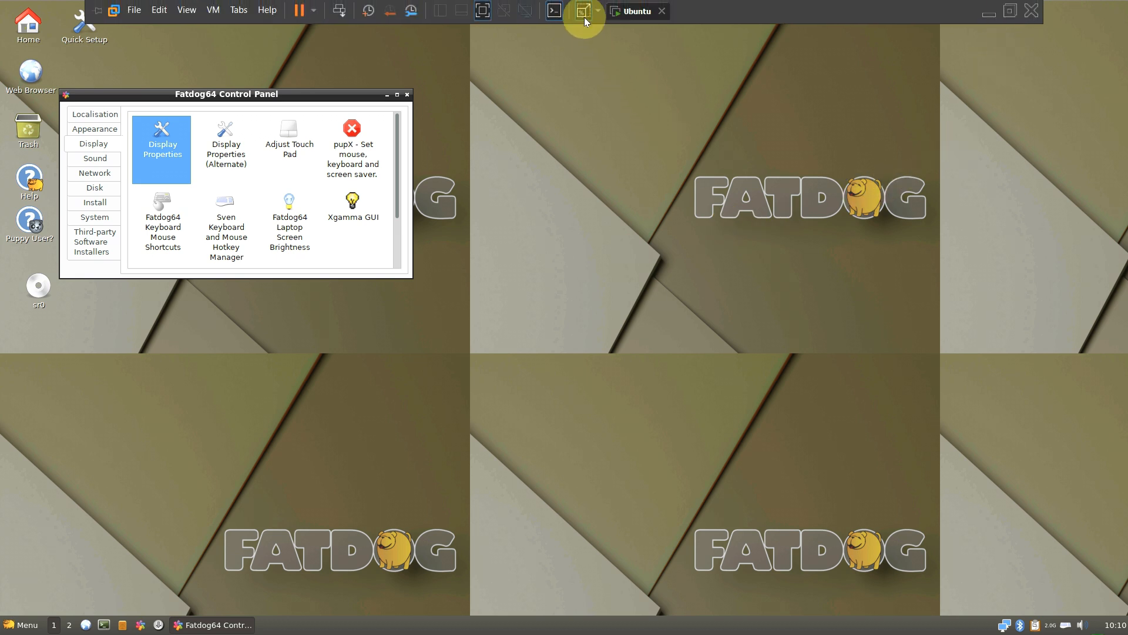
left_click_drag(297, 94, 594, 215)
left_click(351, 317)
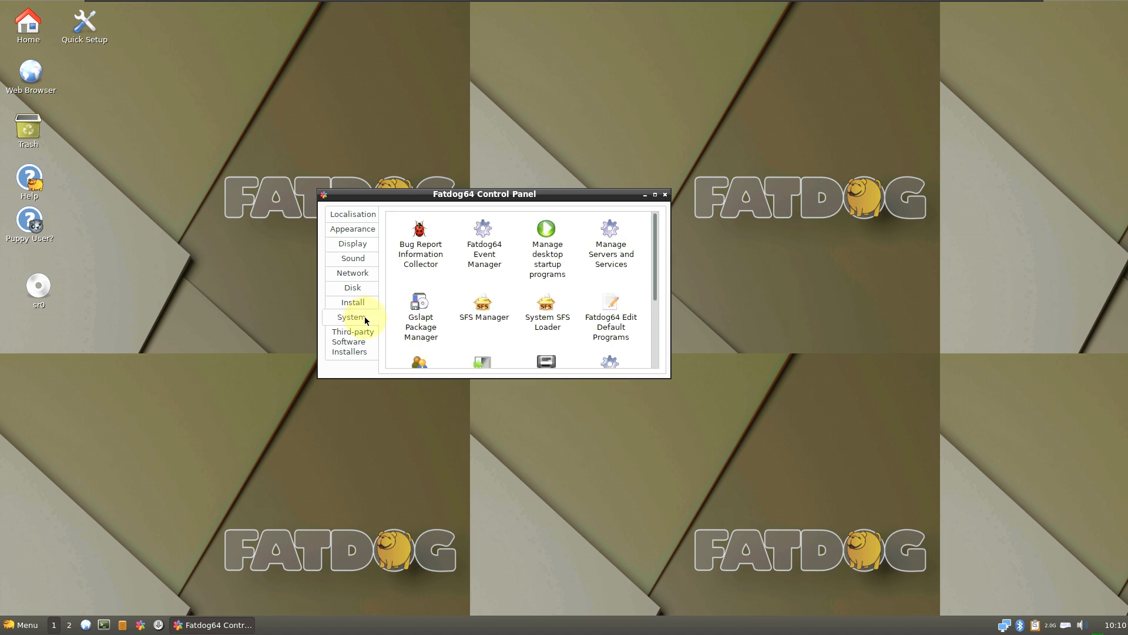
scroll(470, 273, "down", 3)
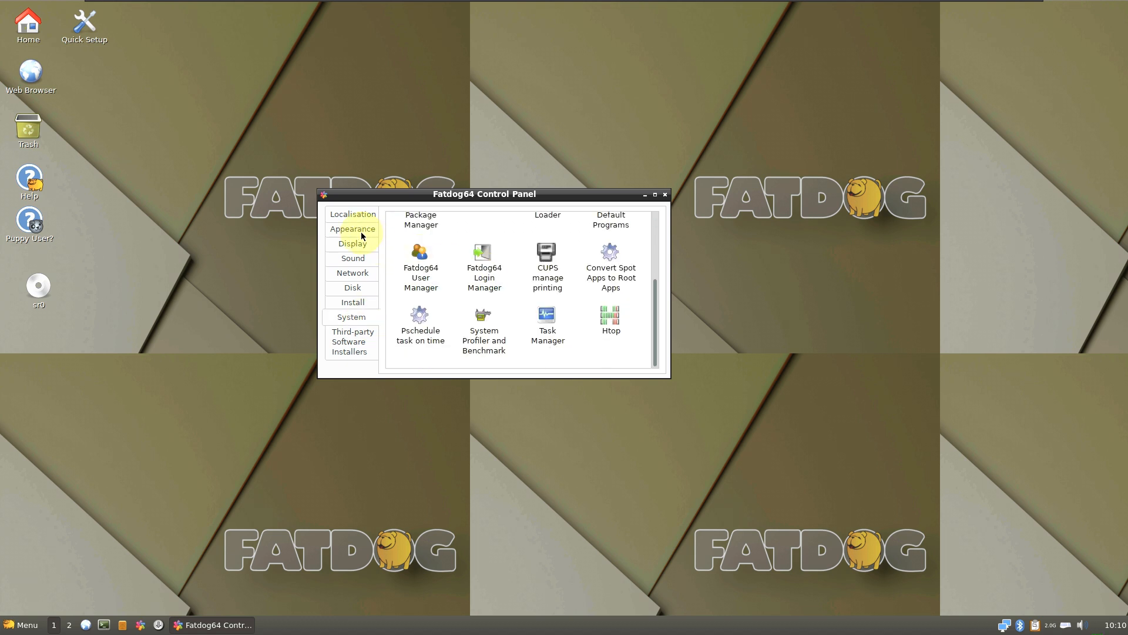
left_click(347, 216)
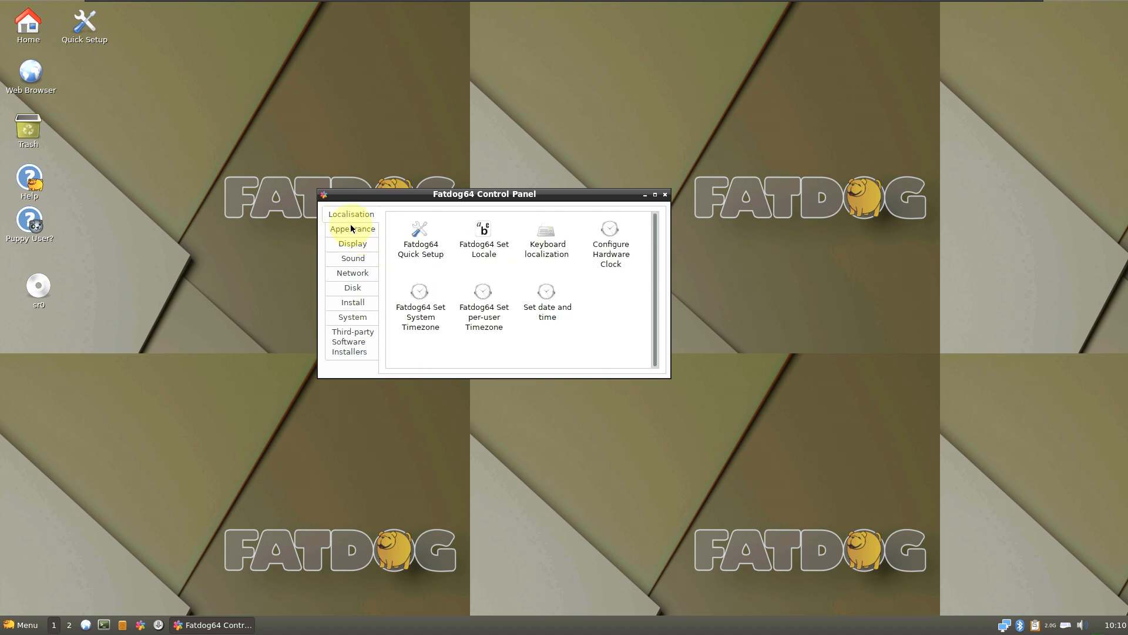
left_click(352, 229)
scroll(456, 300, "down", 2)
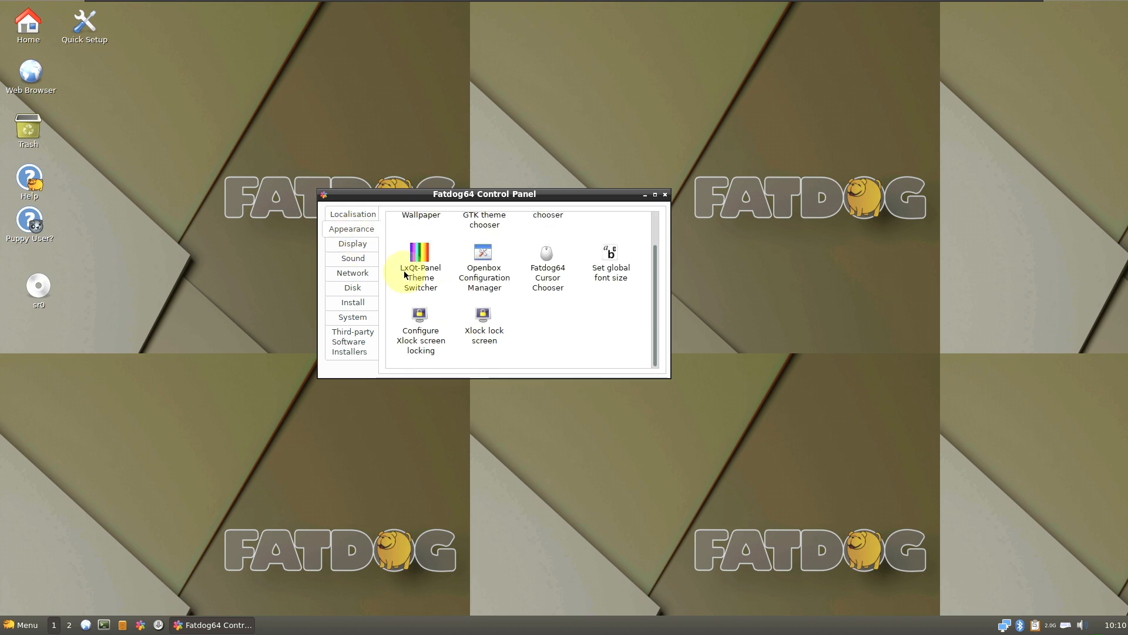
left_click(356, 244)
scroll(500, 338, "down", 3)
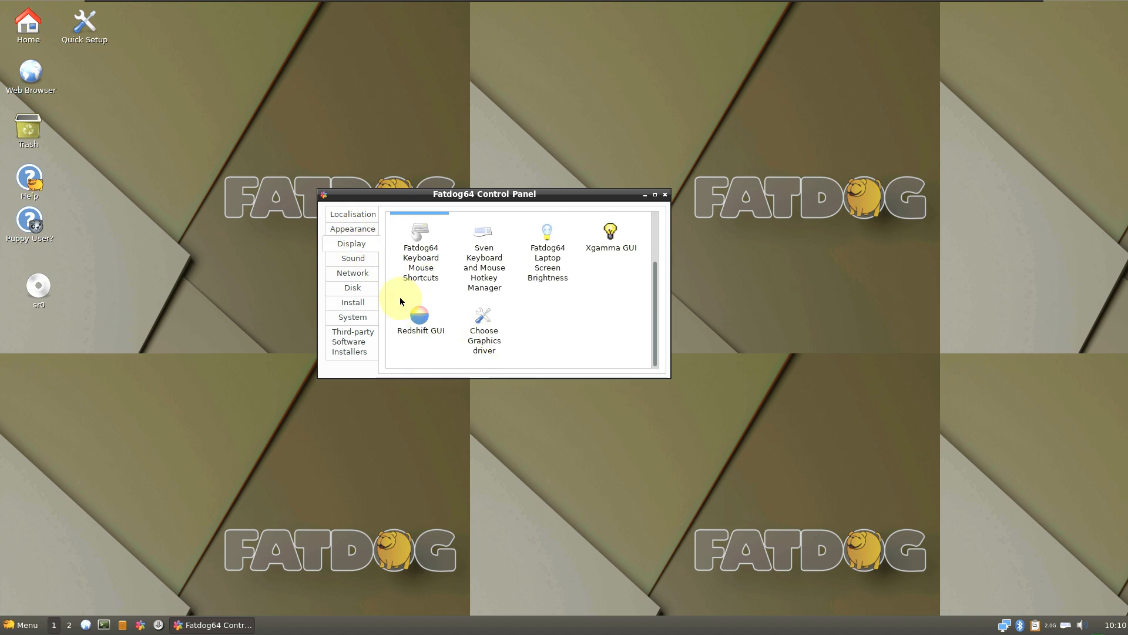
left_click(665, 194)
Switch the desktop's window manager from Openbox to JWM
right_click(306, 96)
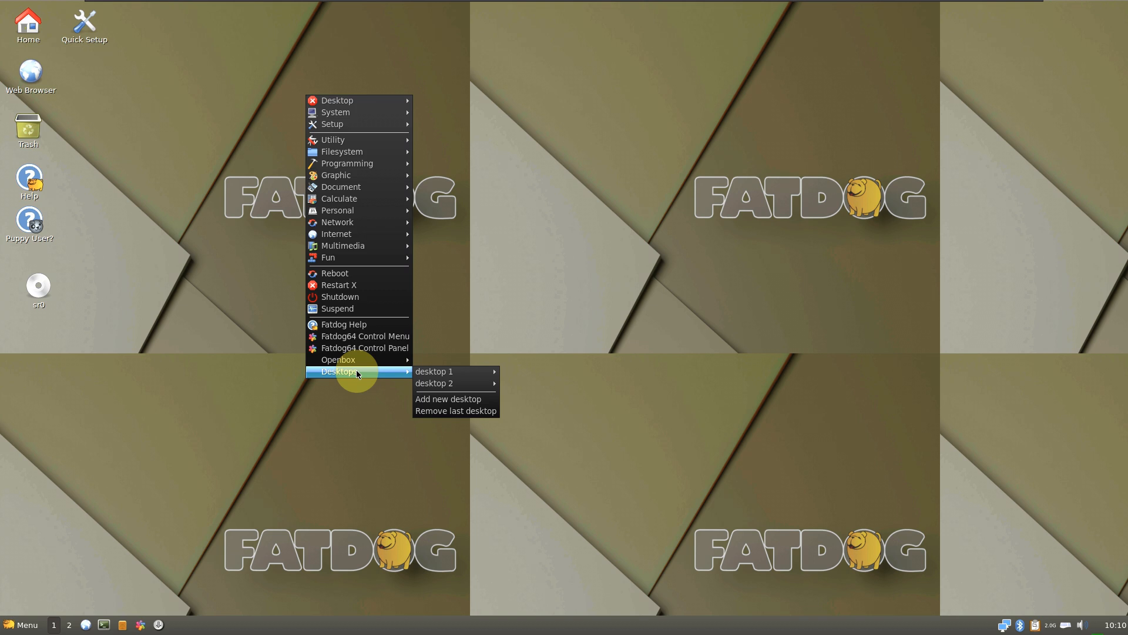
mouse_move(362, 357)
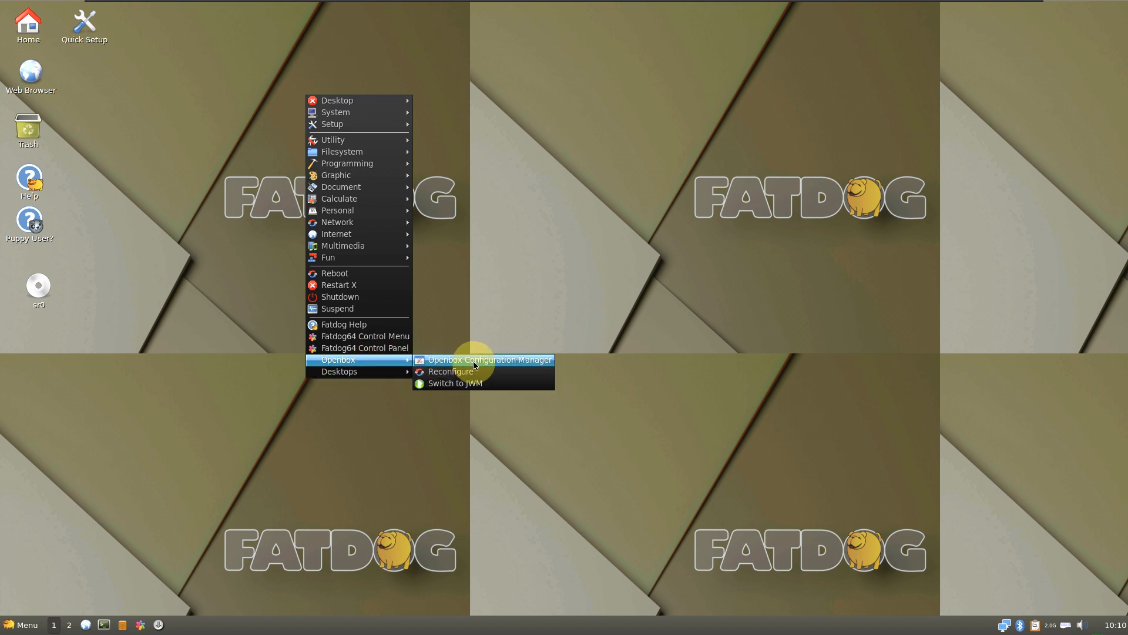
left_click(488, 382)
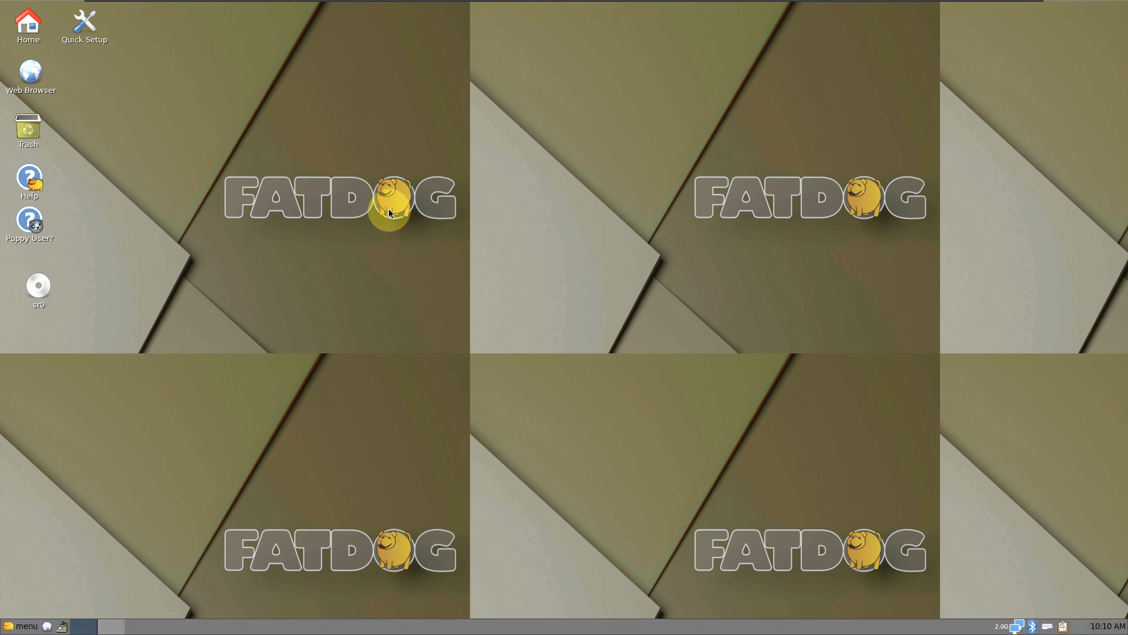
right_click(237, 75)
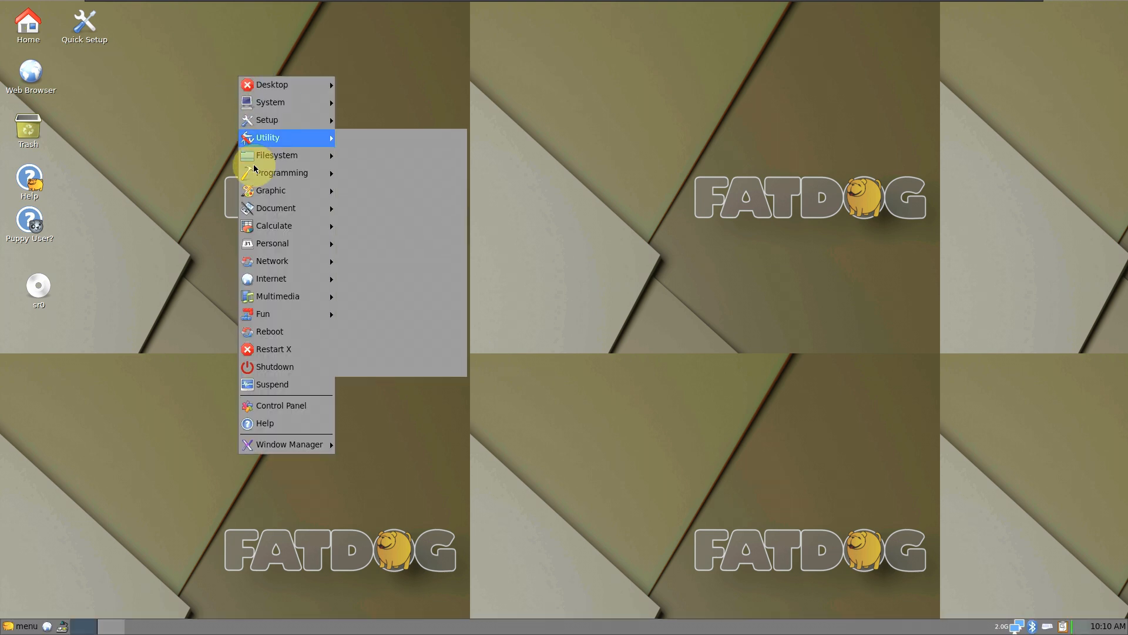
left_click(281, 347)
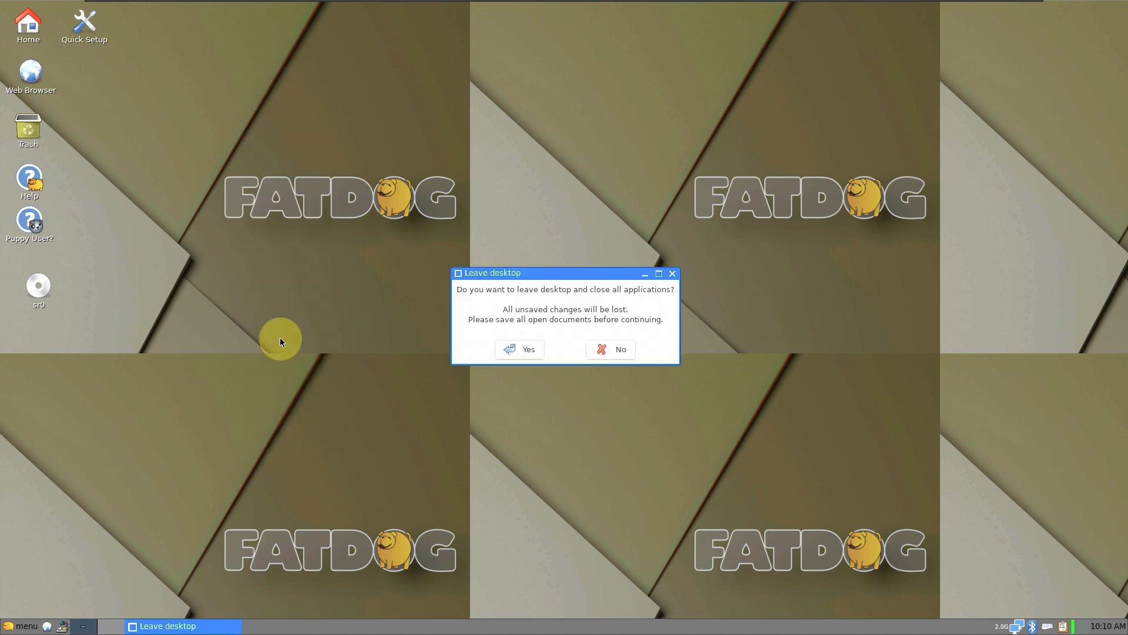
left_click(613, 348)
Open the Task Manager and maximize its window
right_click(174, 146)
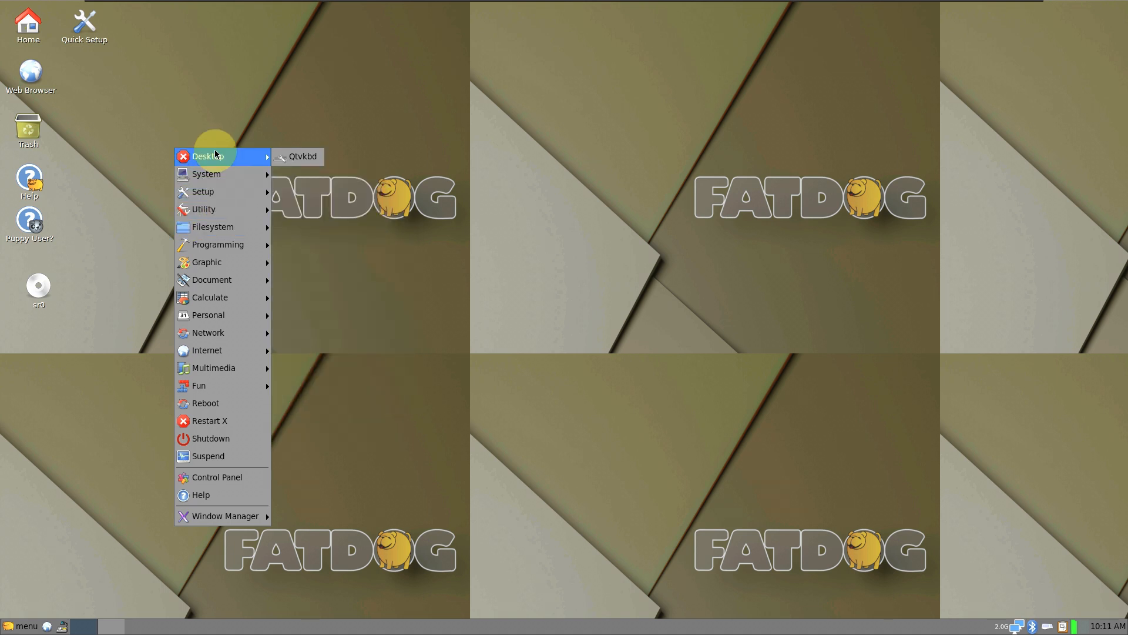
mouse_move(203, 174)
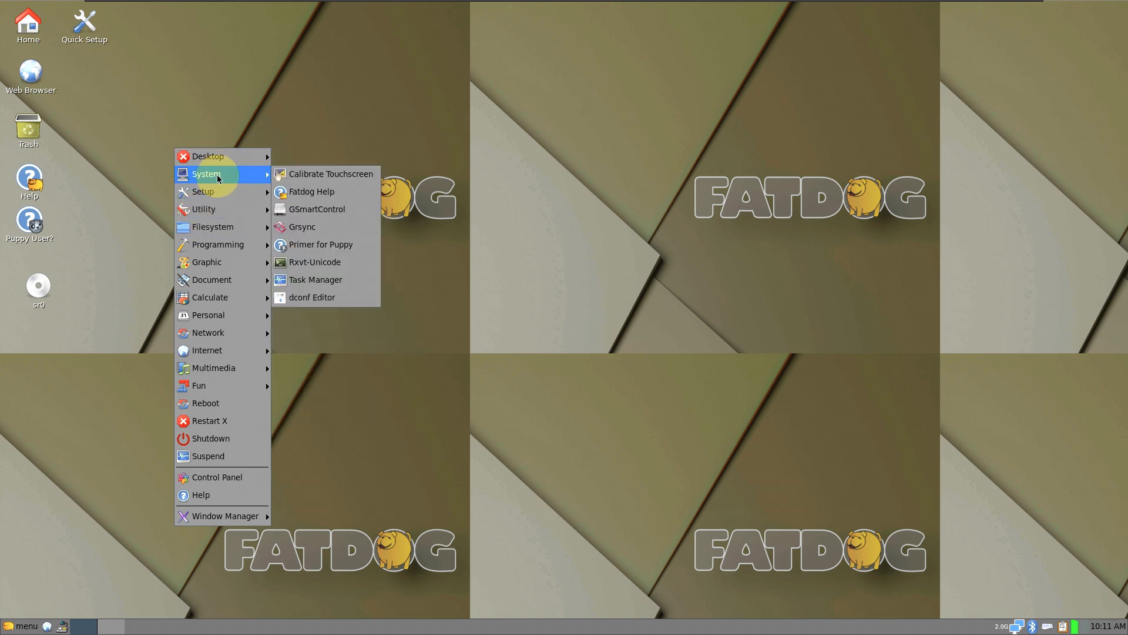
left_click(327, 281)
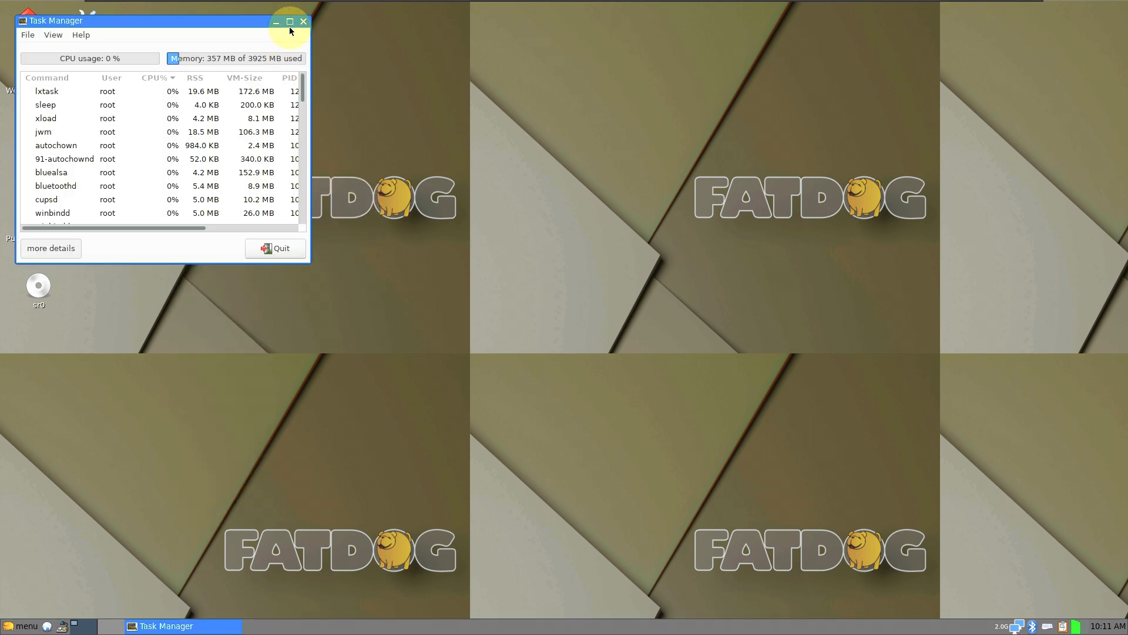
left_click(290, 21)
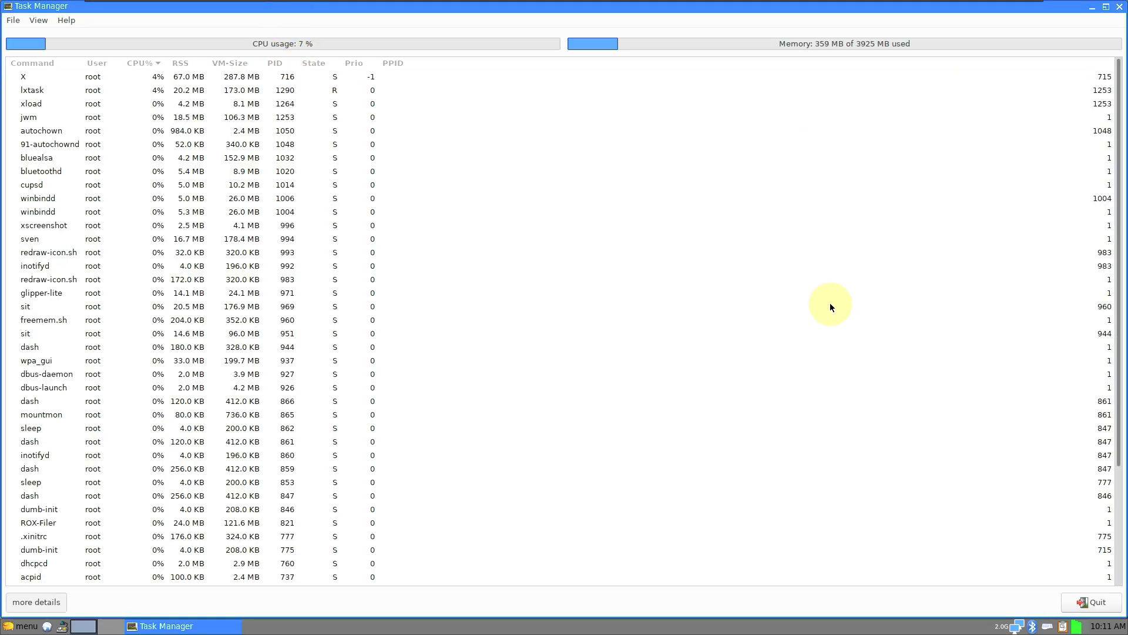
Examine the list of running processes and the Task Manager's version information
scroll(820, 307, "down", 3)
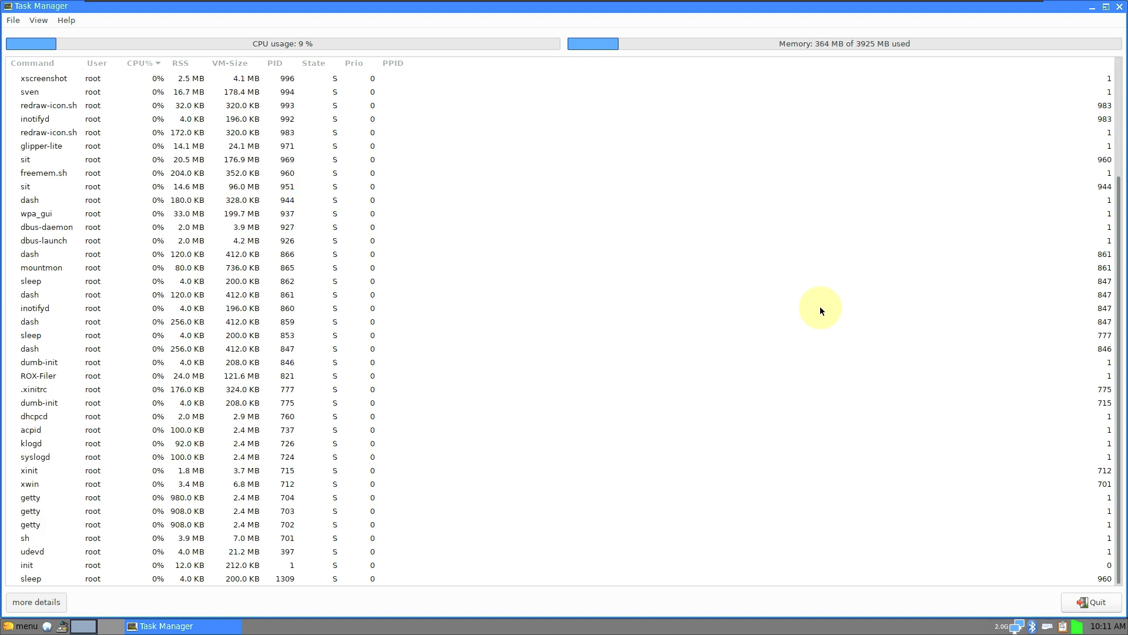
scroll(821, 308, "up", 3)
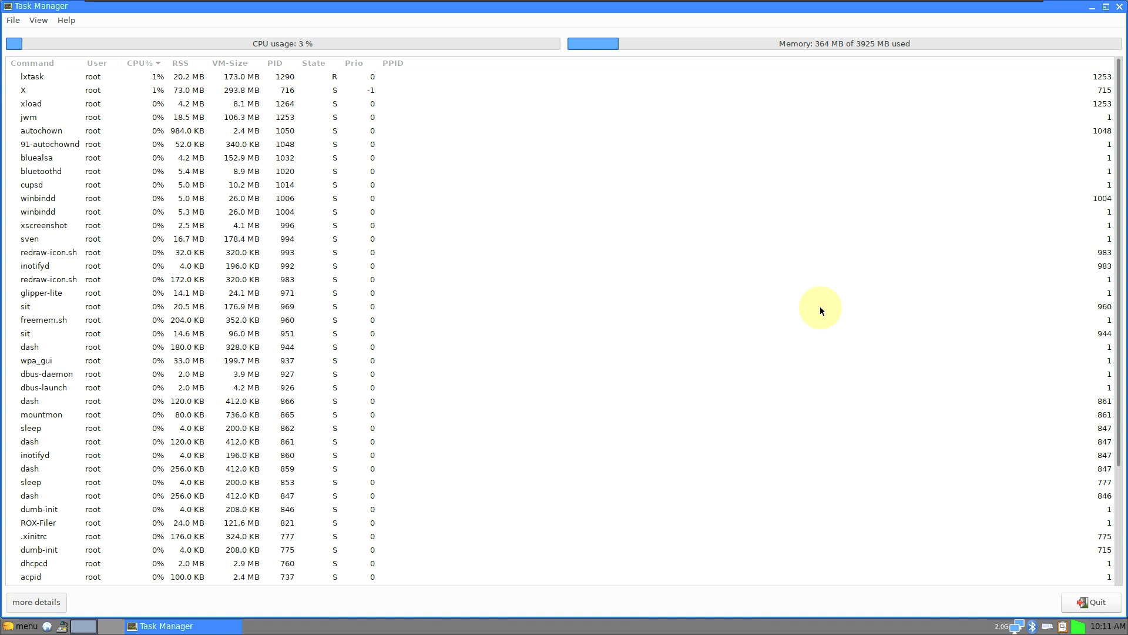
scroll(820, 308, "down", 3)
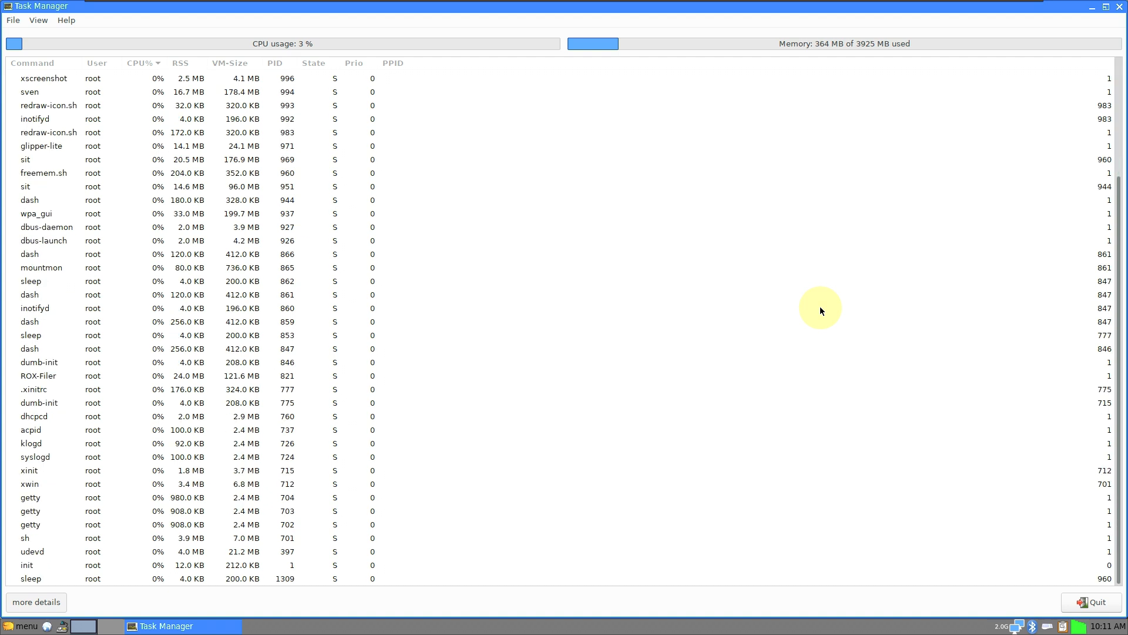
scroll(821, 310, "up", 3)
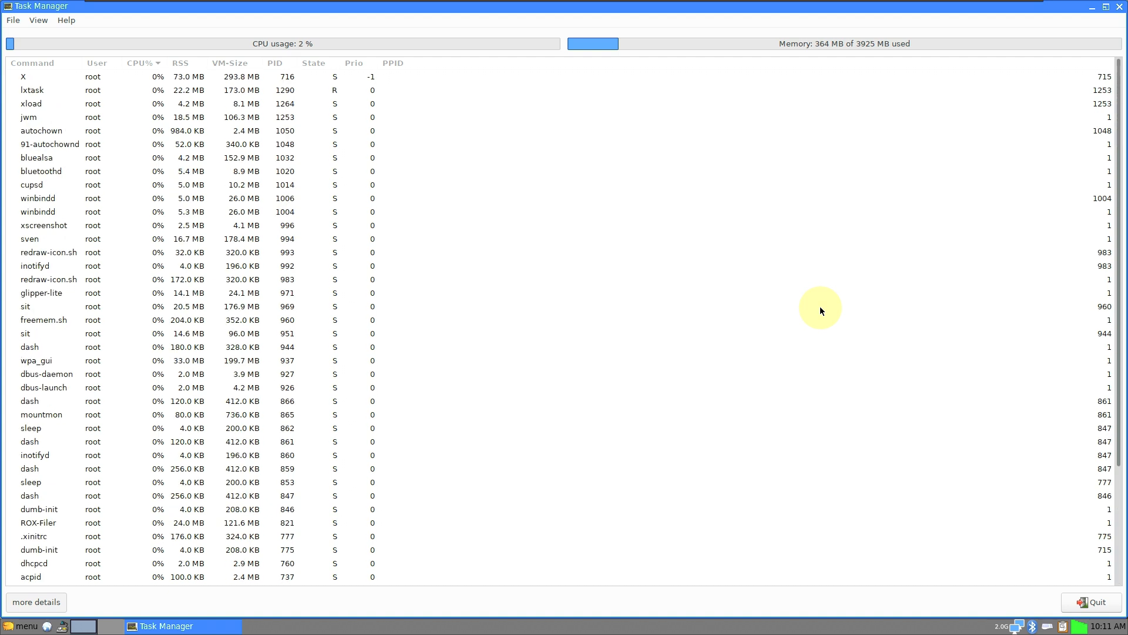
left_click(59, 21)
left_click(64, 40)
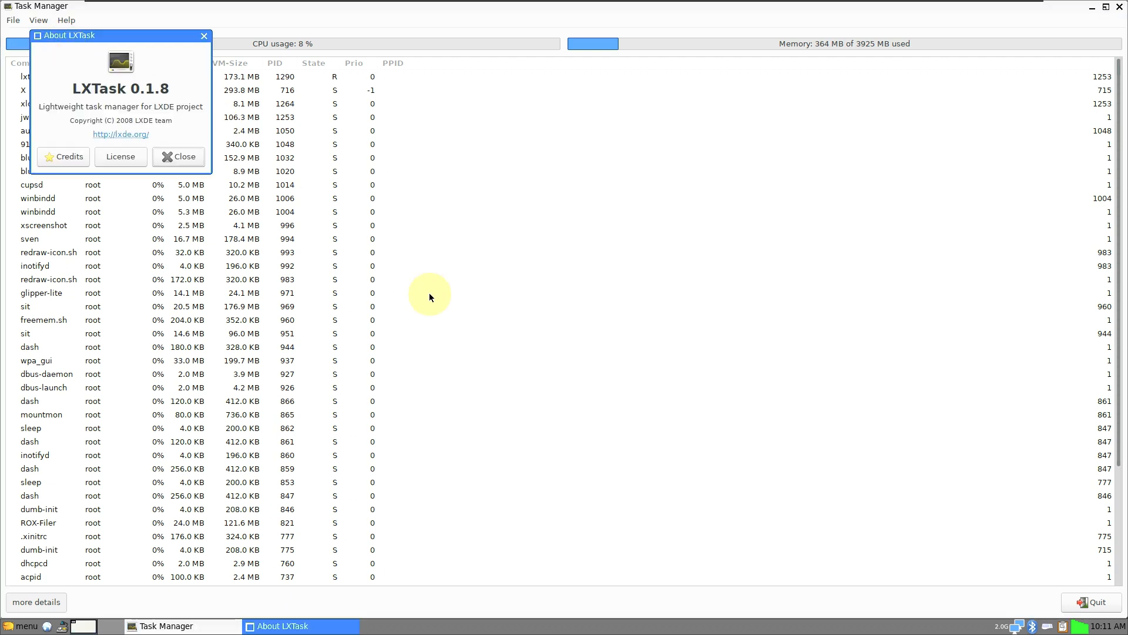
left_click(192, 160)
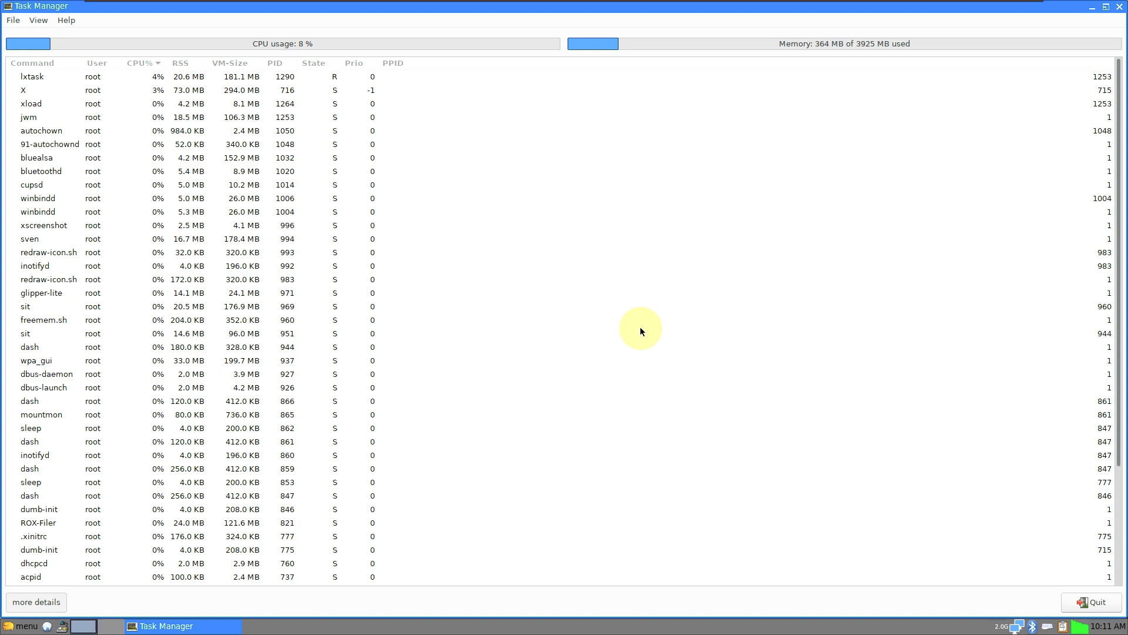
Reduce the Task Manager's process list to fewer detail columns and look through it
scroll(640, 328, "down", 3)
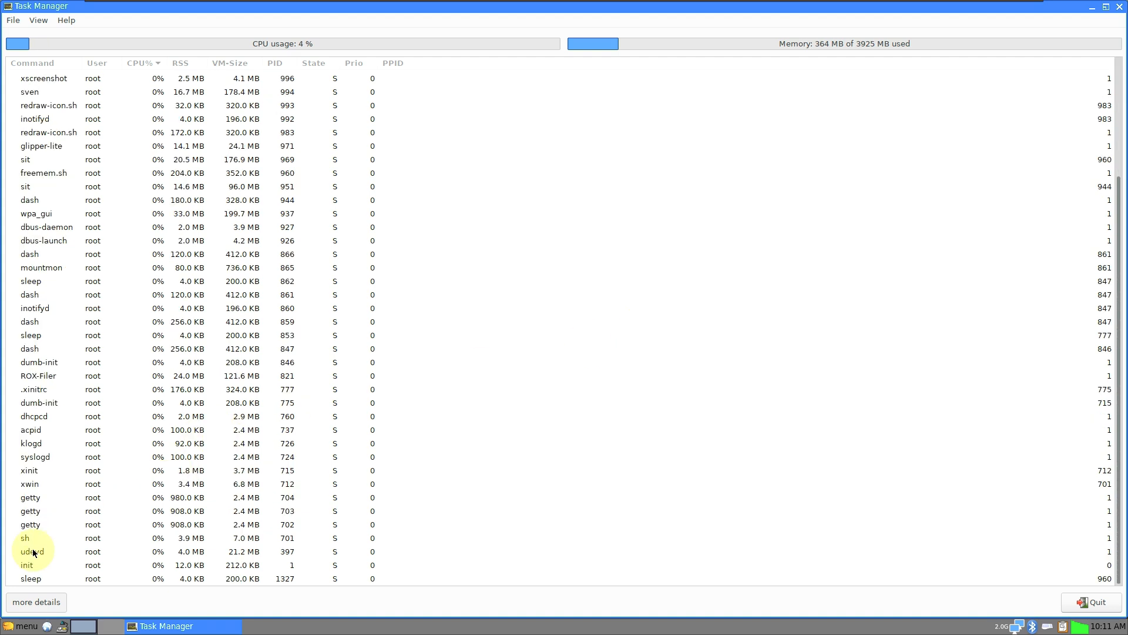
left_click(40, 605)
scroll(698, 365, "up", 3)
scroll(698, 365, "down", 3)
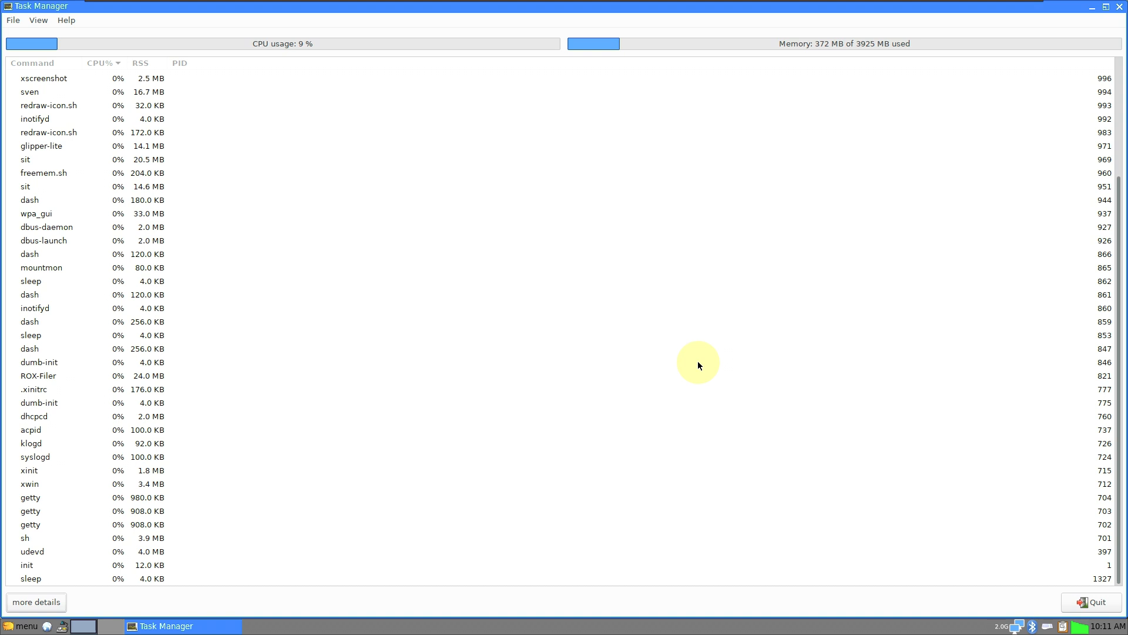
Restore the Task Manager window from its maximized state and move it to the desktop's upper-right corner
left_click(1106, 8)
left_click_drag(250, 30, 1018, 6)
Open the Desktop Wallpaper tool from the Appearance category of the Fatdog64 Control Menu
right_click(377, 134)
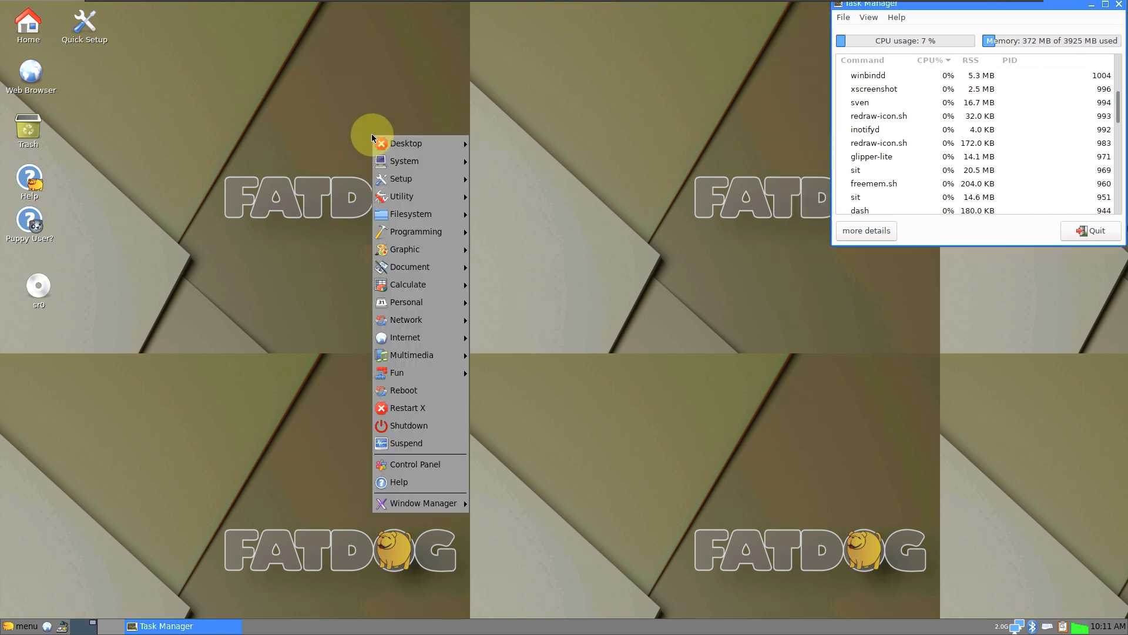
mouse_move(424, 219)
mouse_move(424, 174)
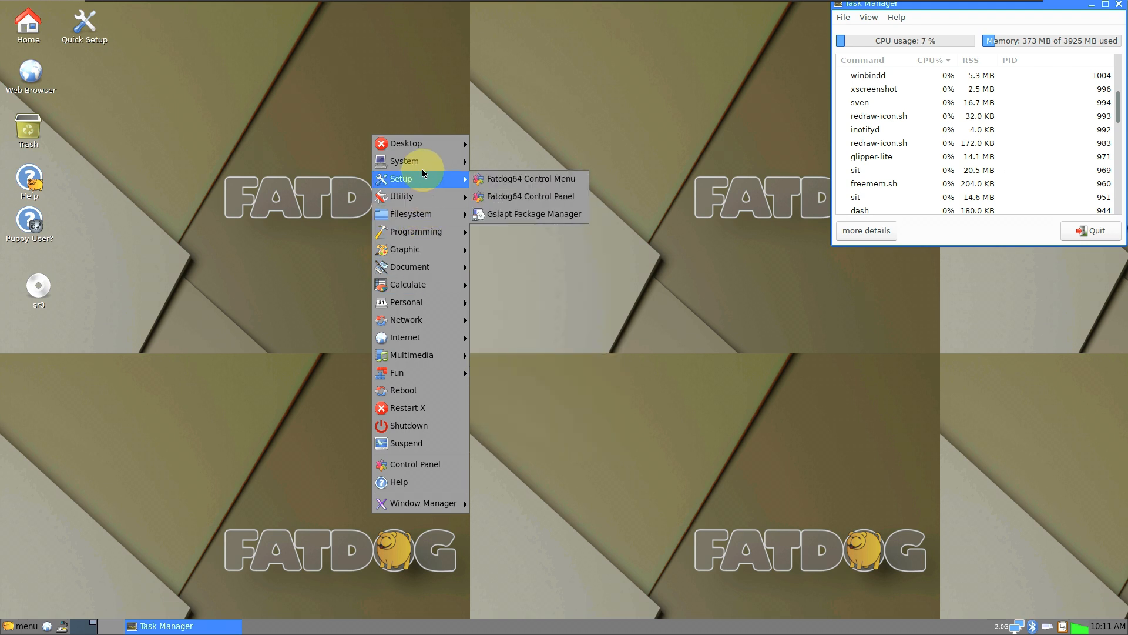
left_click(506, 181)
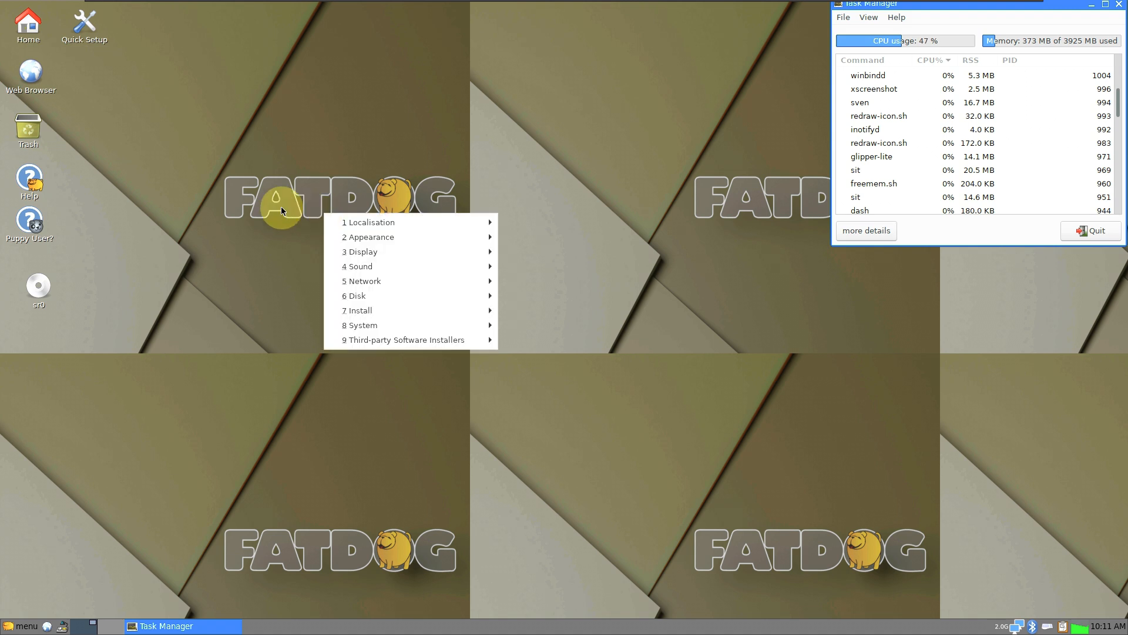
mouse_move(373, 237)
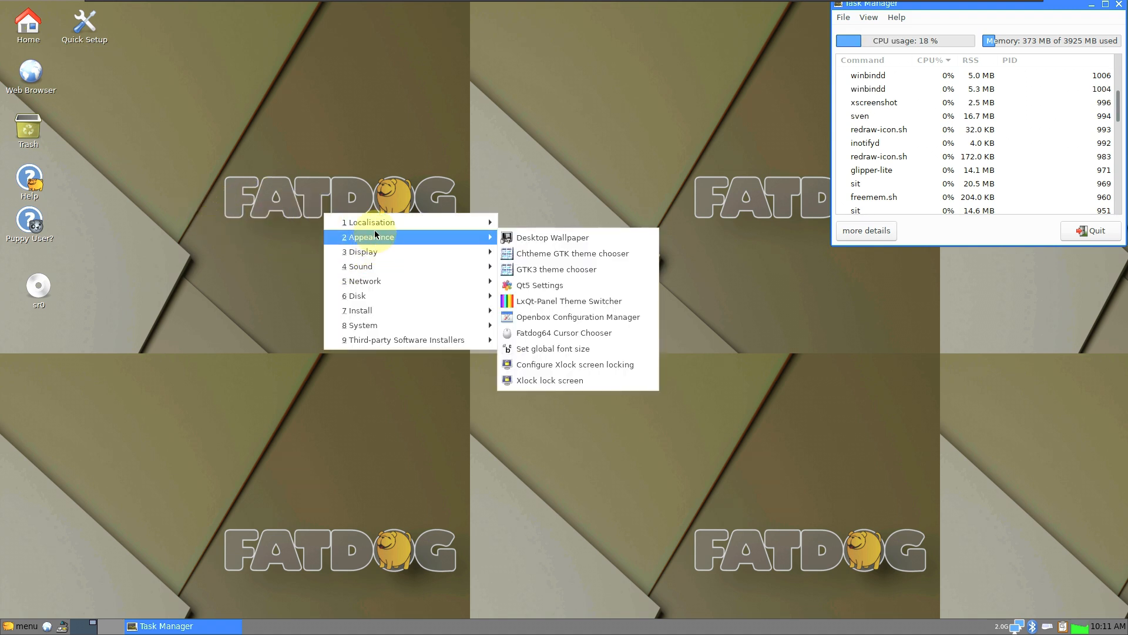
left_click(533, 238)
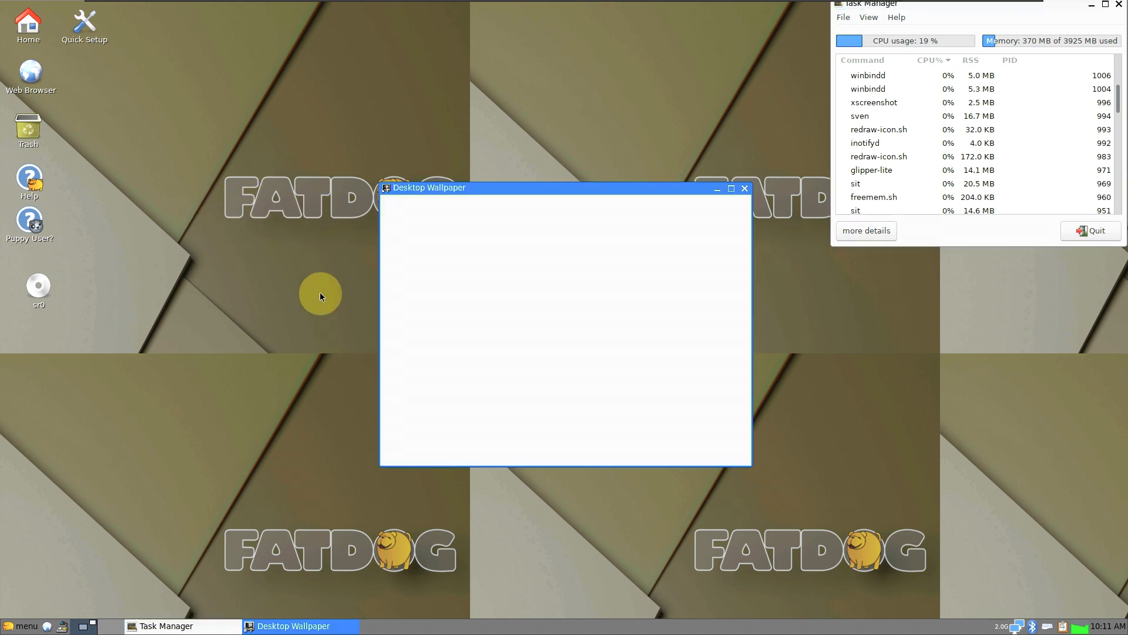
Apply fatdog-remastered.png and then laughing-wolf.jpg as the desktop wallpaper with Stretch placement
left_click(533, 251)
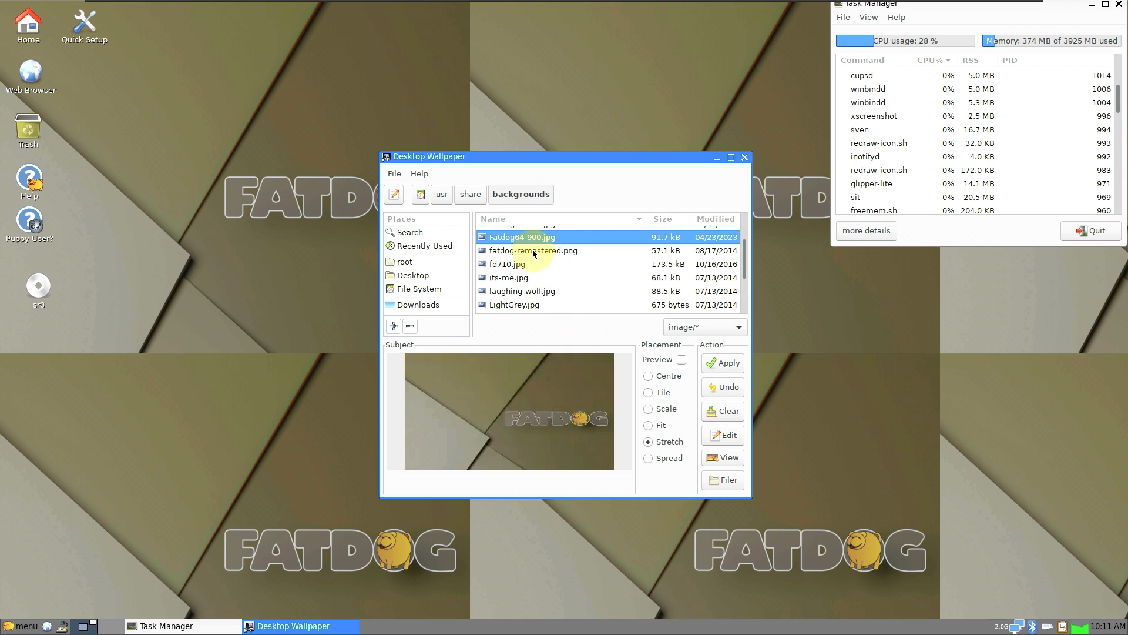
left_click(721, 363)
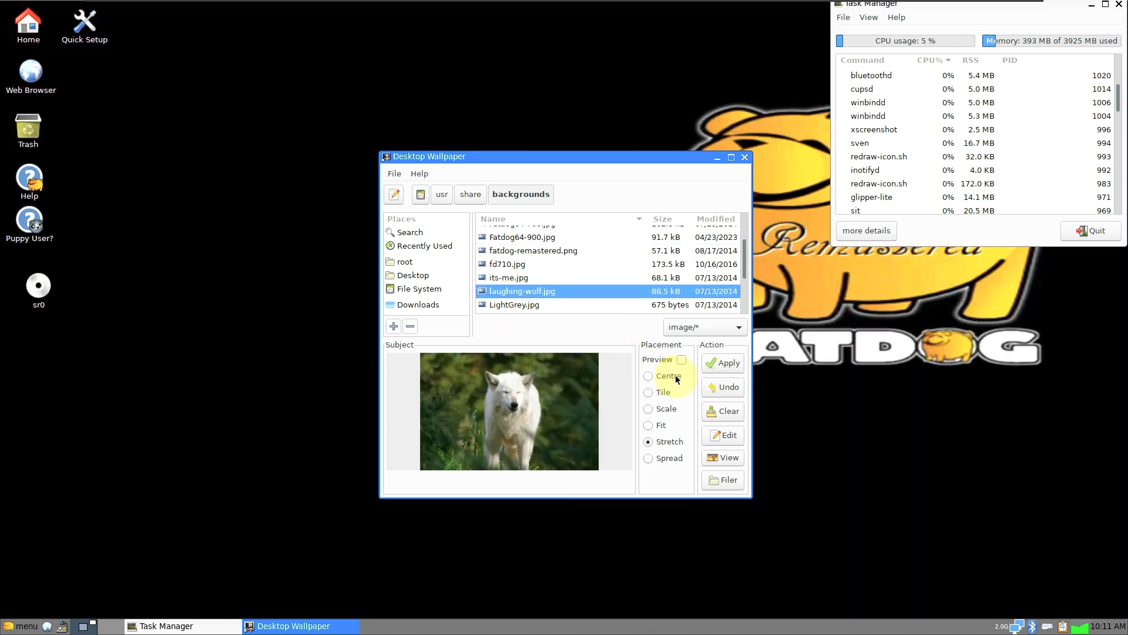
left_click(719, 363)
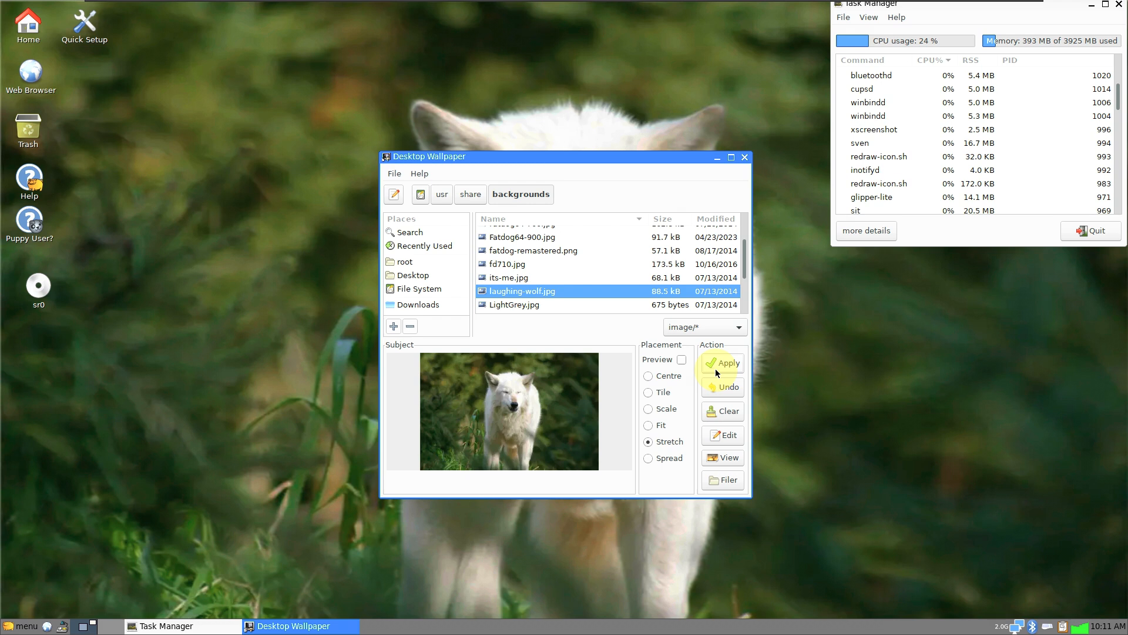
Preview LightGrey.jpg and view the Desktop Wallpaper tool's version and licence information
left_click(521, 304)
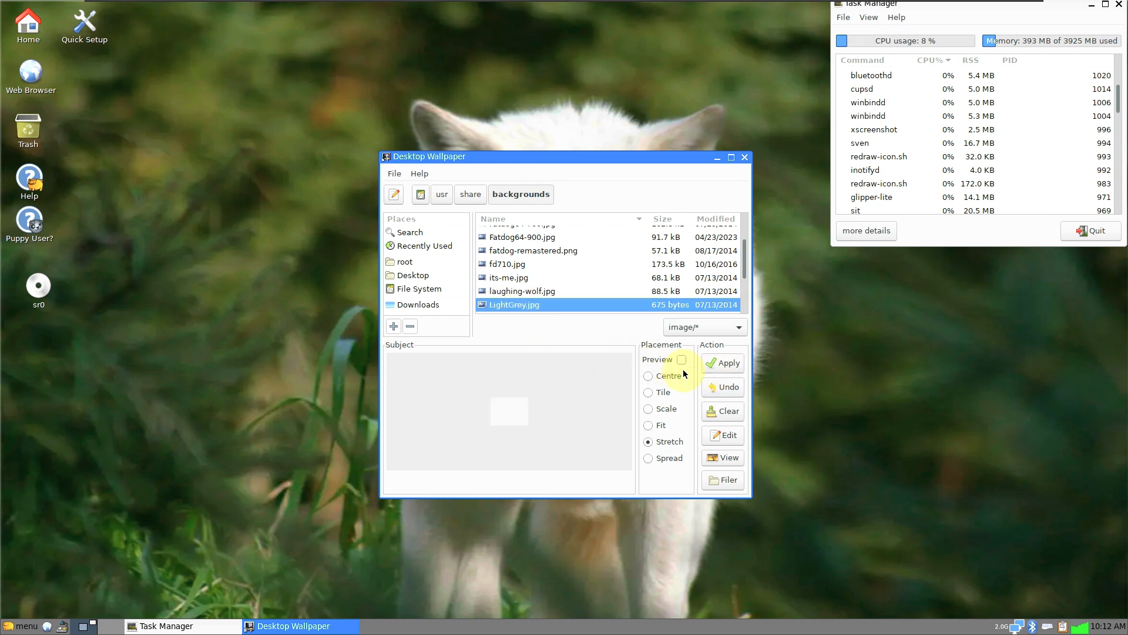
left_click(419, 173)
left_click(434, 192)
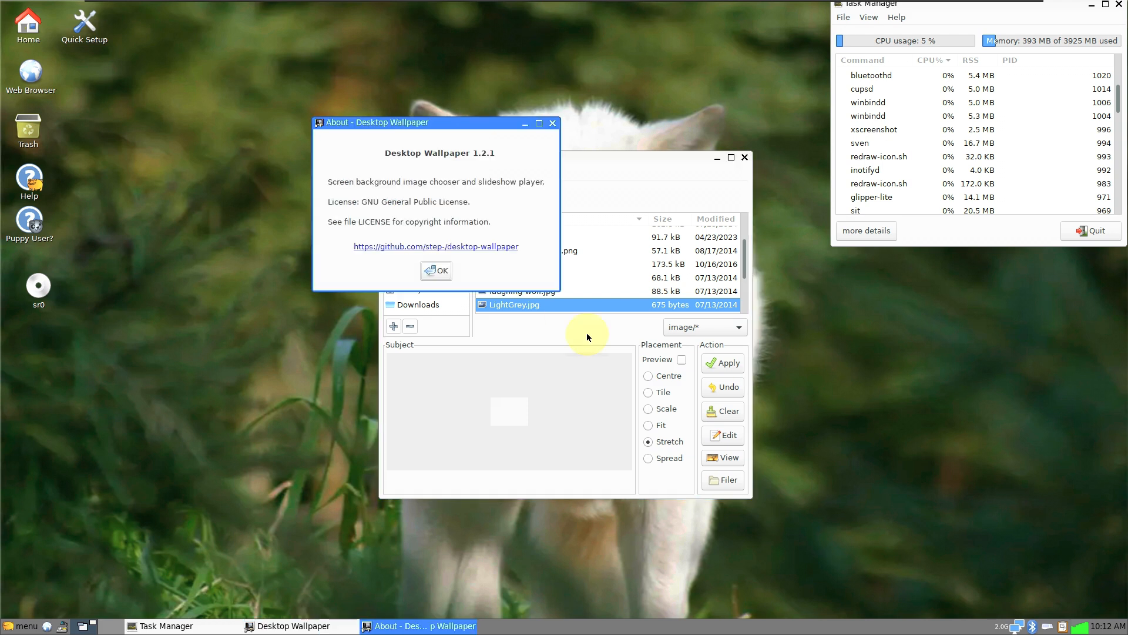
left_click(436, 269)
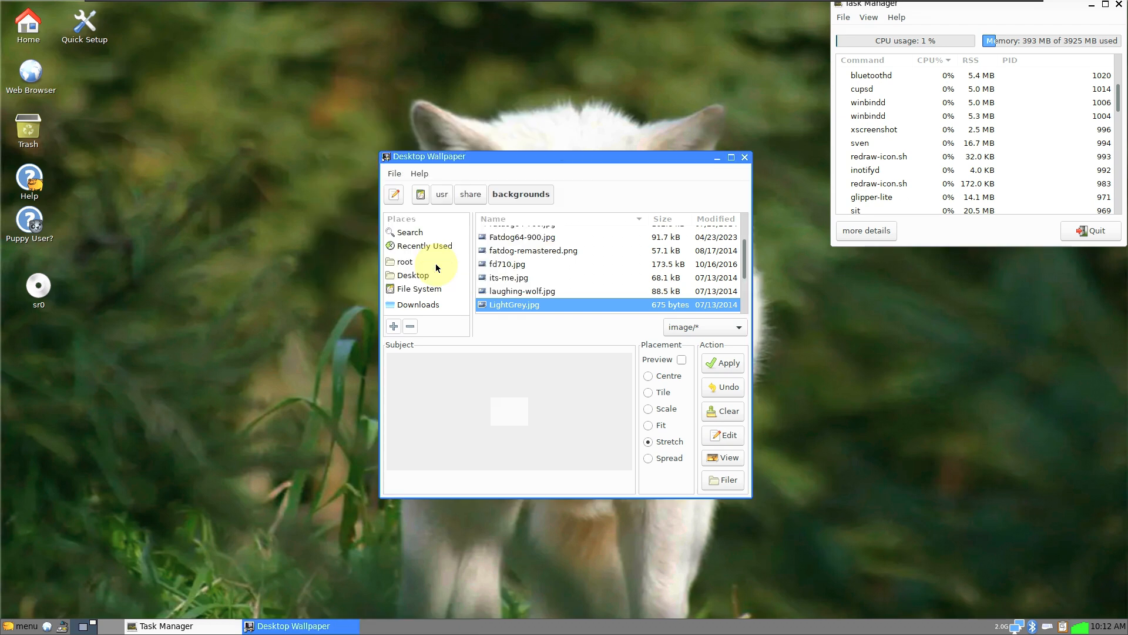
Exit the Desktop Wallpaper tool, finalising laughing-wolf.jpg as the chosen wallpaper
scroll(682, 288, "up", 2)
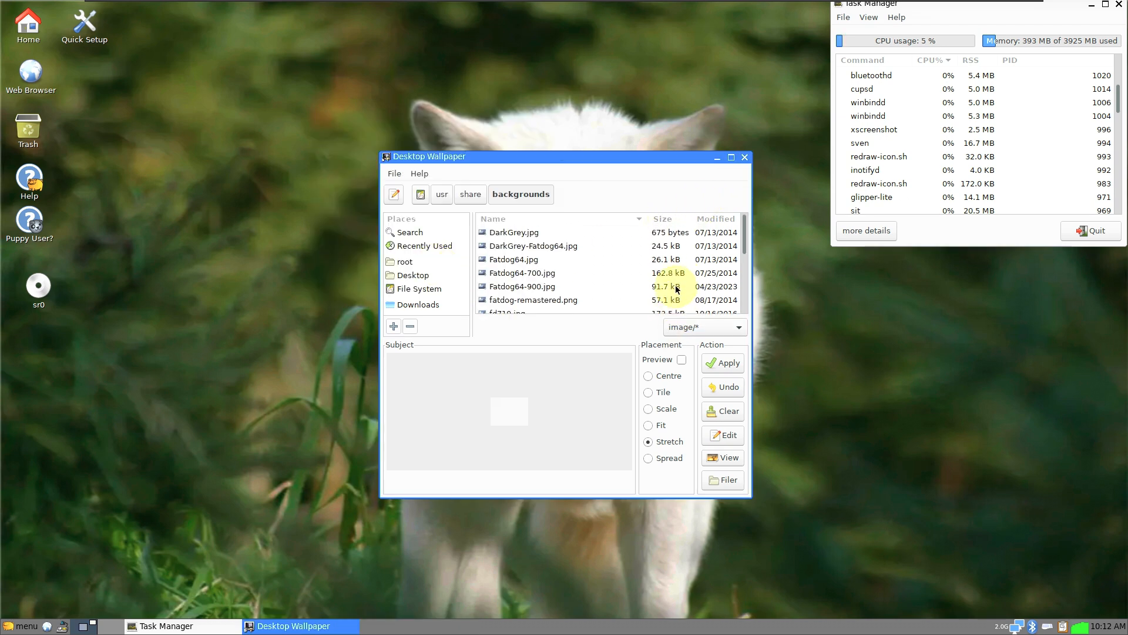
left_click(744, 157)
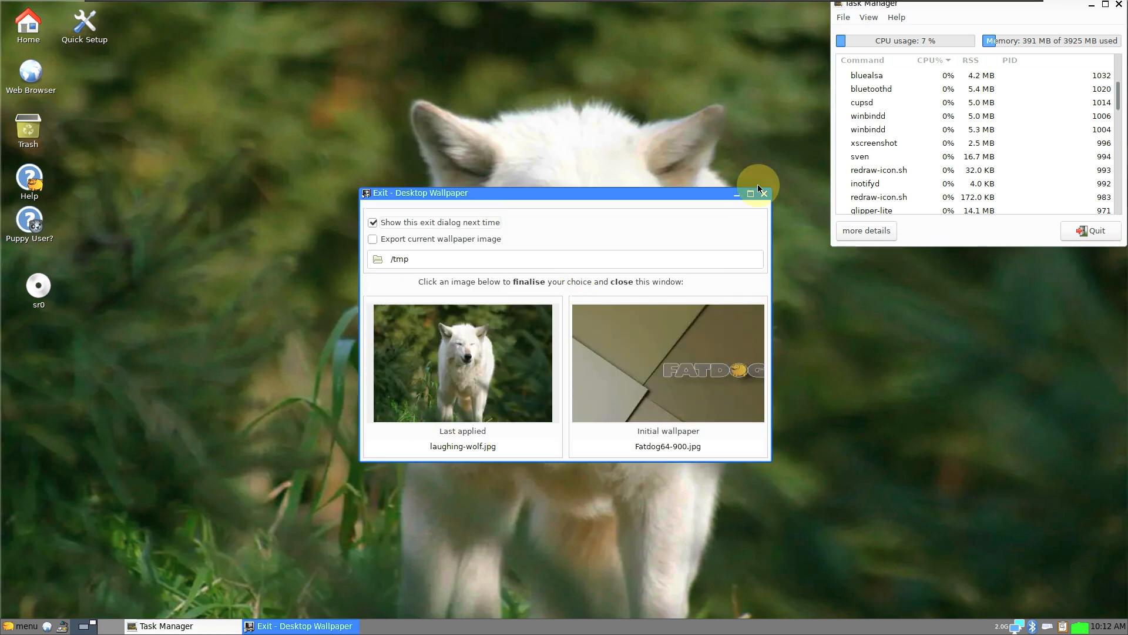
left_click(476, 333)
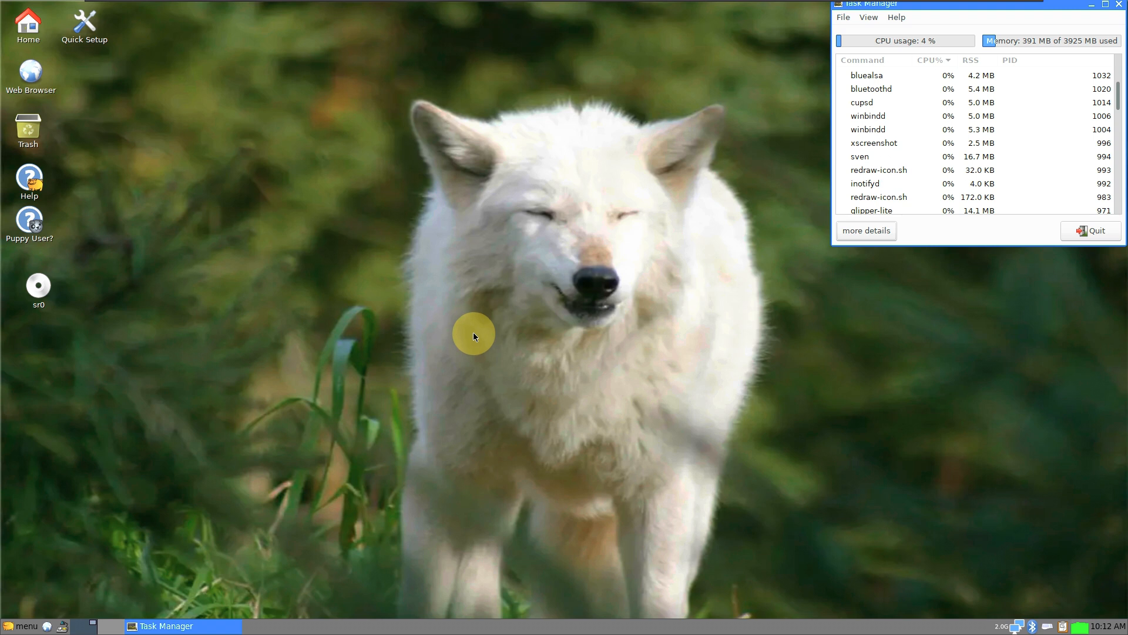
Examine the applications offered in each category of the main menu, along with the window manager options
left_click(22, 627)
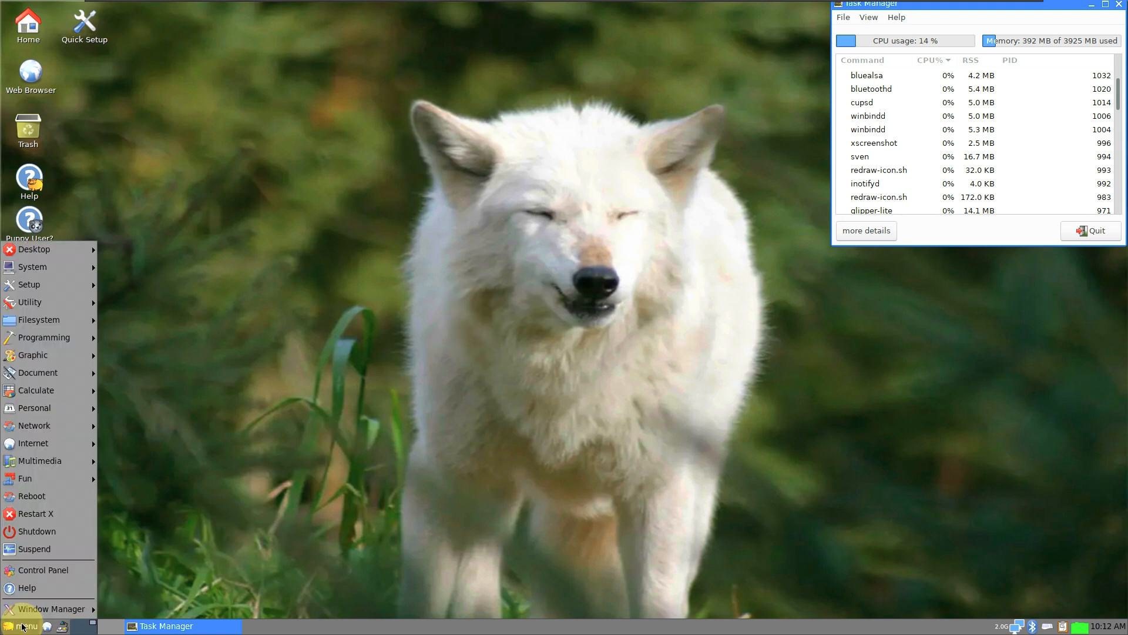
mouse_move(31, 272)
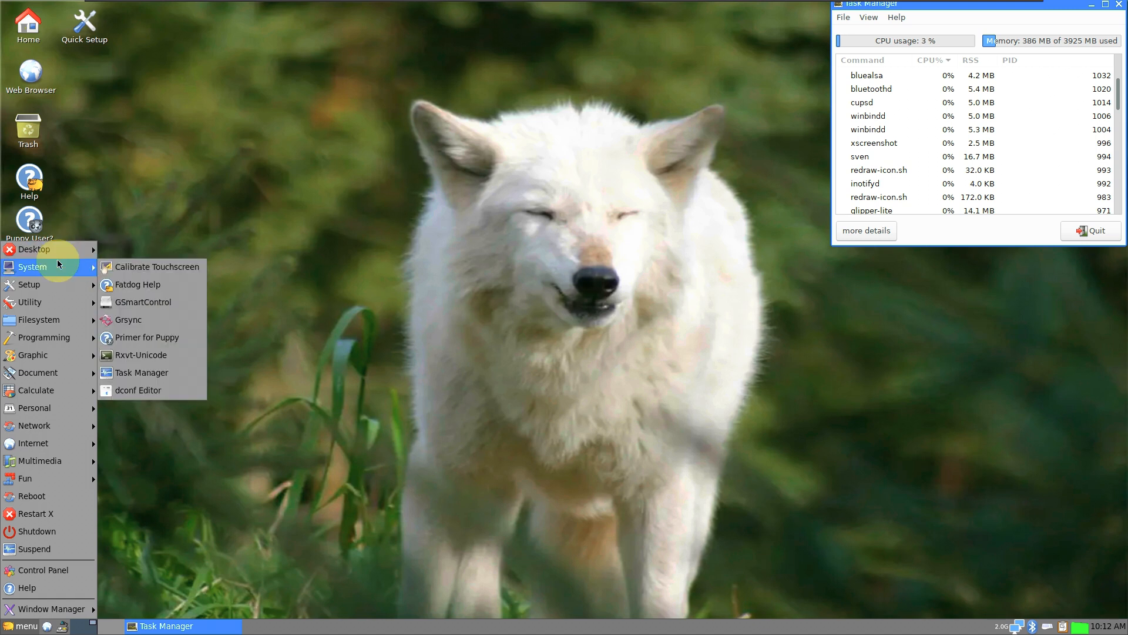
mouse_move(57, 287)
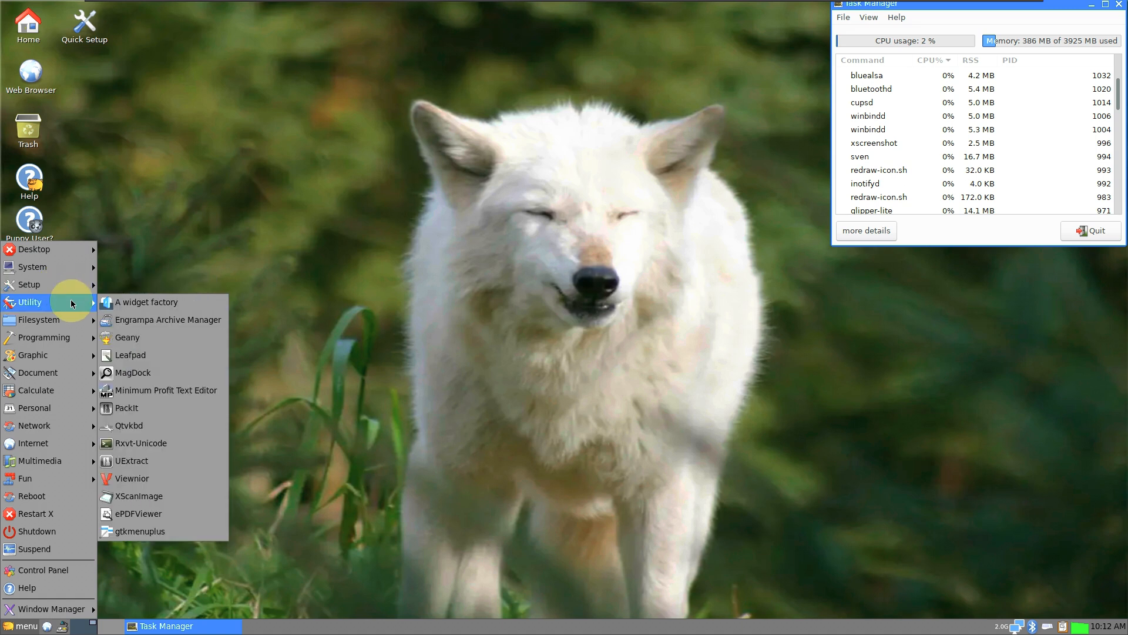
mouse_move(66, 339)
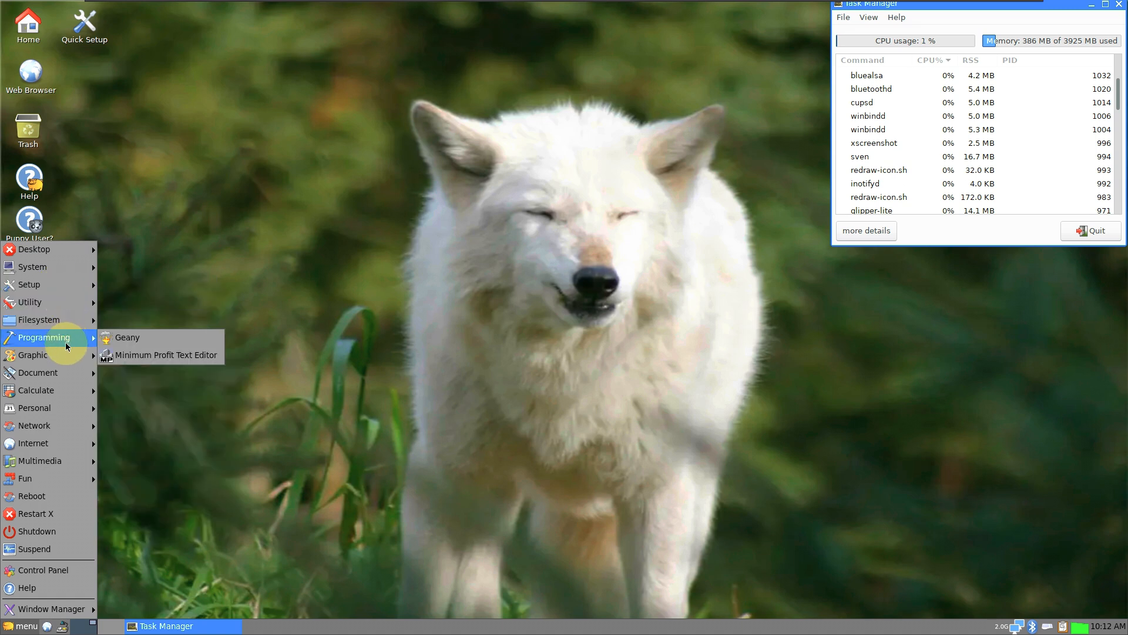
mouse_move(82, 373)
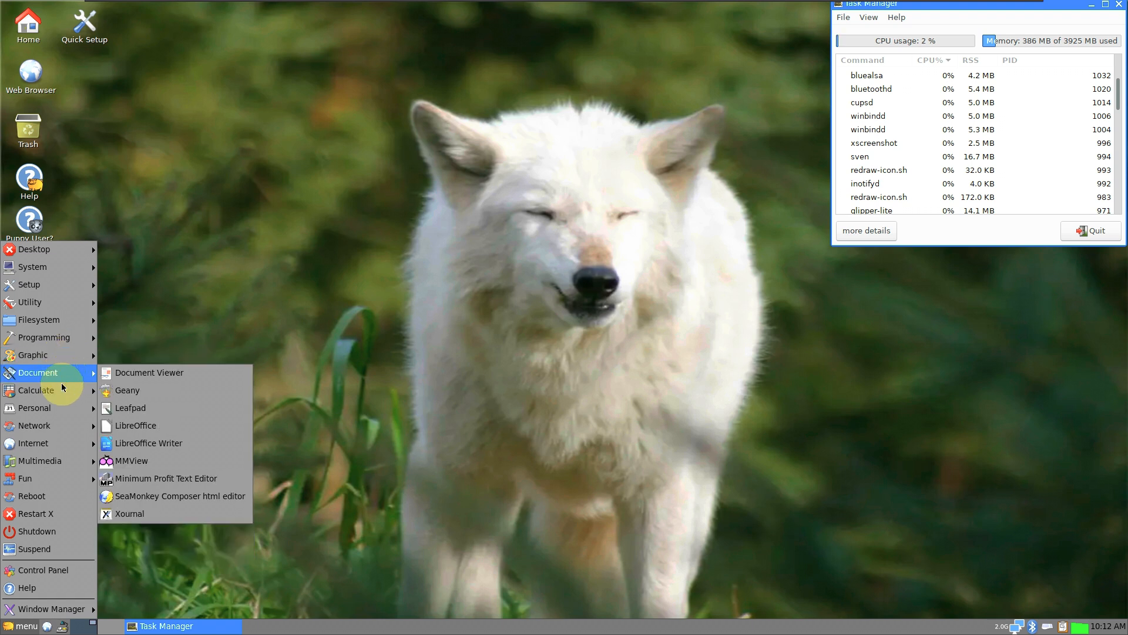
mouse_move(61, 416)
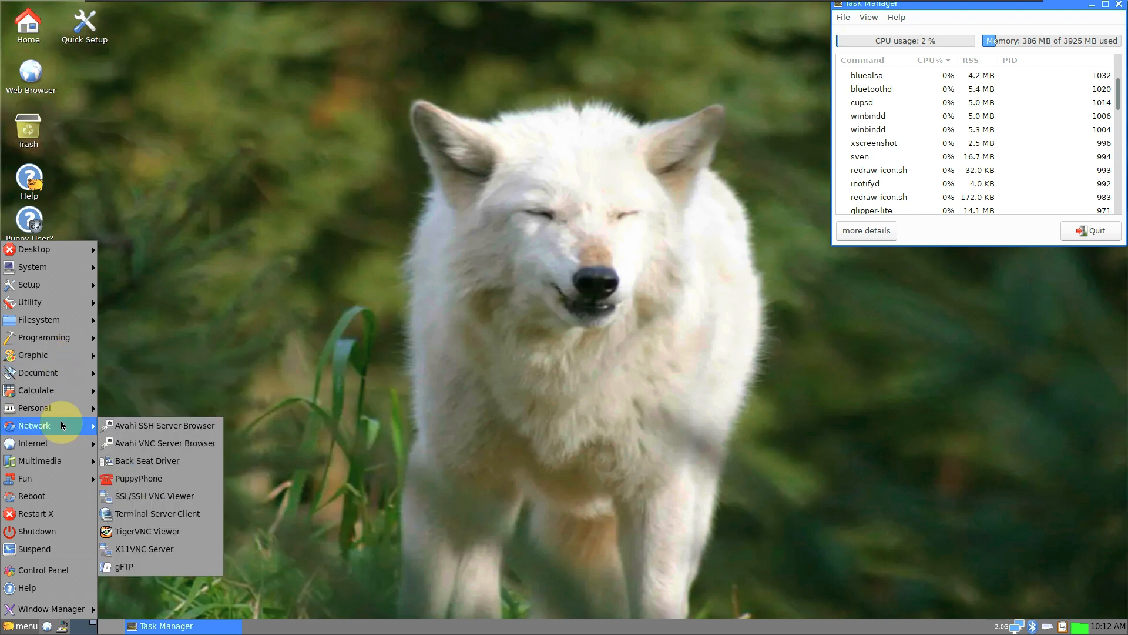
mouse_move(61, 445)
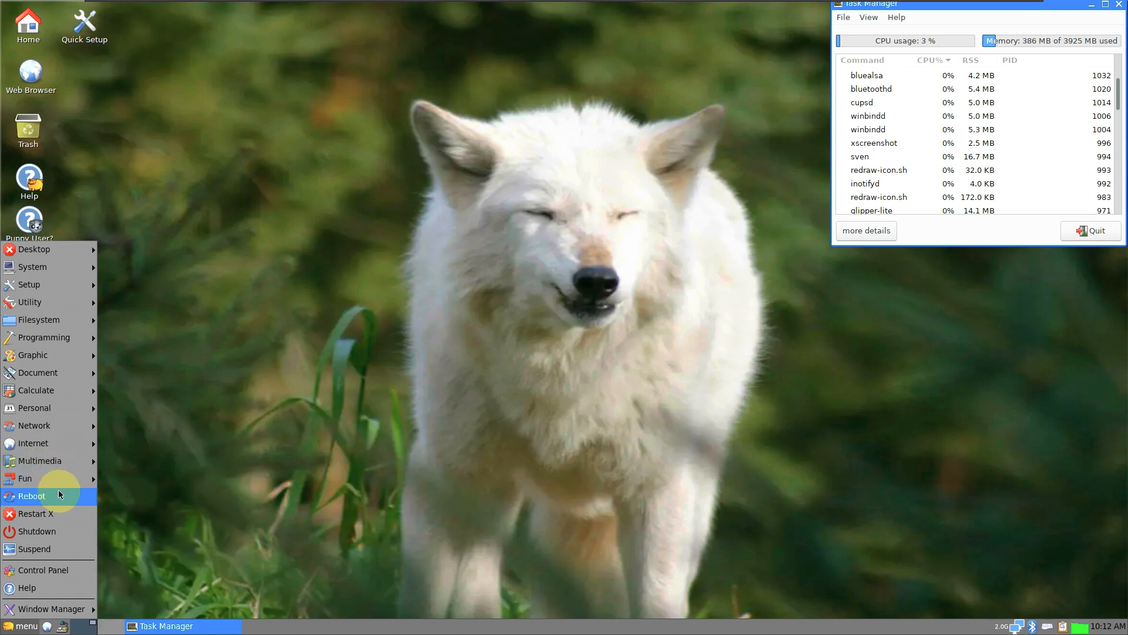
mouse_move(53, 609)
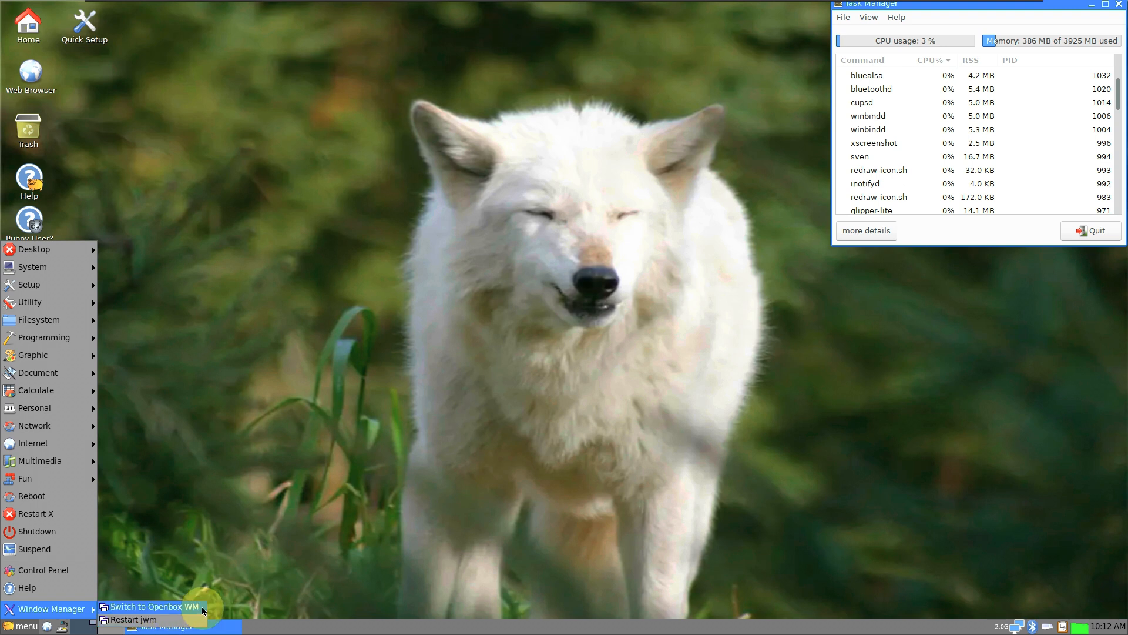
Launch the Rxvt-Unicode terminal from the System category of the desktop's application menu
right_click(281, 139)
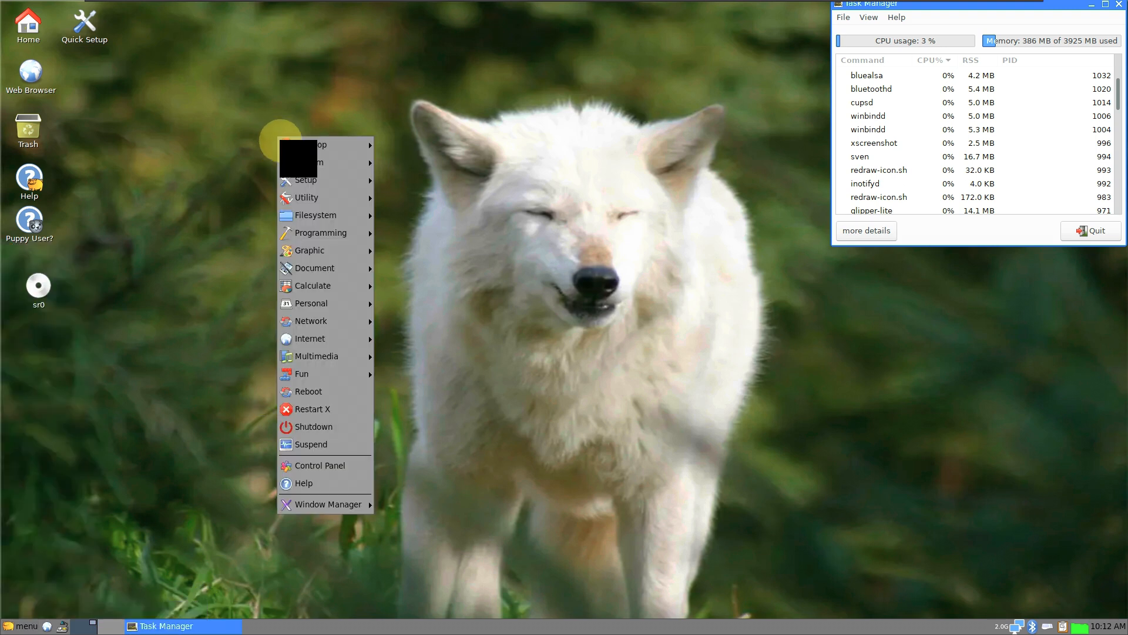
mouse_move(301, 176)
mouse_move(329, 144)
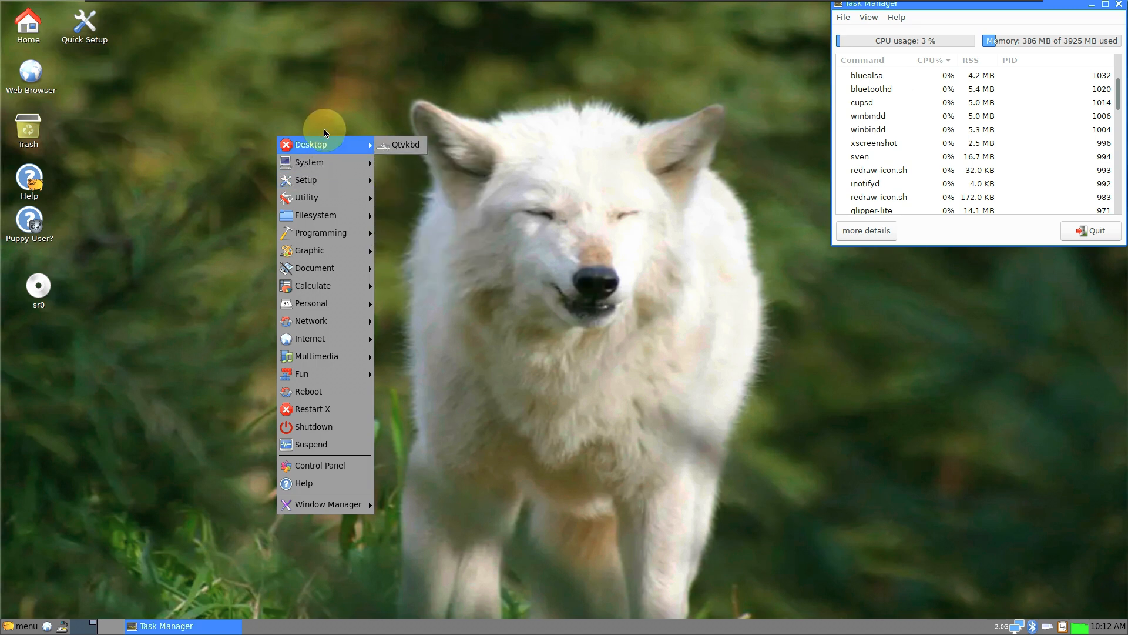
mouse_move(330, 165)
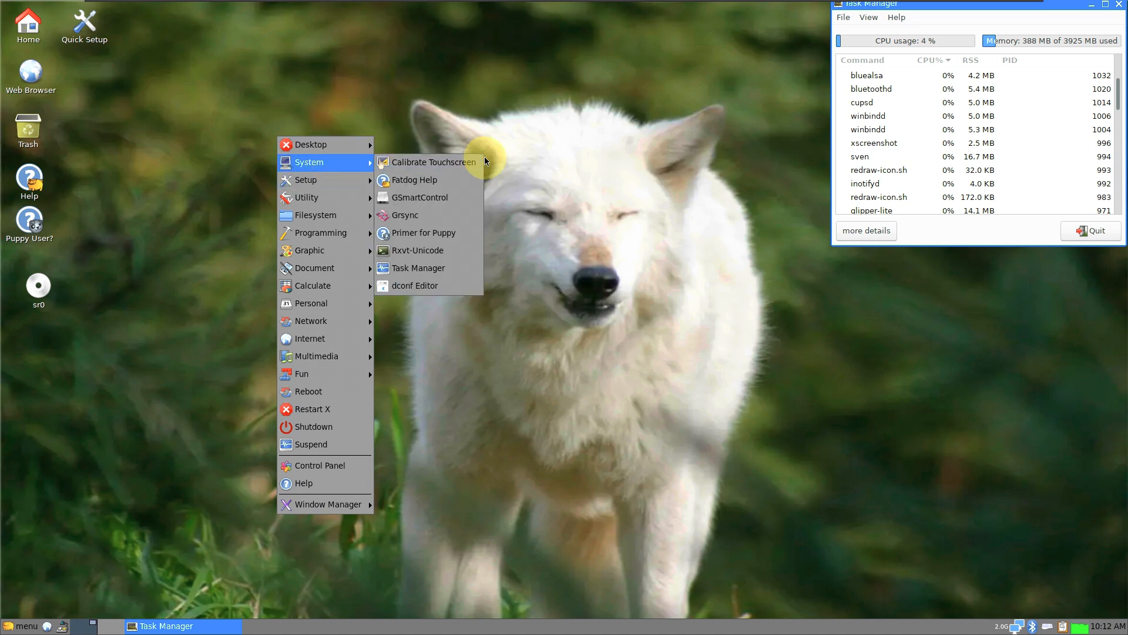
left_click(428, 252)
Enlarge the terminal window and place it beside the Task Manager without overlapping it
left_click_drag(242, 56, 444, 178)
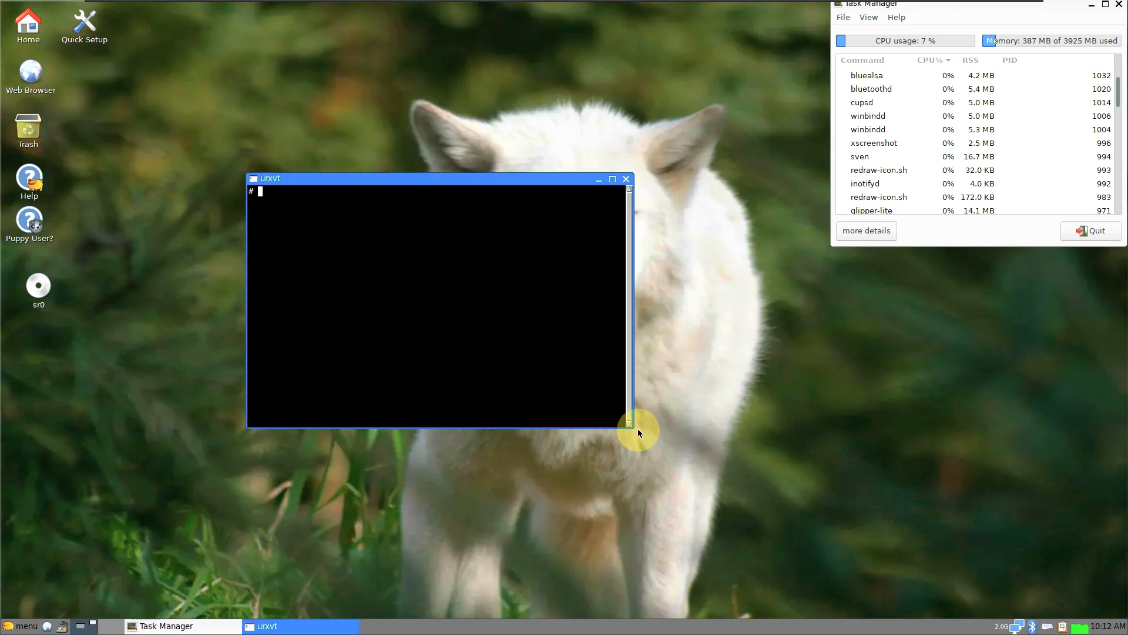
left_click_drag(627, 428, 825, 578)
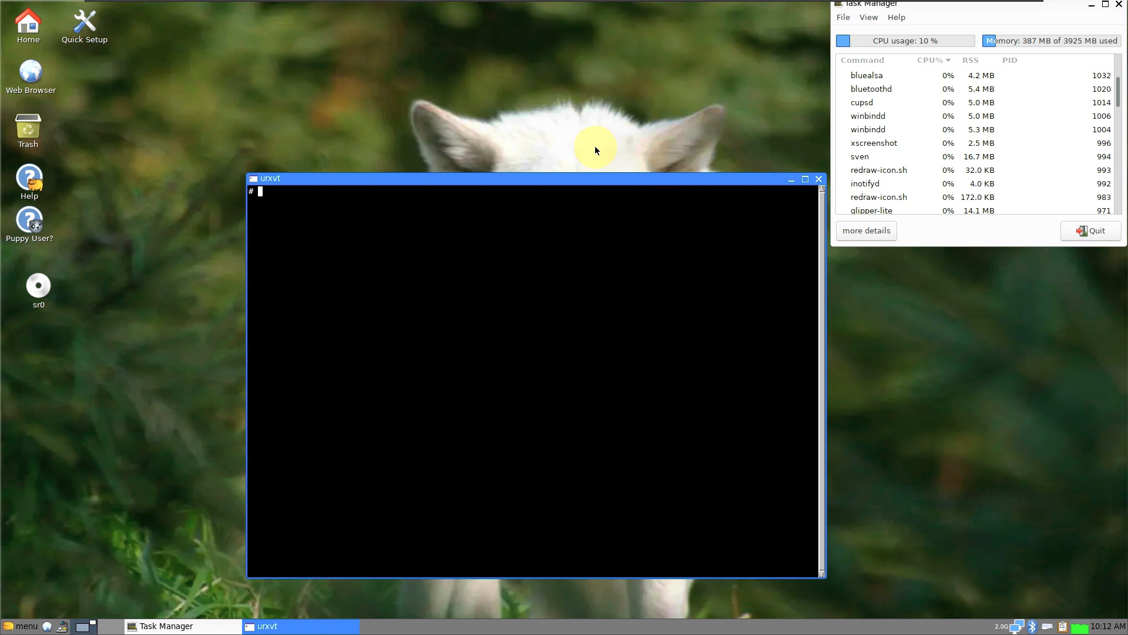
left_click_drag(500, 175, 411, 88)
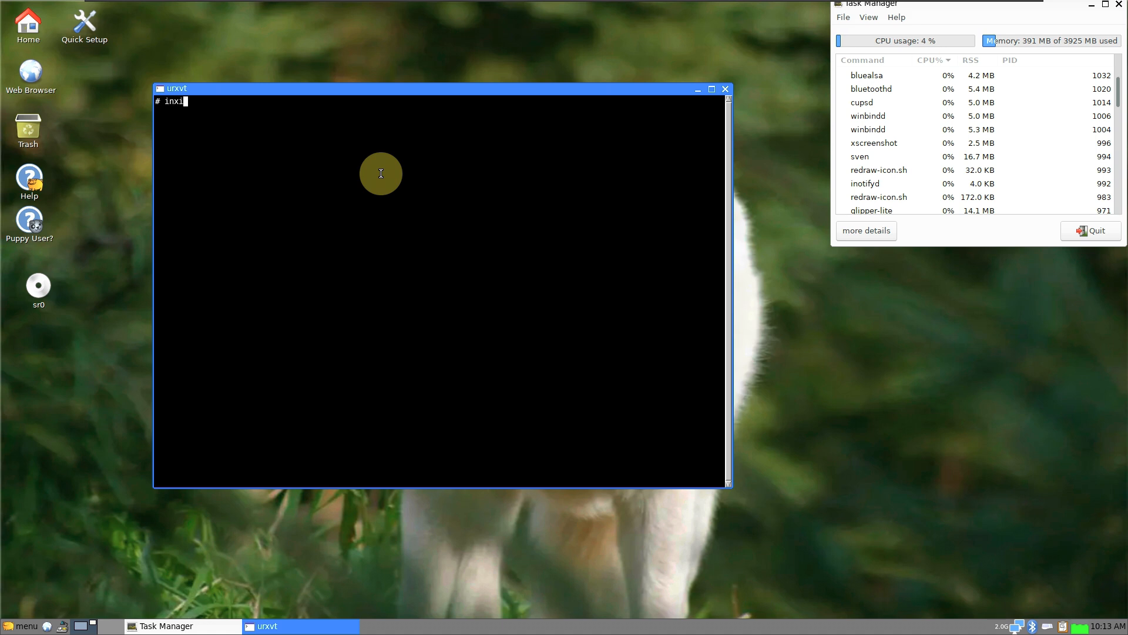
Query the system and distribution details in the terminal with inxi, cat /etc/issue and neofetch
key("Return")
type("cat")
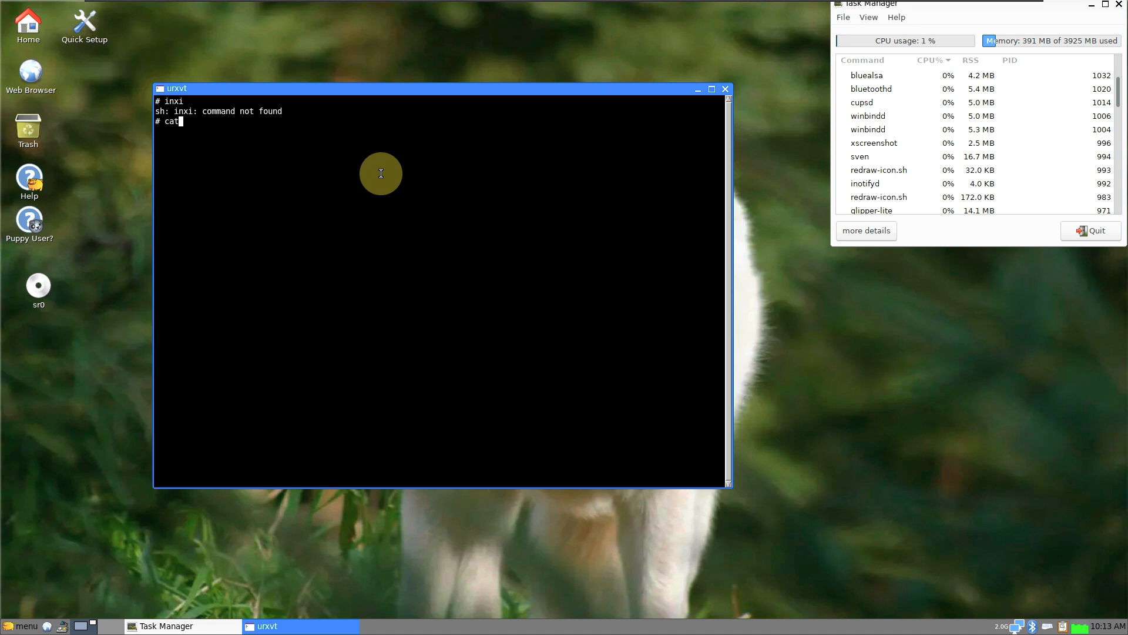
type(" /etc/issue")
key("Return")
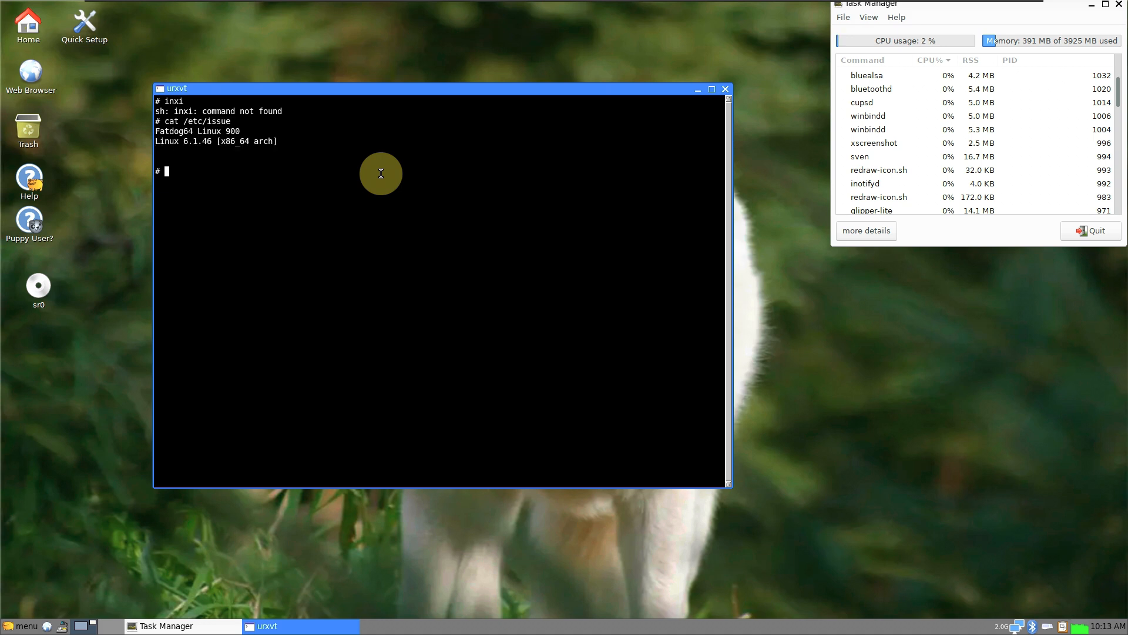
type("neofetch")
key("Return")
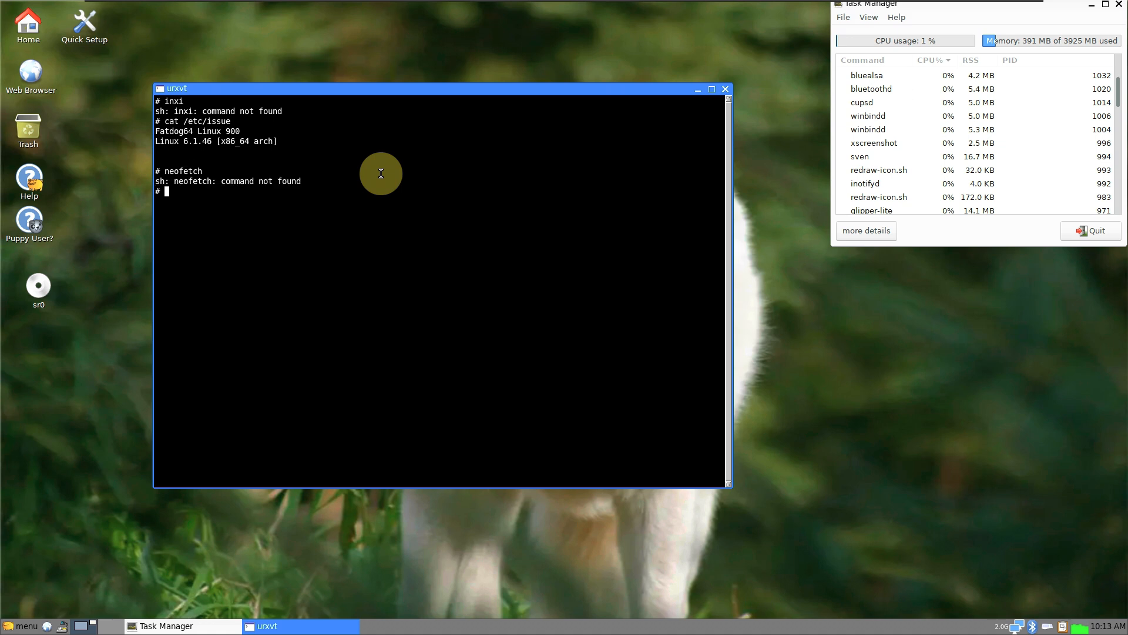
Query the kernel details with uname -a and the kernel release with uname -r
type("uname -a")
key("Return")
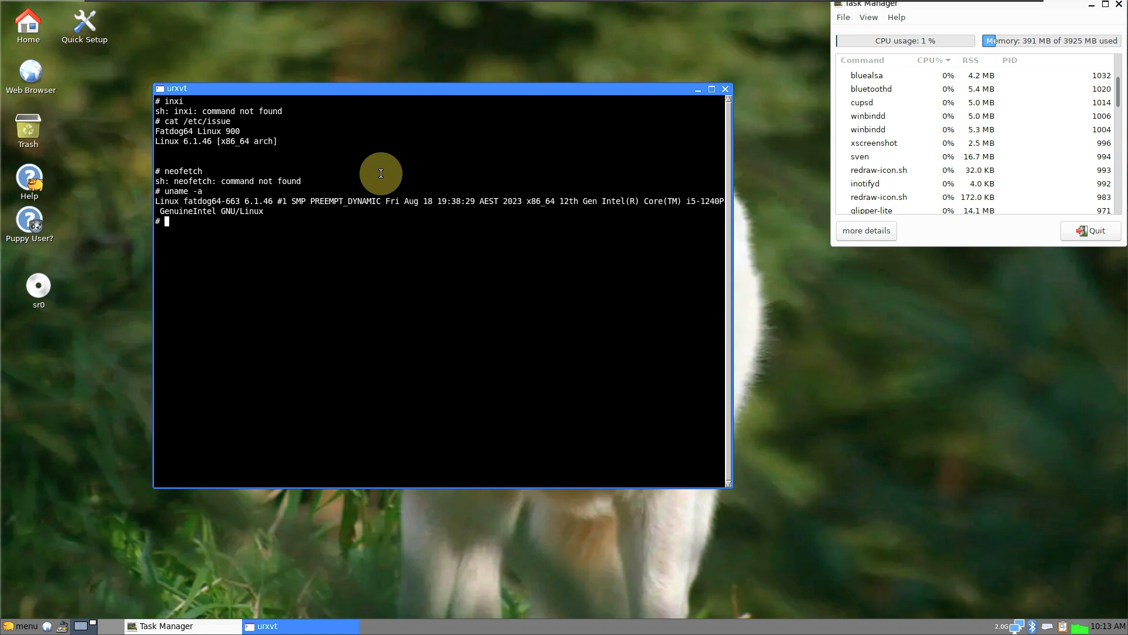
type("uname -r")
key("Return")
Run htop, look through its process list, and close the terminal window
type("htop")
key("Return")
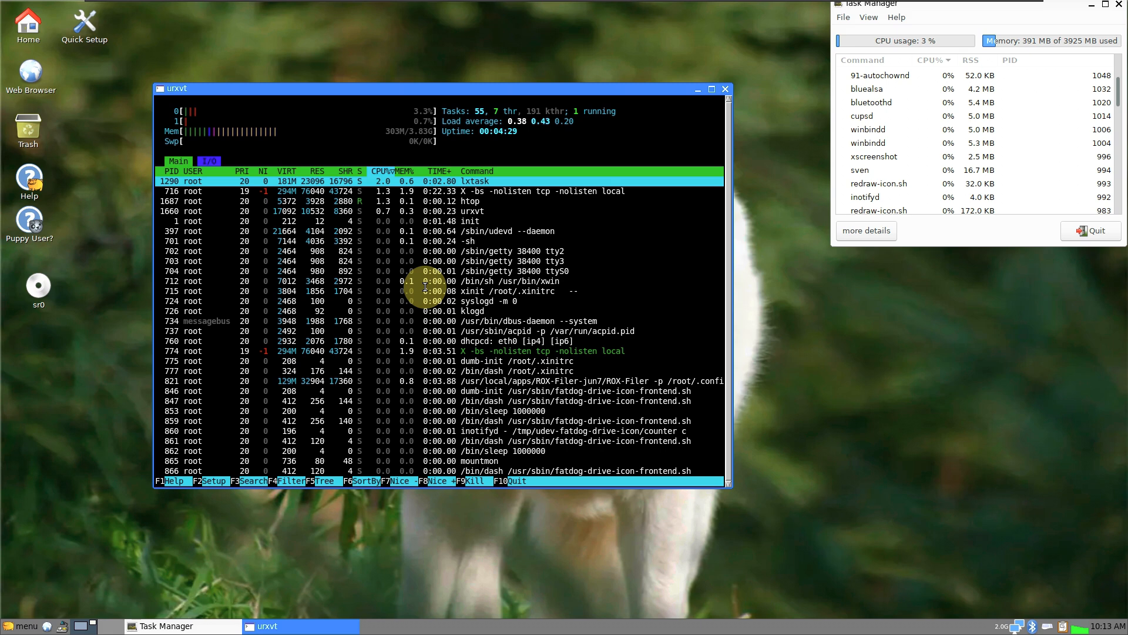
scroll(426, 286, "down", 7)
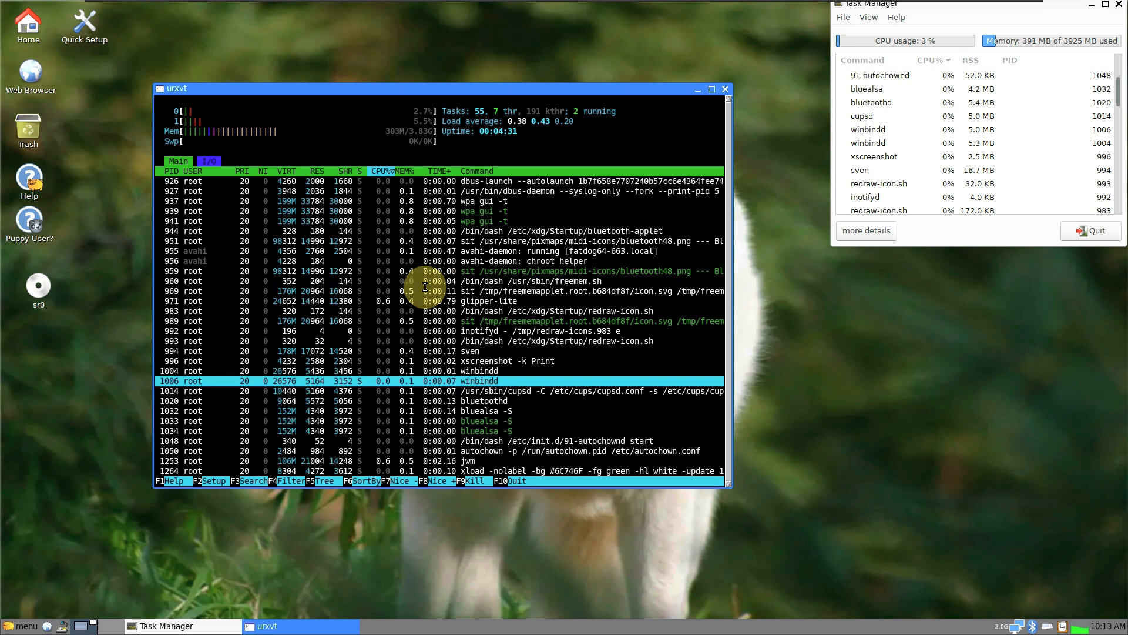
left_click(725, 91)
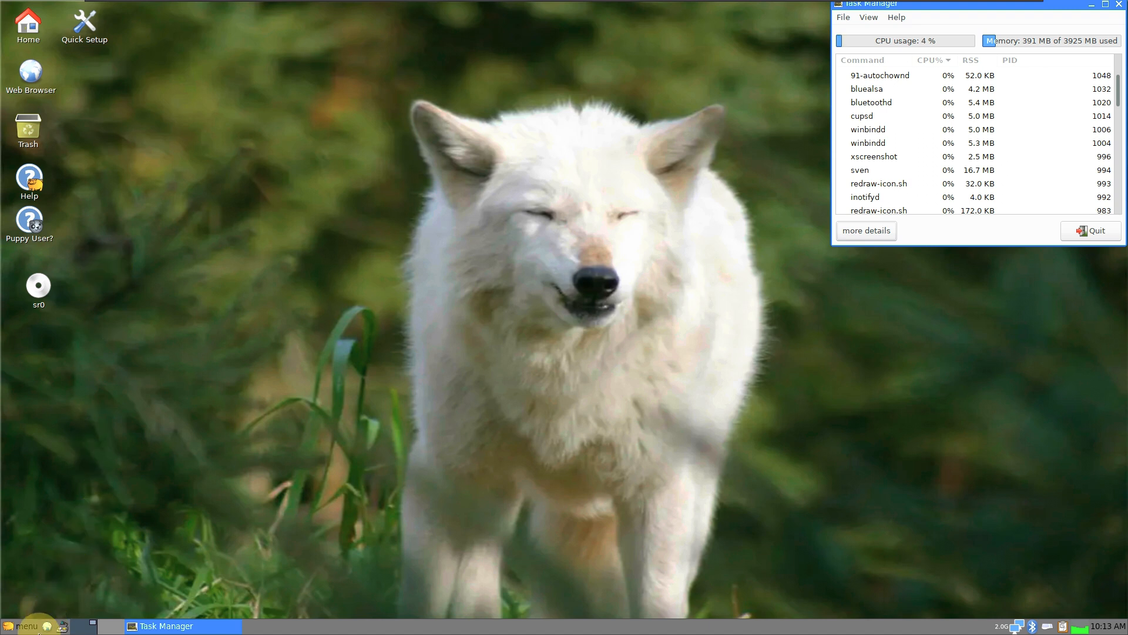
Open the Firefox Browser launcher among the Internet applications and decline the offer to download the browser
left_click(27, 625)
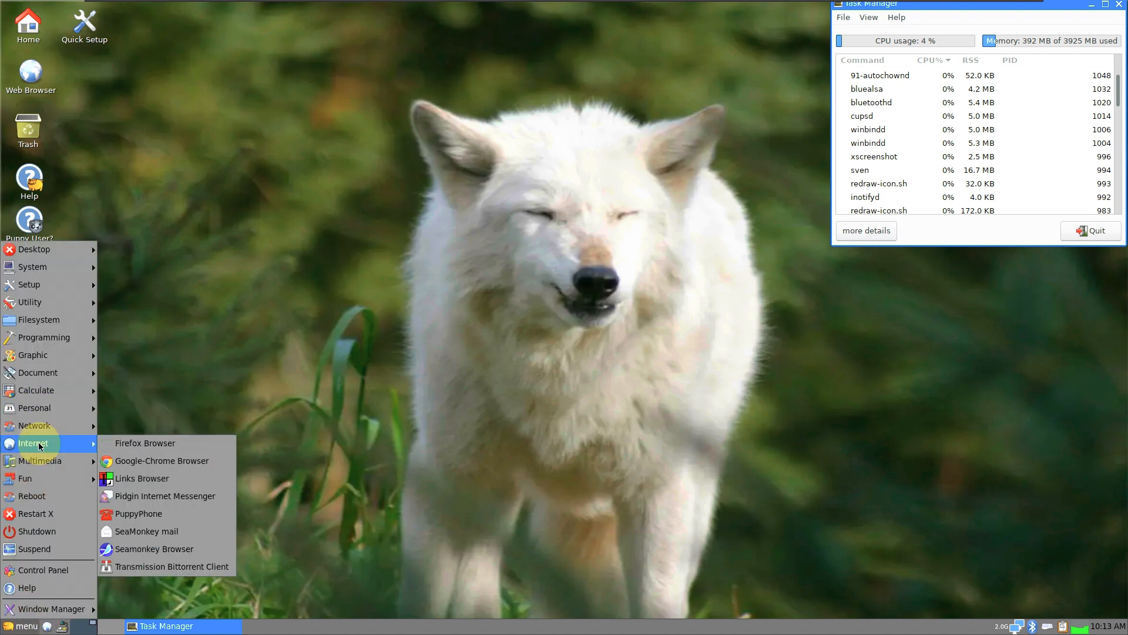
mouse_move(77, 442)
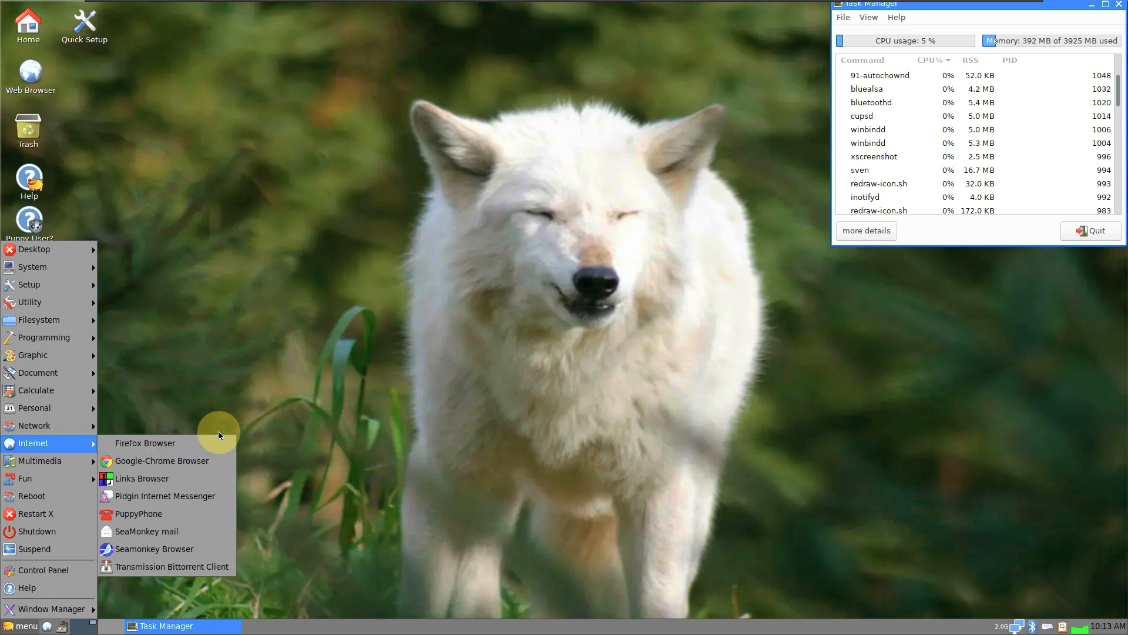
left_click(176, 451)
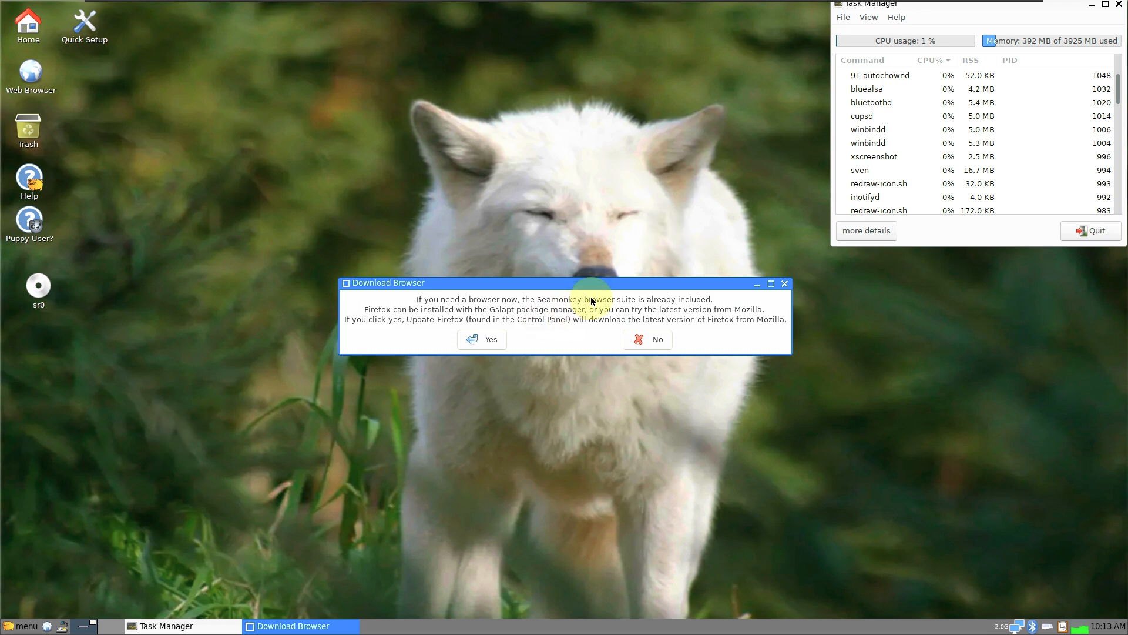
left_click(654, 341)
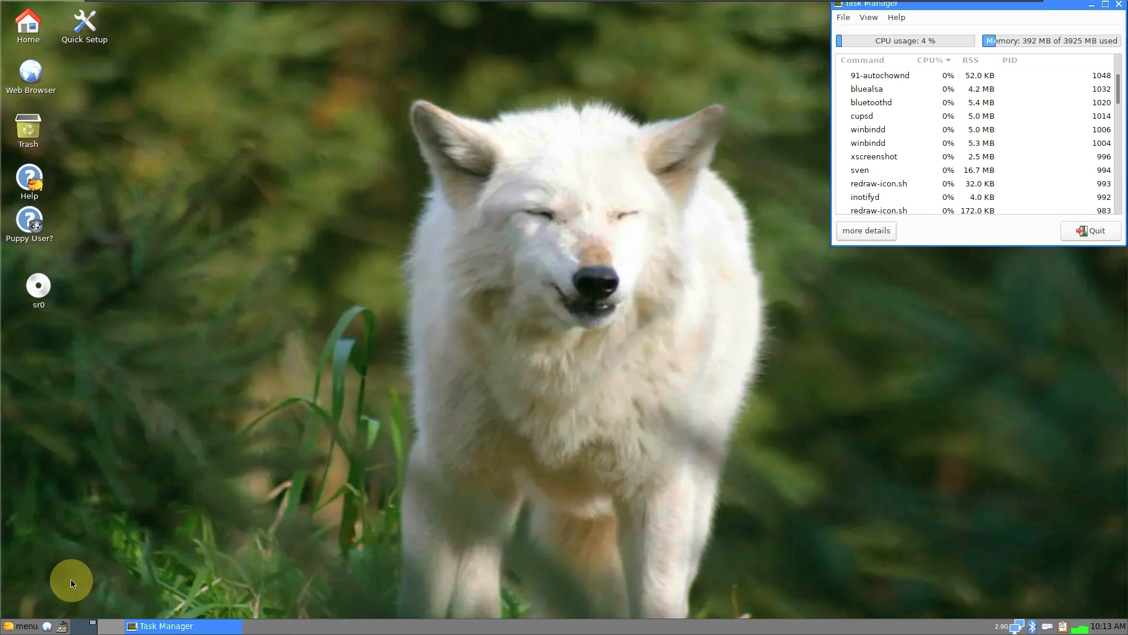
Launch the Seamonkey Browser and widen its window up to the edge of the Task Manager
left_click(27, 627)
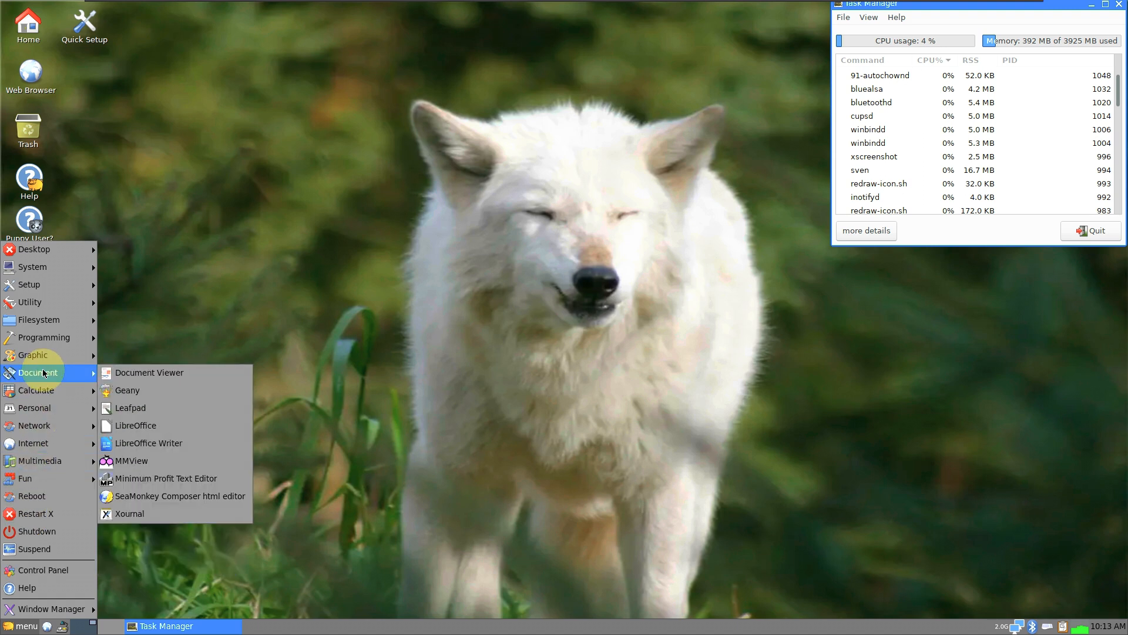
mouse_move(46, 287)
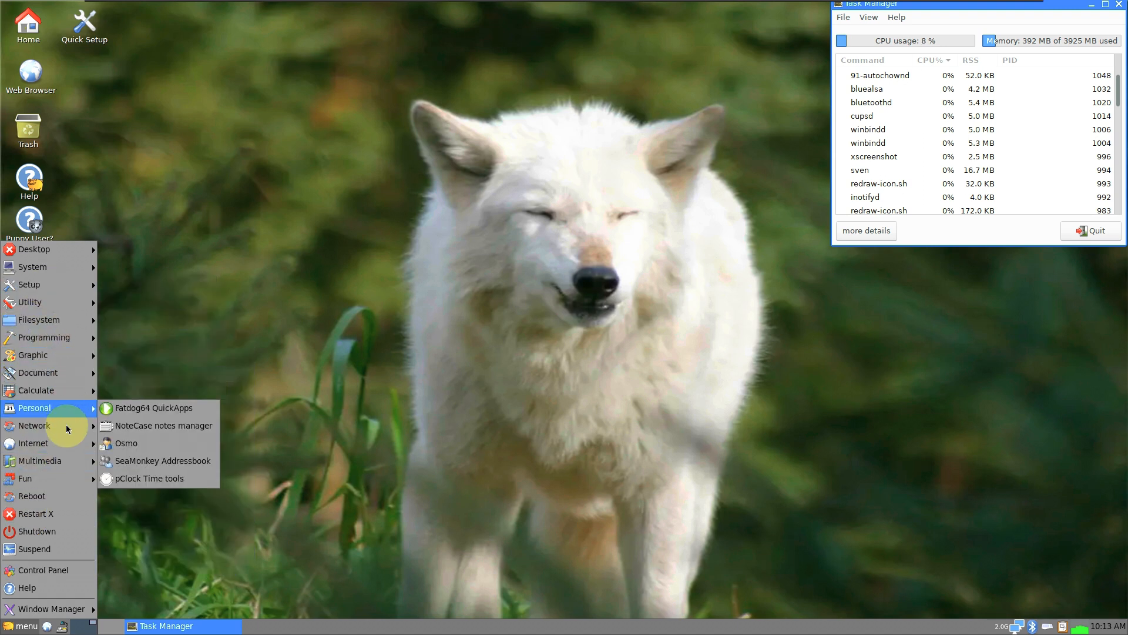
mouse_move(62, 444)
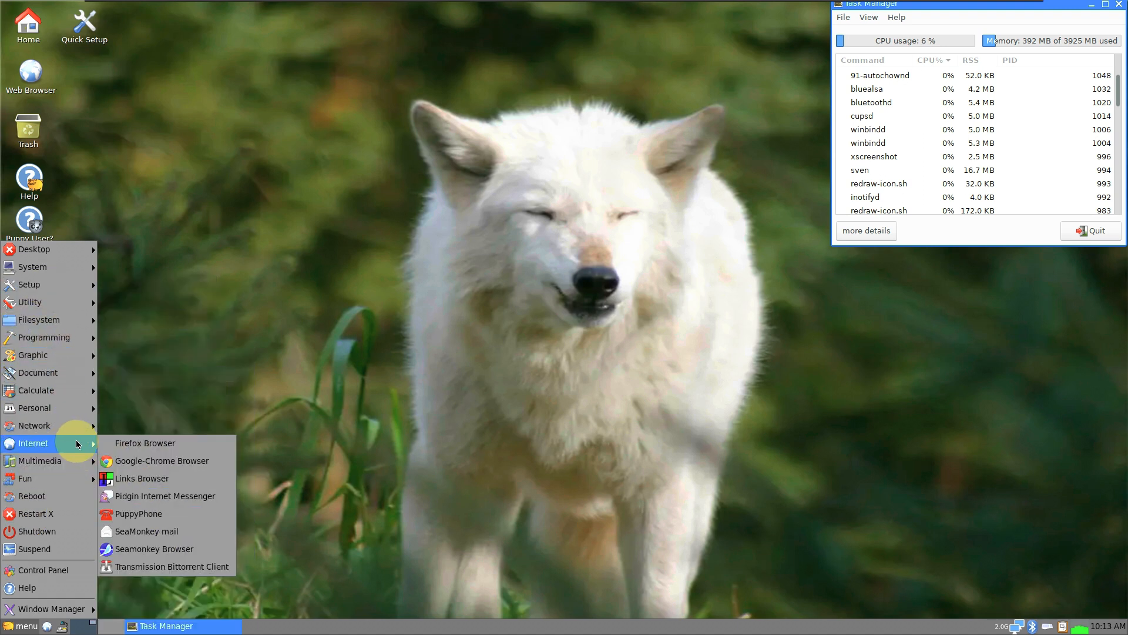
left_click(152, 550)
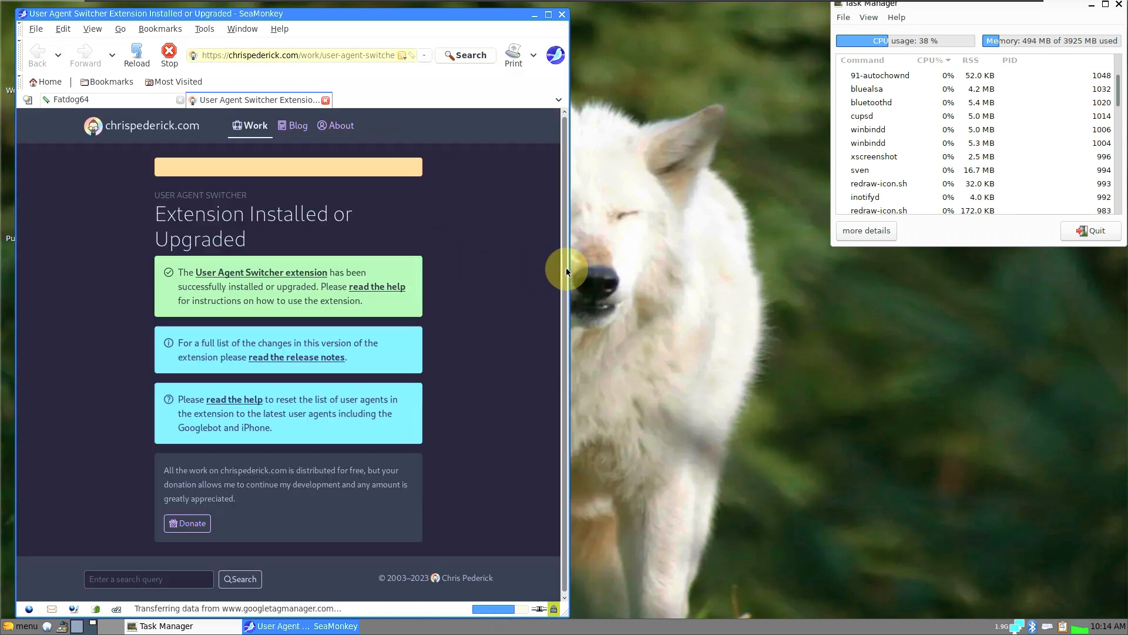
left_click_drag(567, 270, 823, 283)
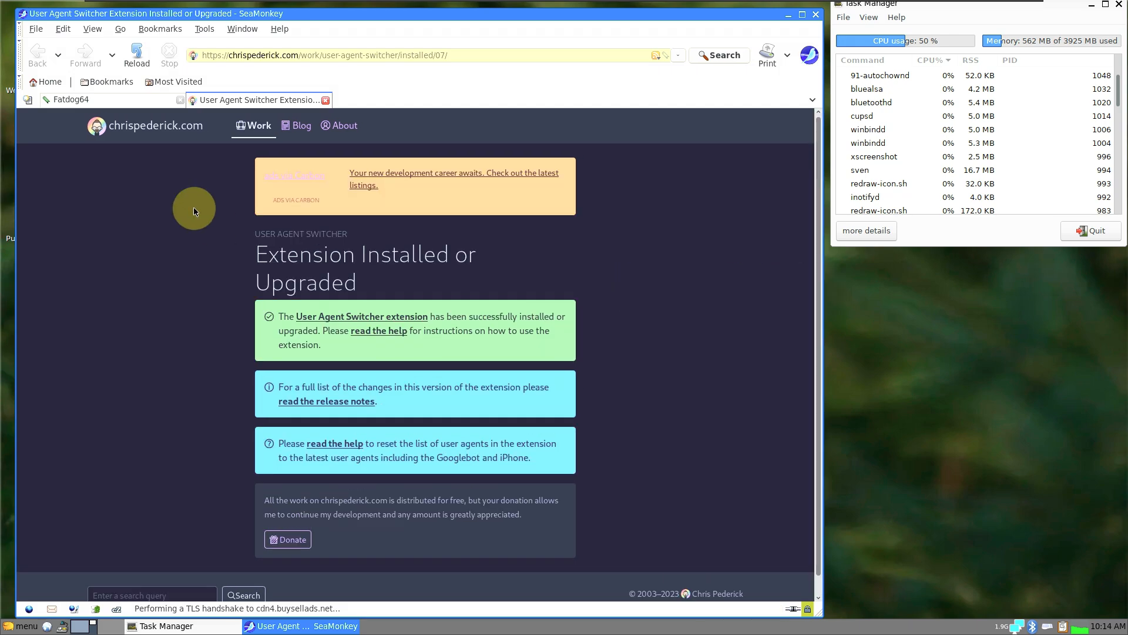
Close the User Agent Switcher page and look through the Fatdog64 home page
left_click(325, 101)
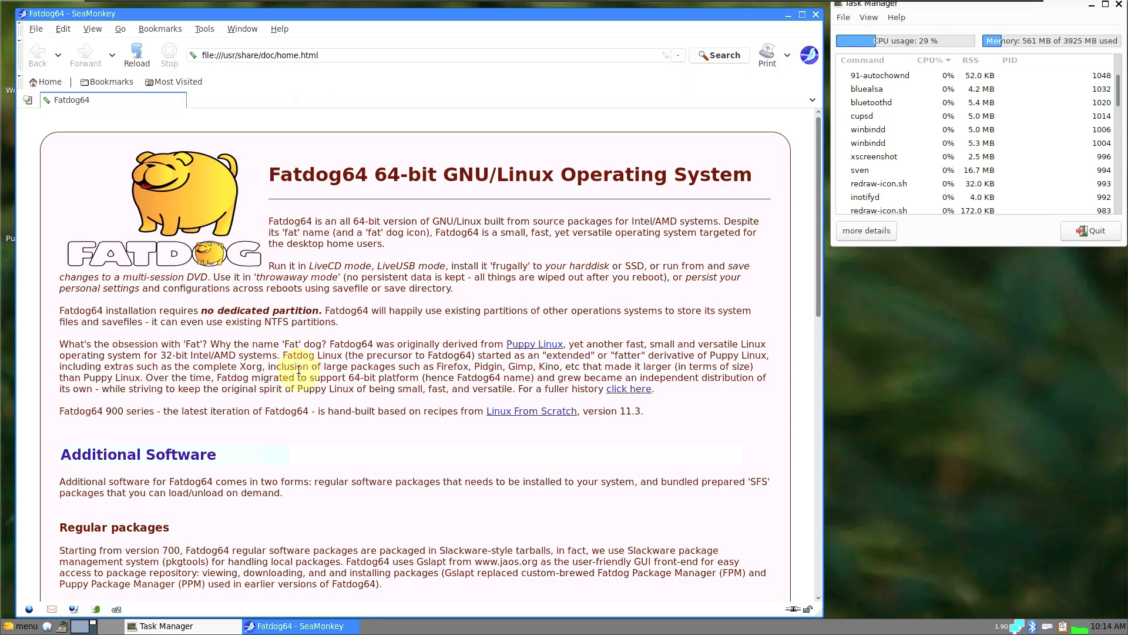
scroll(306, 382, "down", 5)
scroll(305, 382, "down", 8)
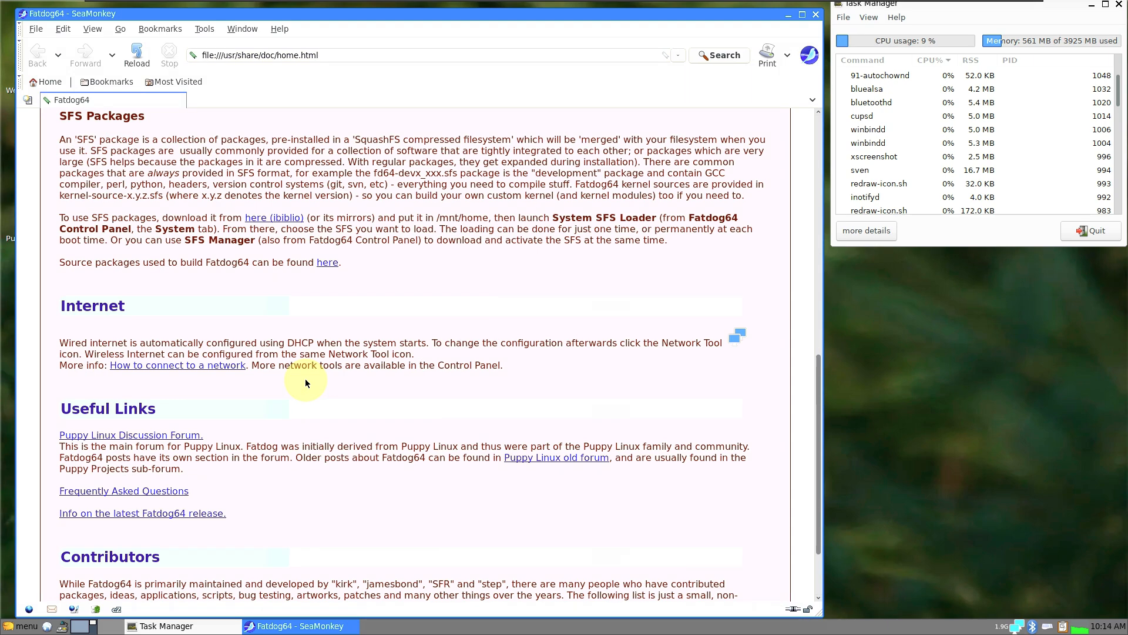
scroll(305, 383, "up", 12)
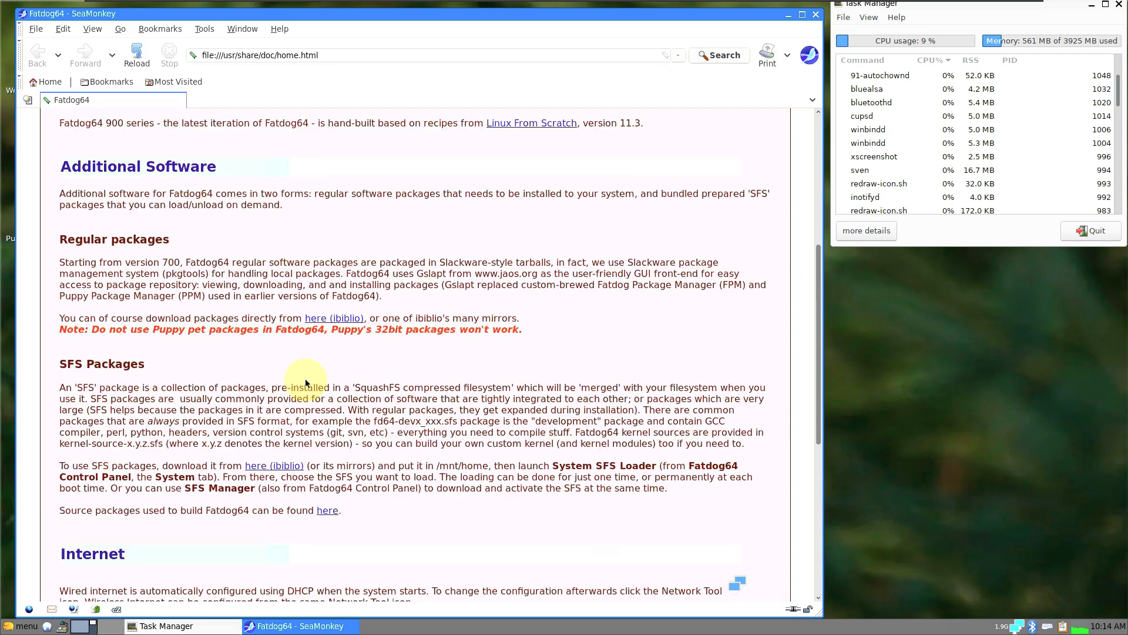
scroll(306, 383, "up", 1)
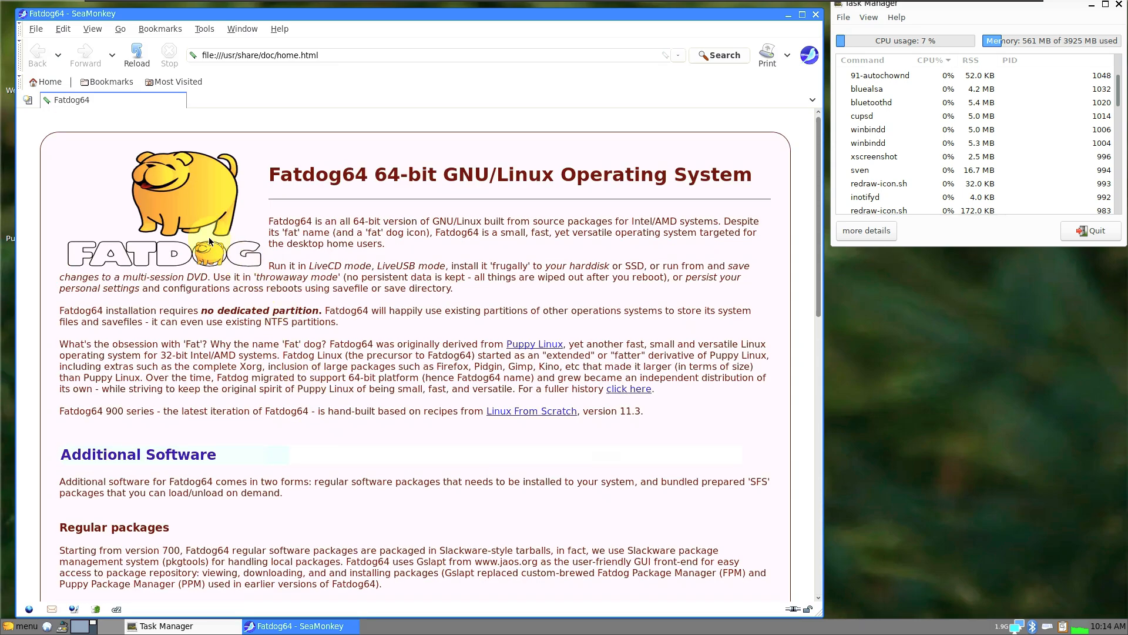
scroll(213, 292, "down", 1)
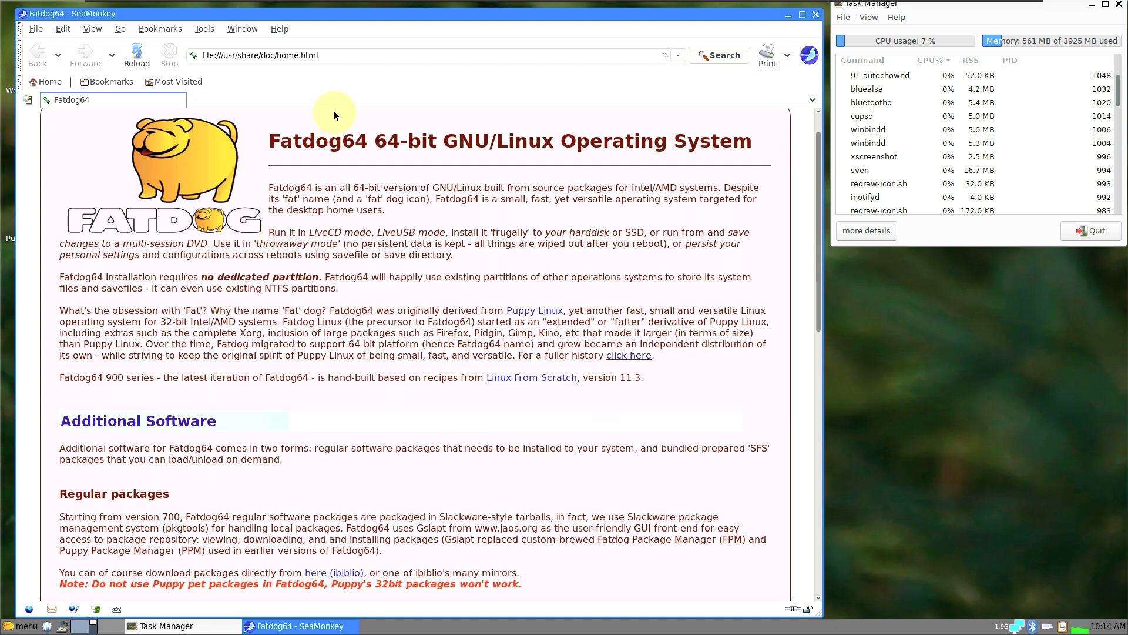
View SeaMonkey's About page with its version information and close that page again
left_click(333, 56)
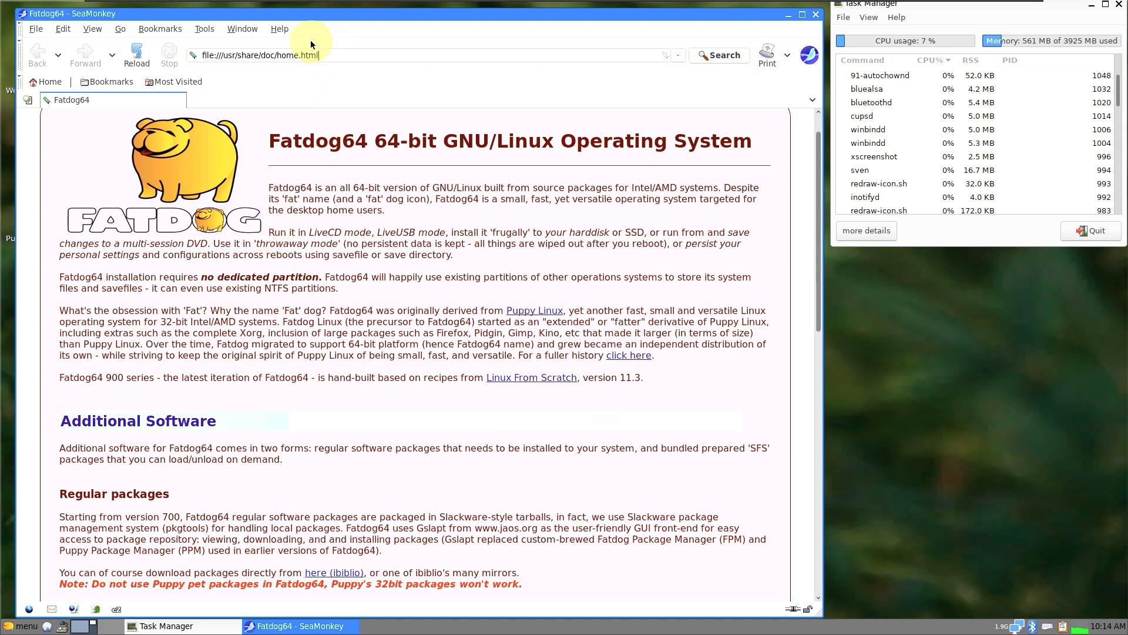
left_click(279, 27)
left_click(290, 124)
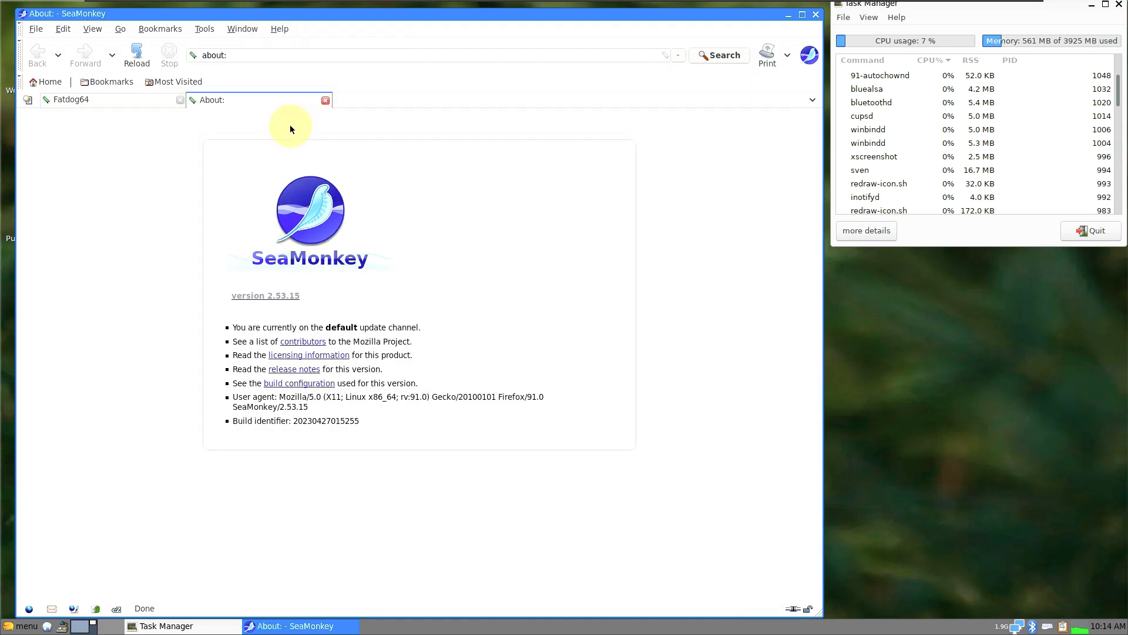
left_click(323, 101)
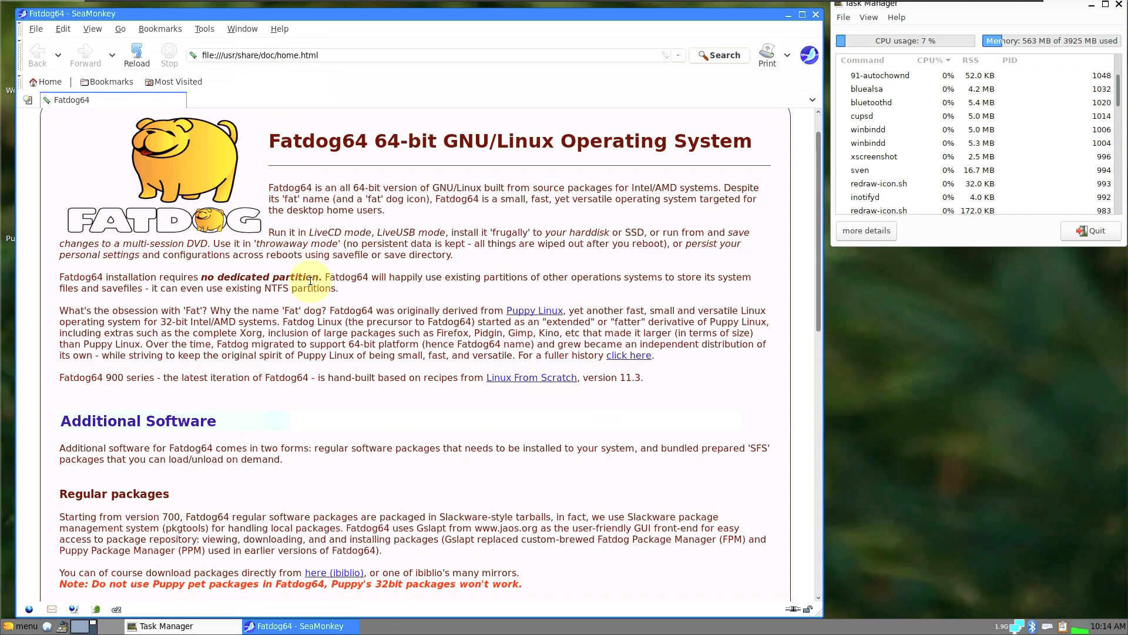
Read the home page's sections on regular packages, SFS packages, Internet and useful links, and return to its beginning
scroll(310, 353, "down", 2)
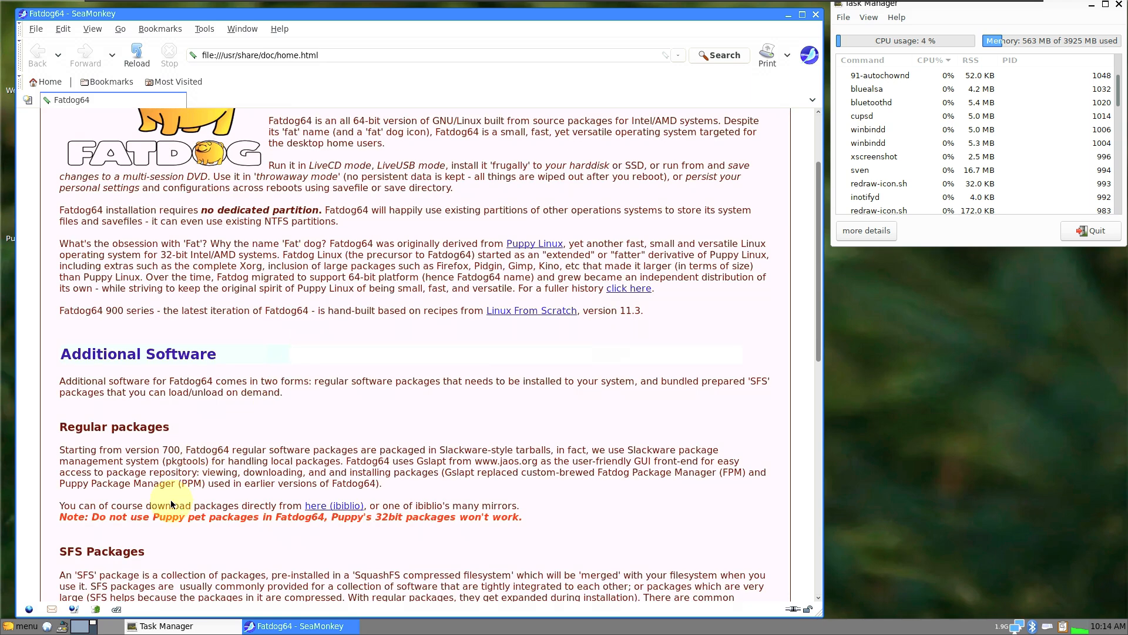
scroll(337, 509, "down", 5)
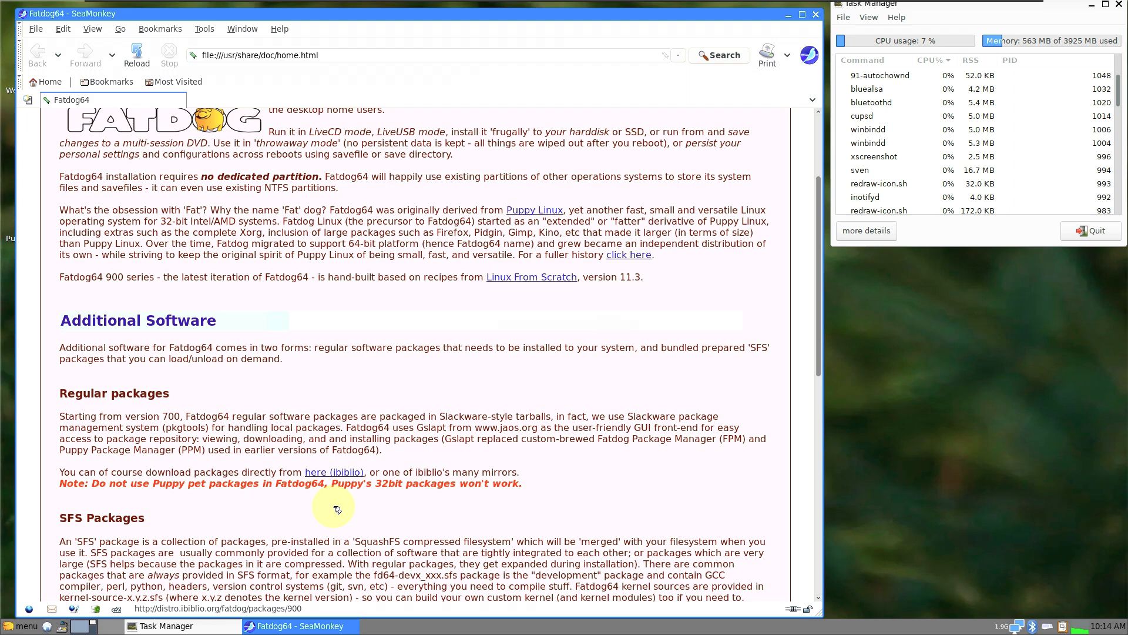
scroll(333, 506, "down", 2)
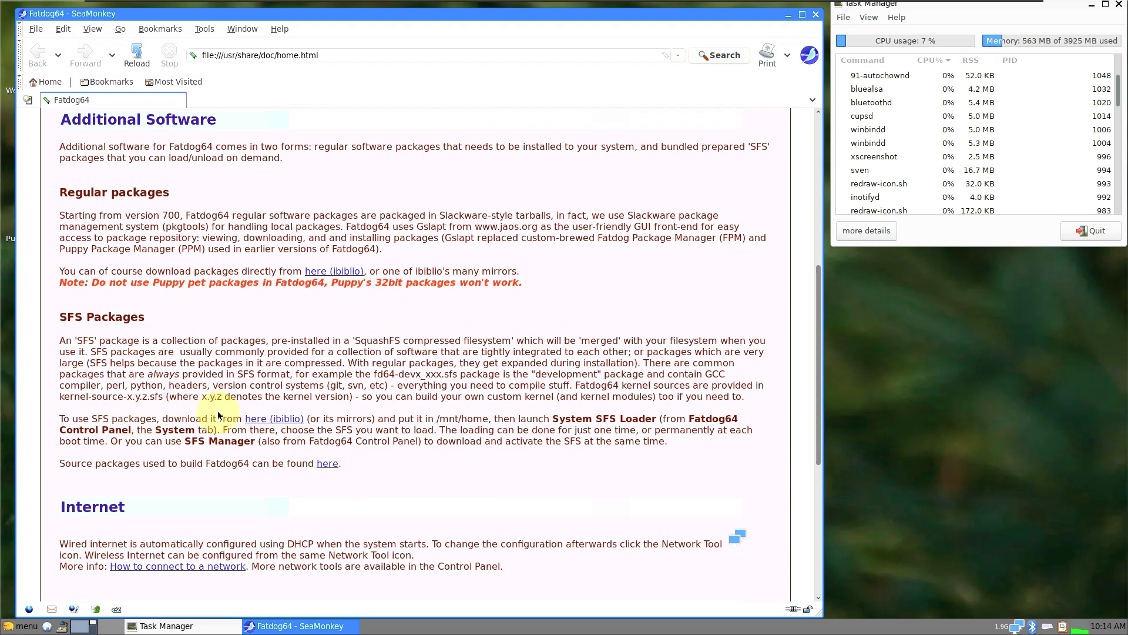
scroll(218, 415, "down", 9)
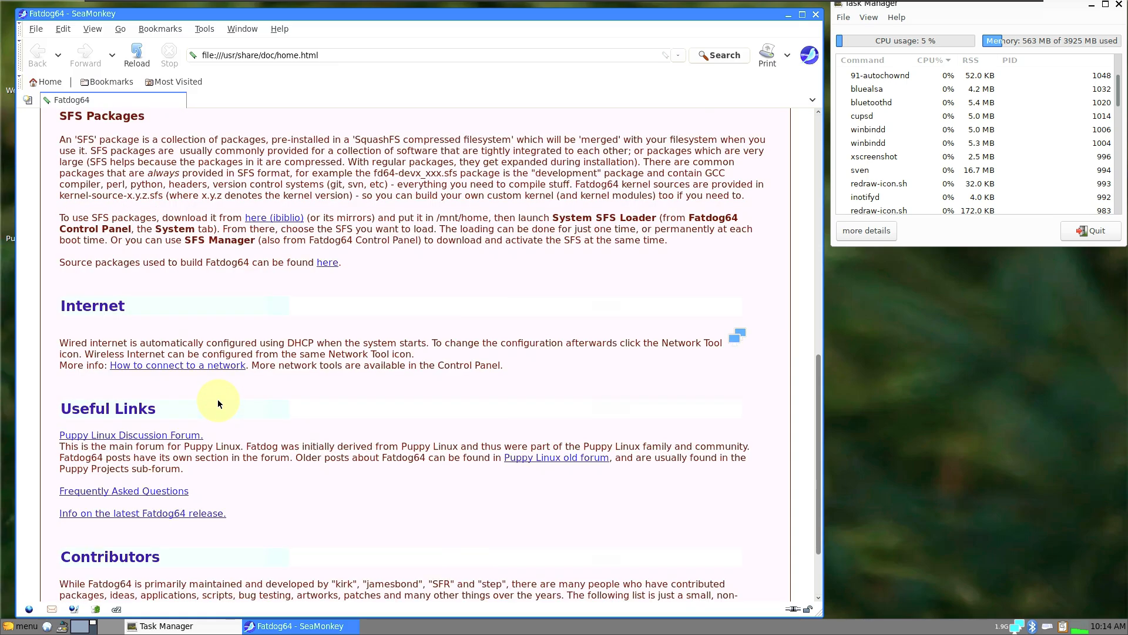
scroll(217, 397, "up", 18)
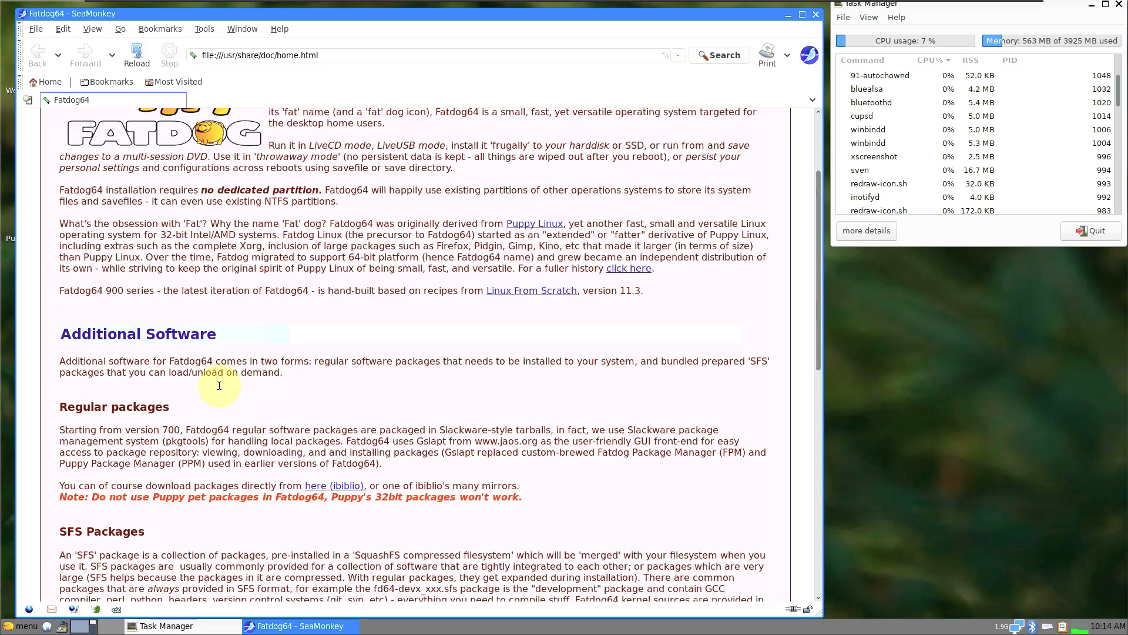
scroll(219, 389, "up", 3)
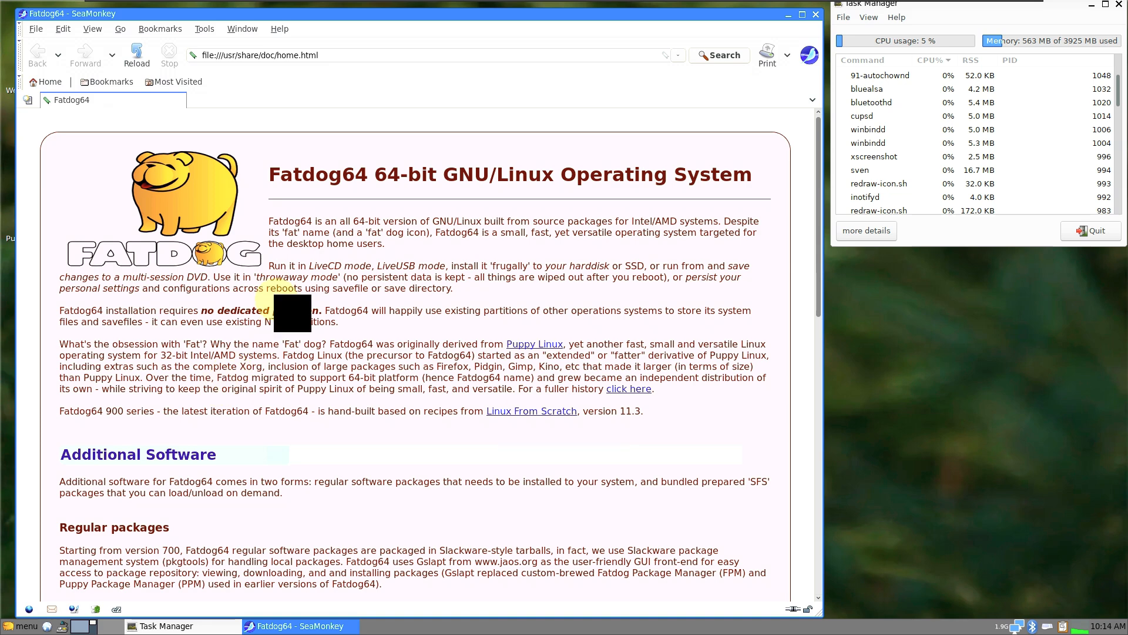
Go to google.com and select the crosswalk images in its verification challenge
left_click(245, 57)
type("google.com")
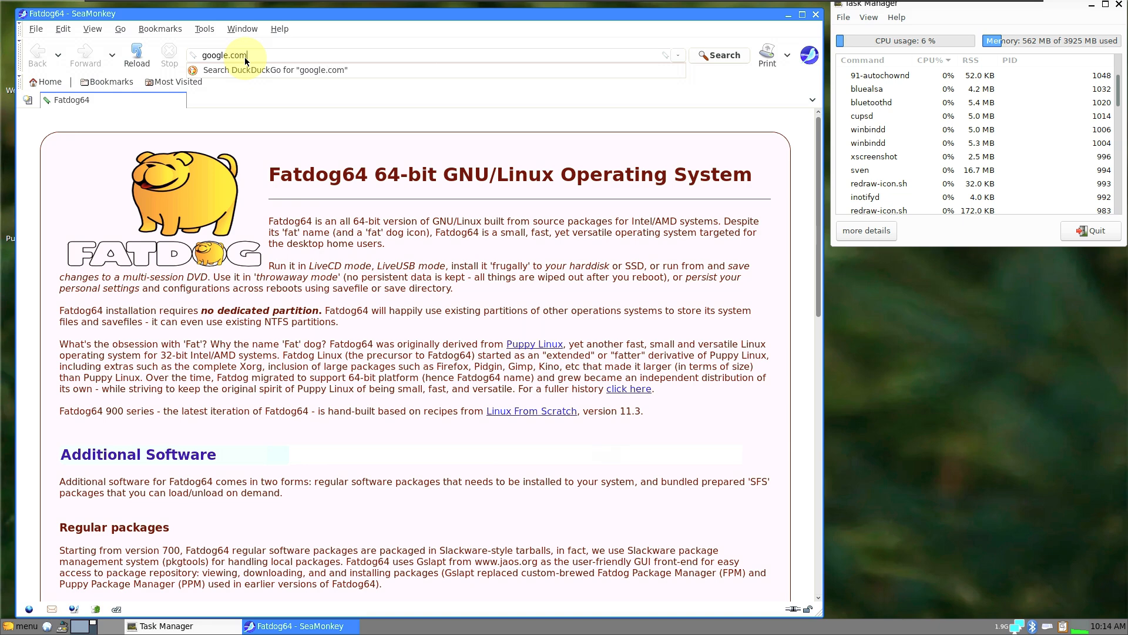
key("Return")
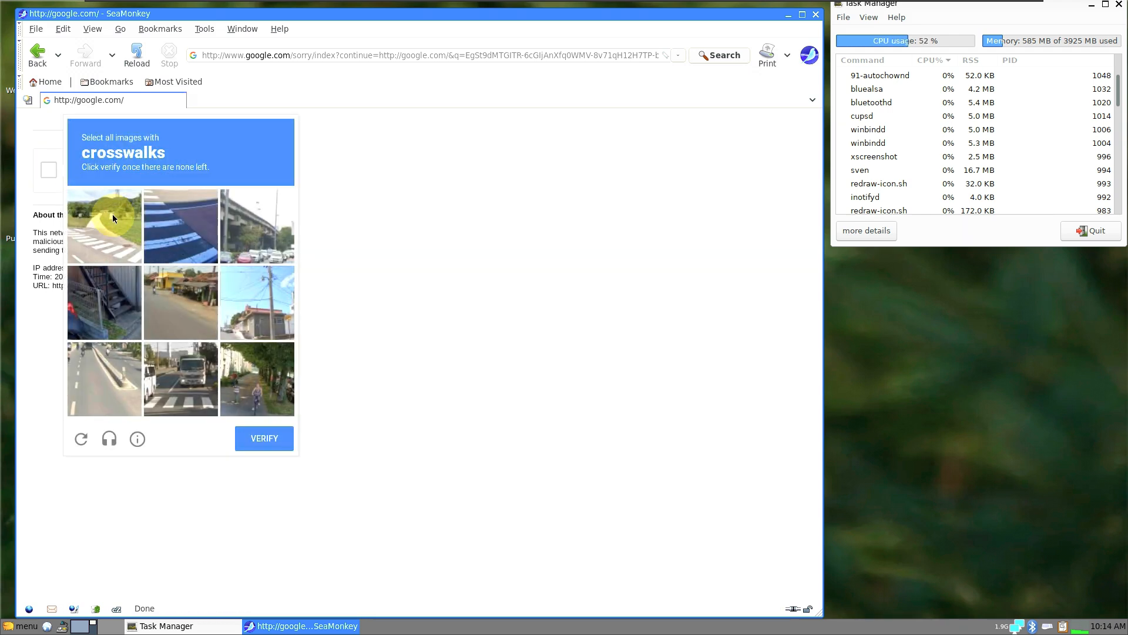
left_click(176, 367)
left_click(175, 241)
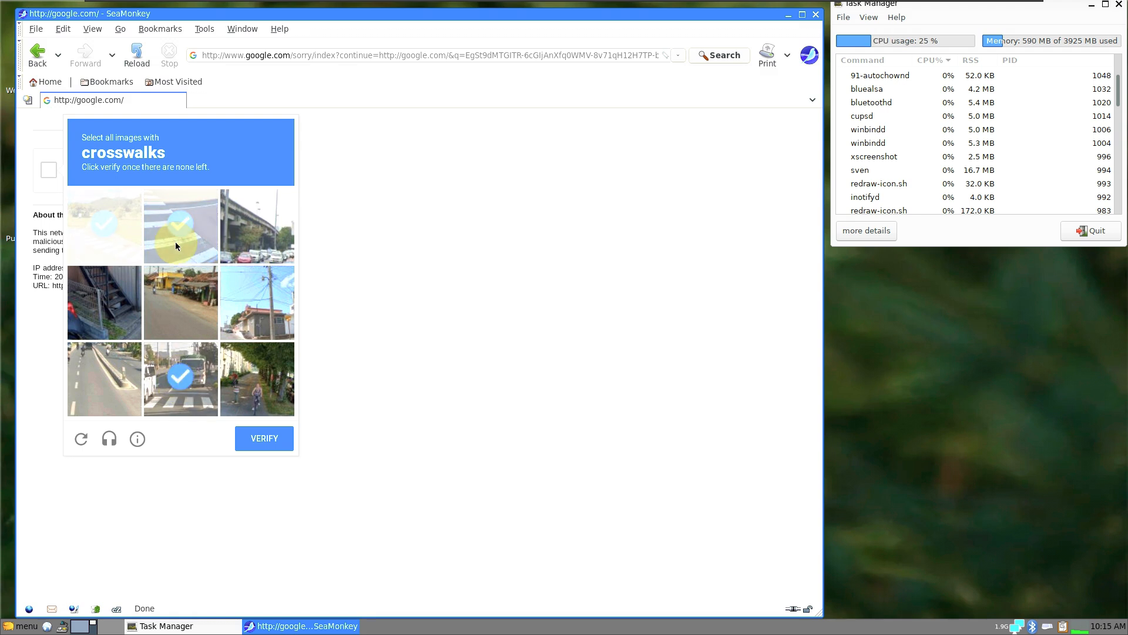
Abandon the image challenge and load duckduckgo.com instead
left_click(239, 56)
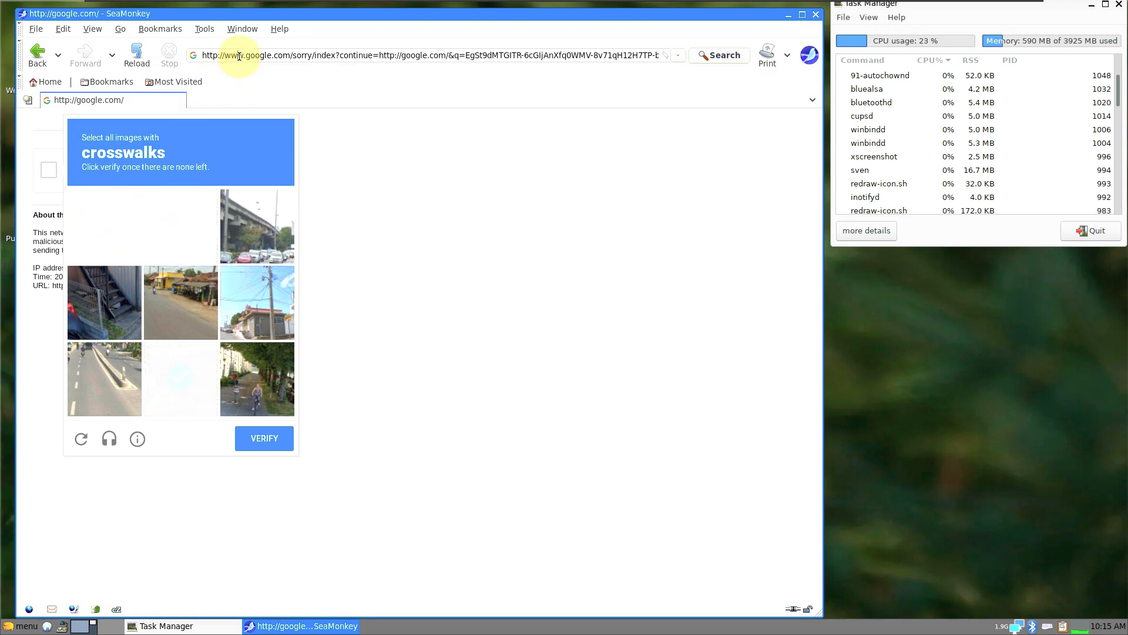
triple_click(239, 57)
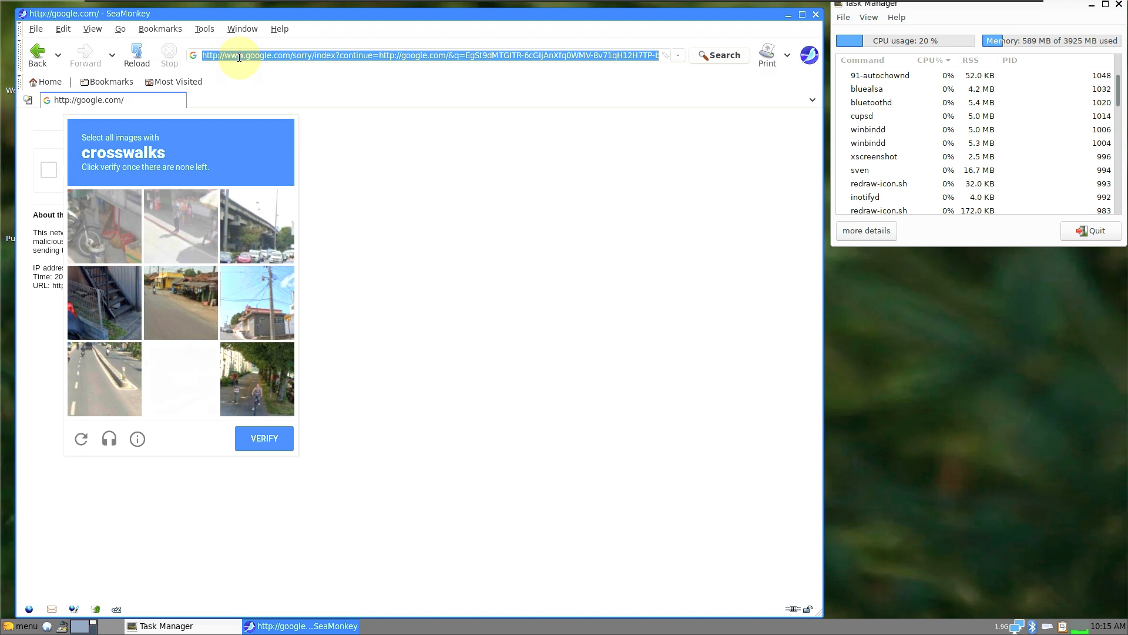
type("duckd")
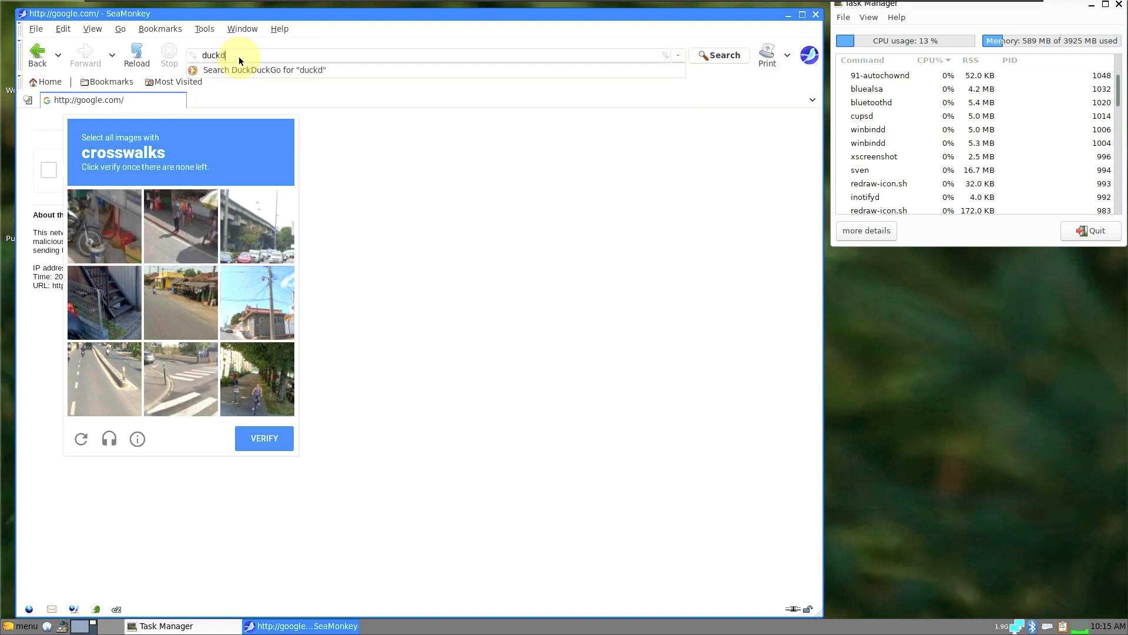
type("uckgo.com")
key("Return")
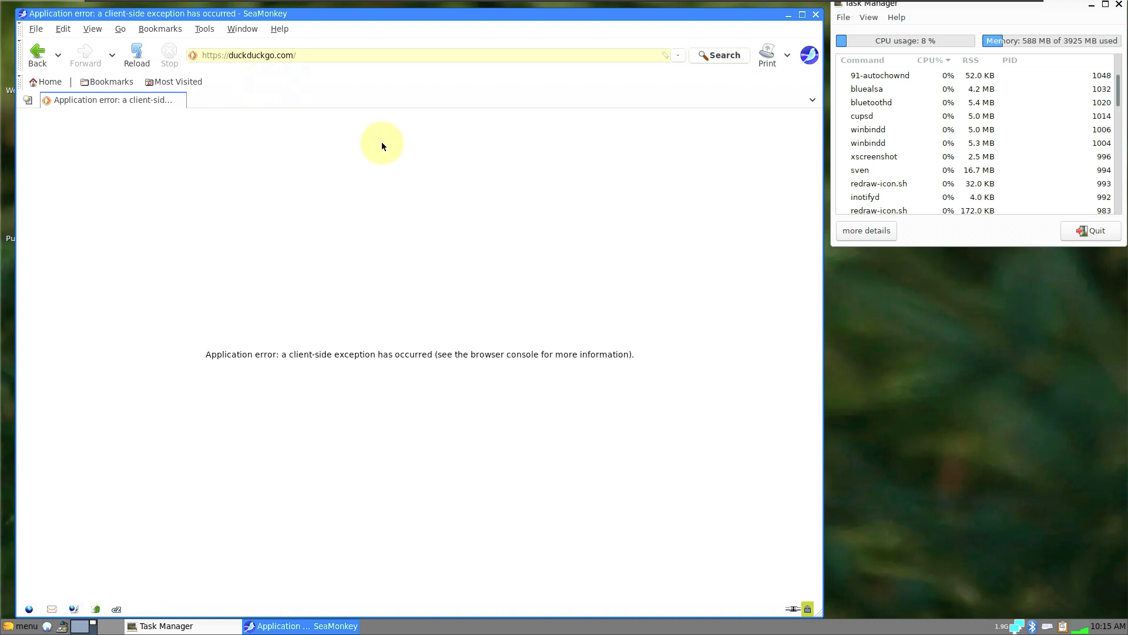
Reload the duckduckgo.com page and close the browser window
left_click(340, 59)
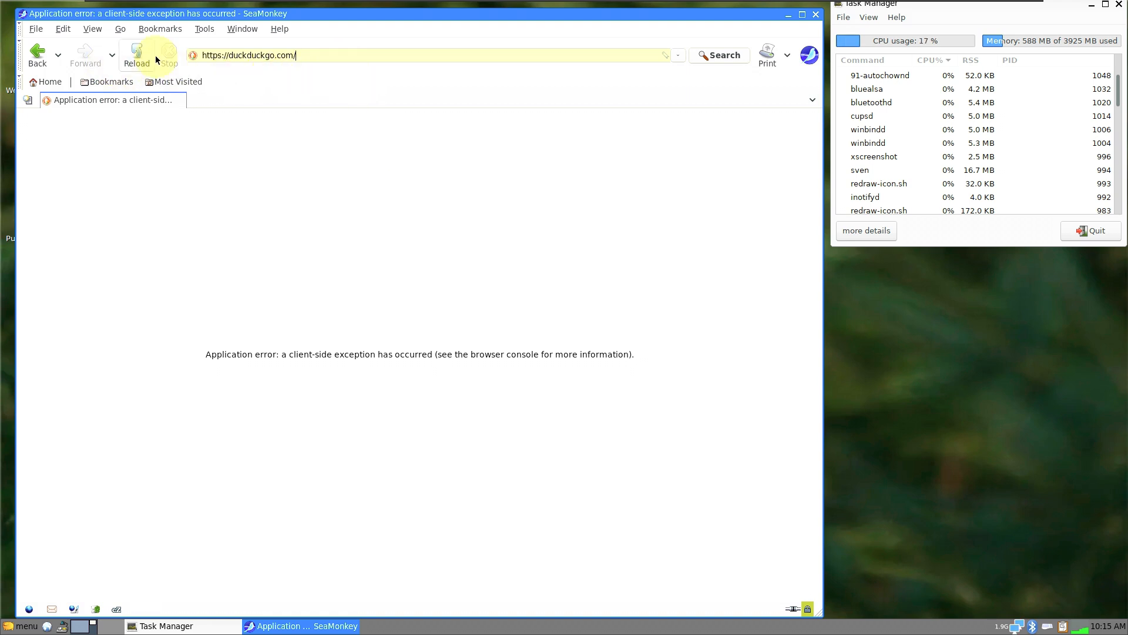
left_click(143, 54)
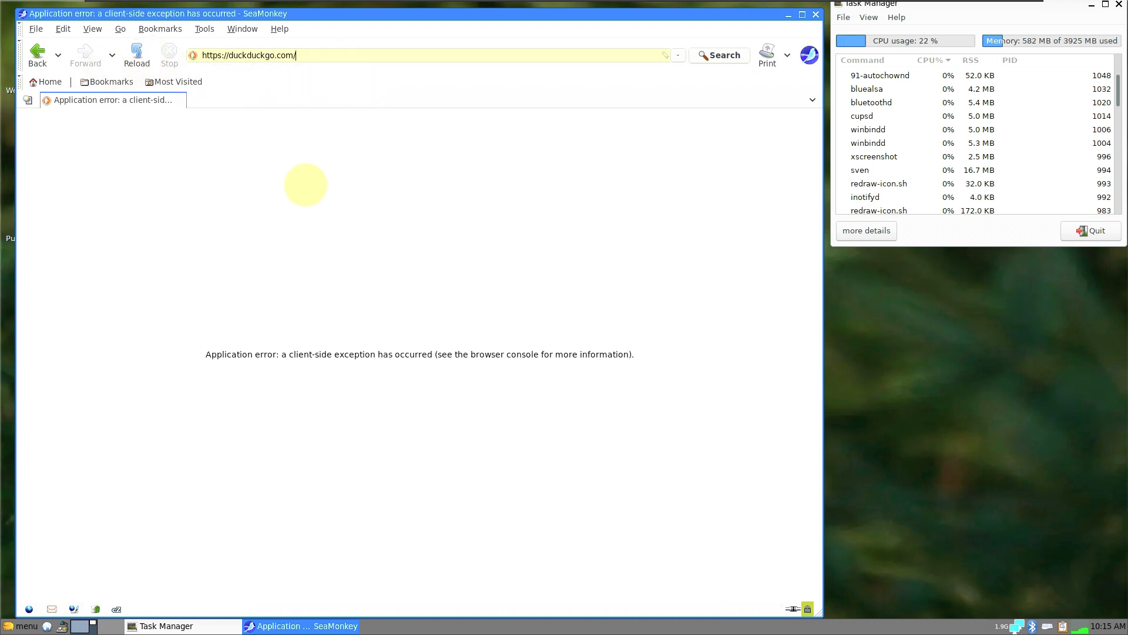
left_click(815, 15)
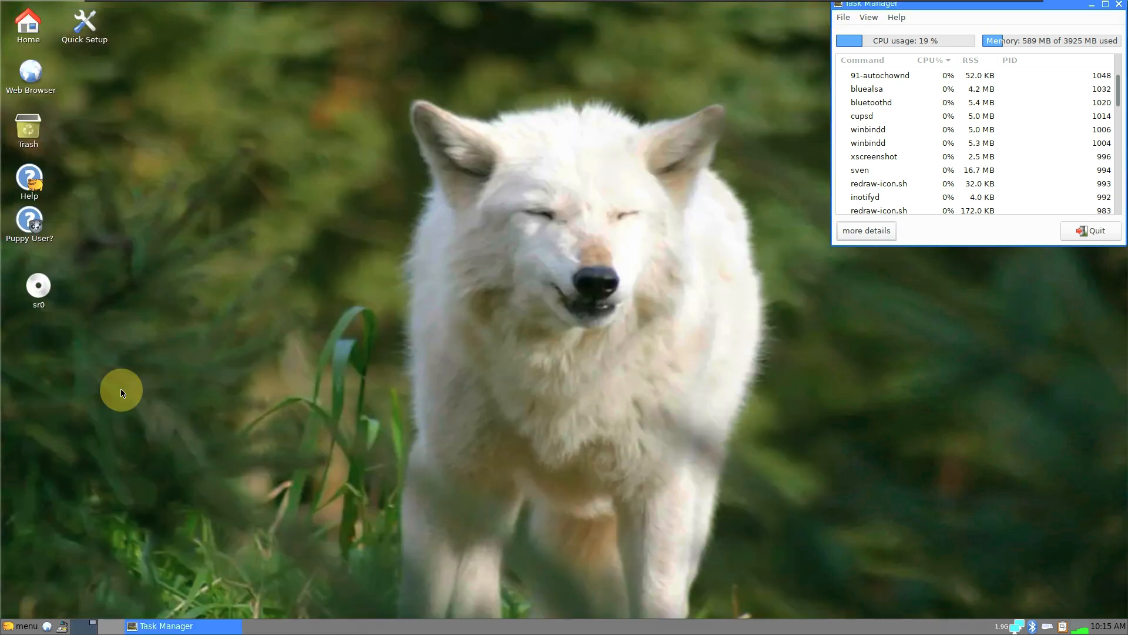
Try the Google-Chrome Browser entry among the Internet applications and decline its download offer
left_click(19, 625)
mouse_move(59, 457)
mouse_move(88, 443)
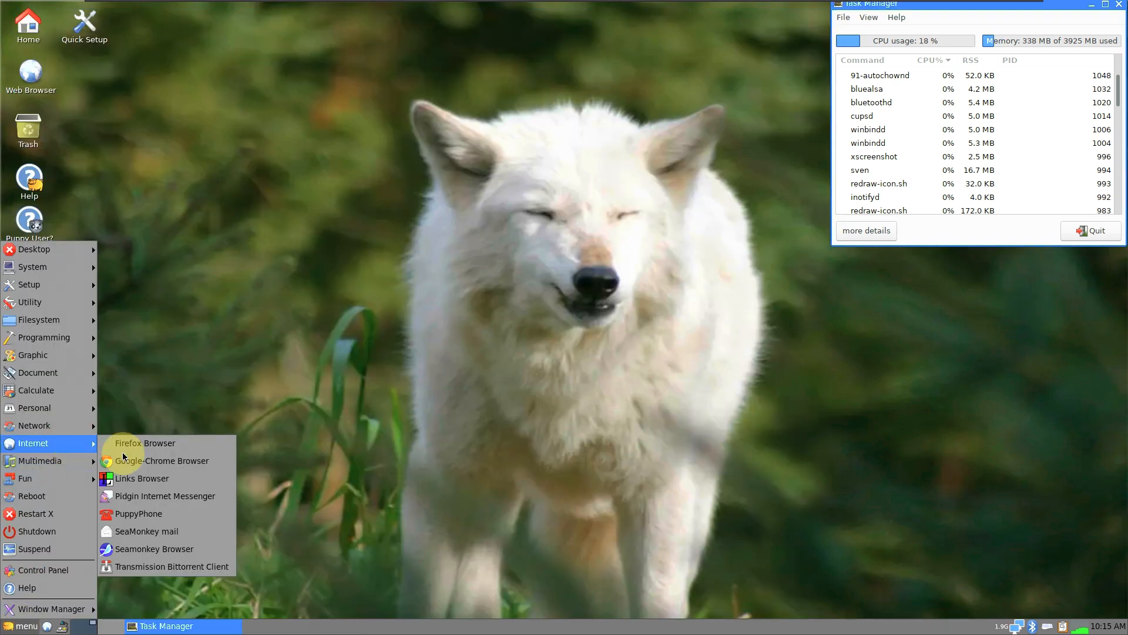
left_click(141, 461)
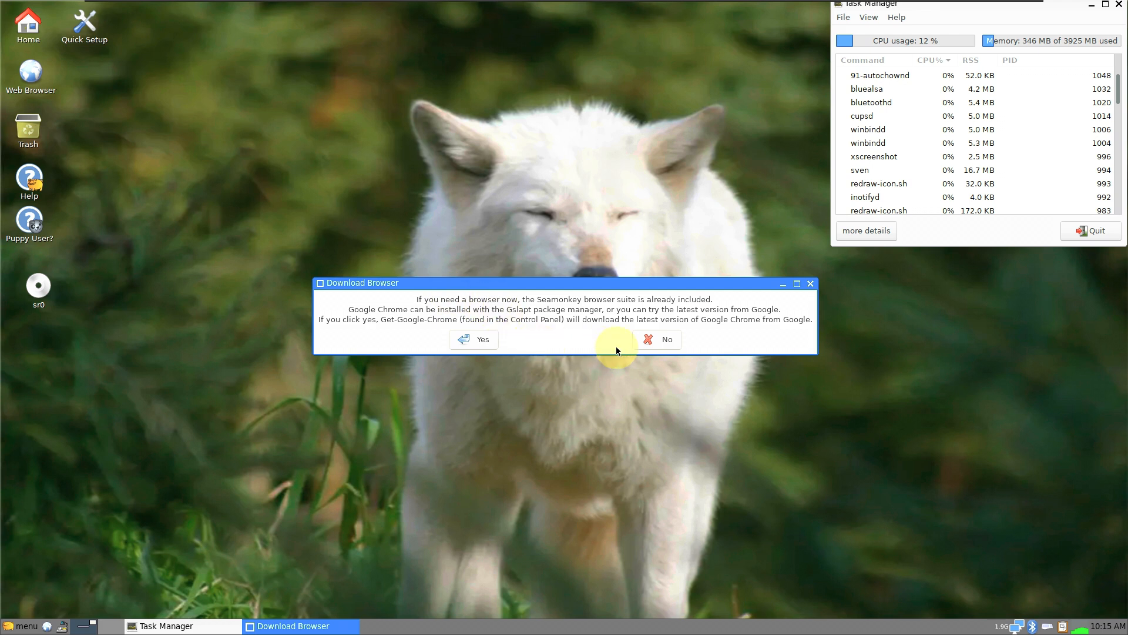
left_click(642, 340)
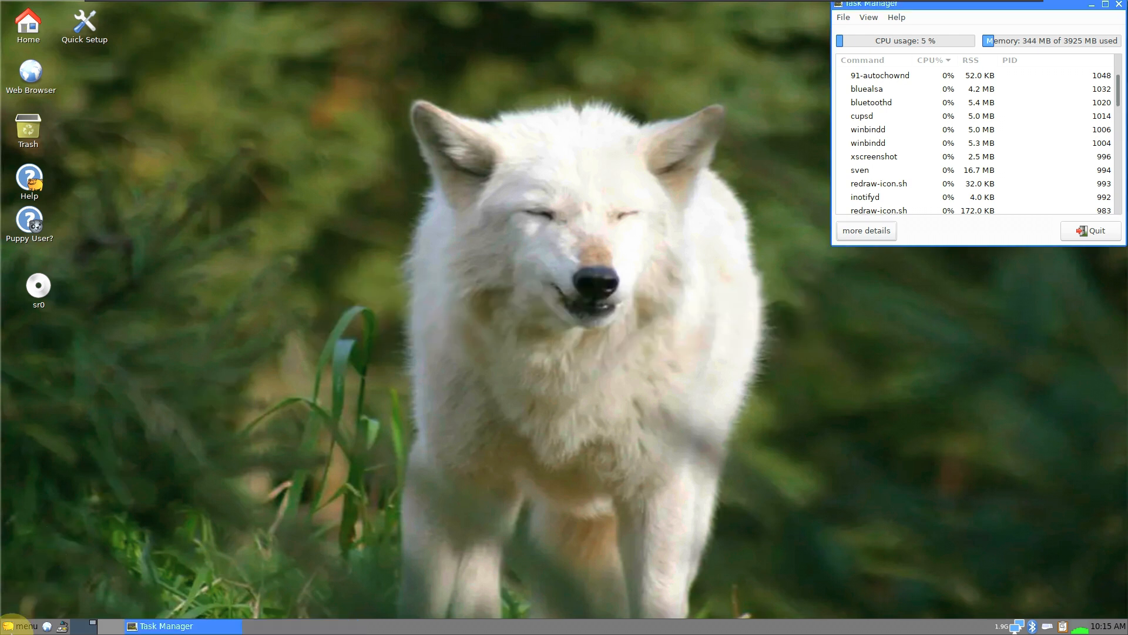
Launch the Seamonkey Browser from the Internet applications
left_click(17, 628)
mouse_move(44, 439)
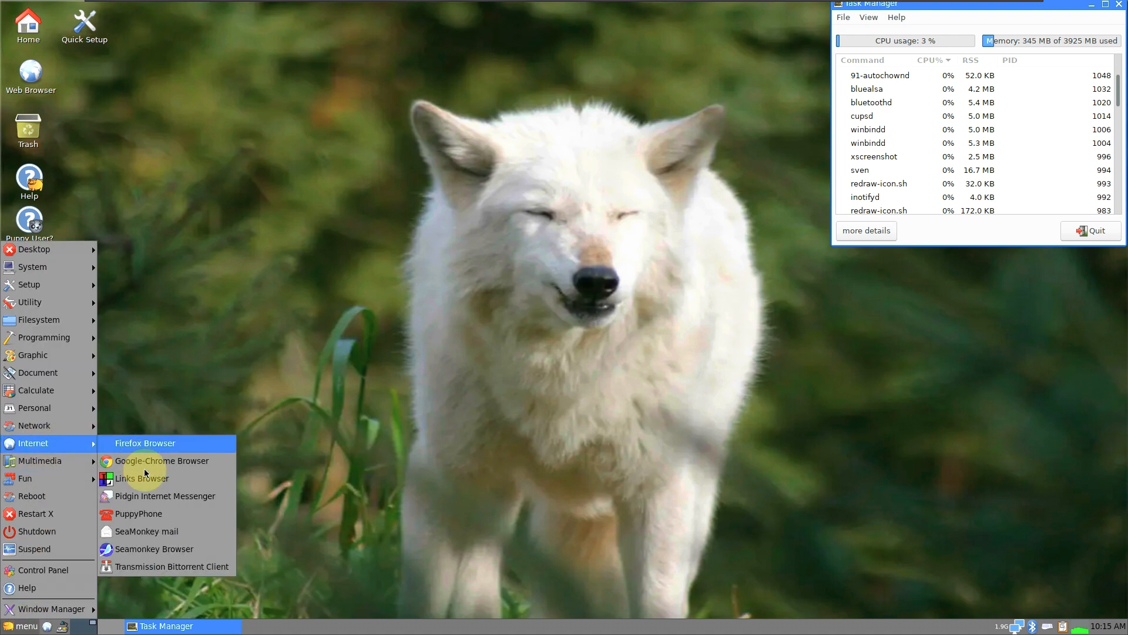
left_click(143, 552)
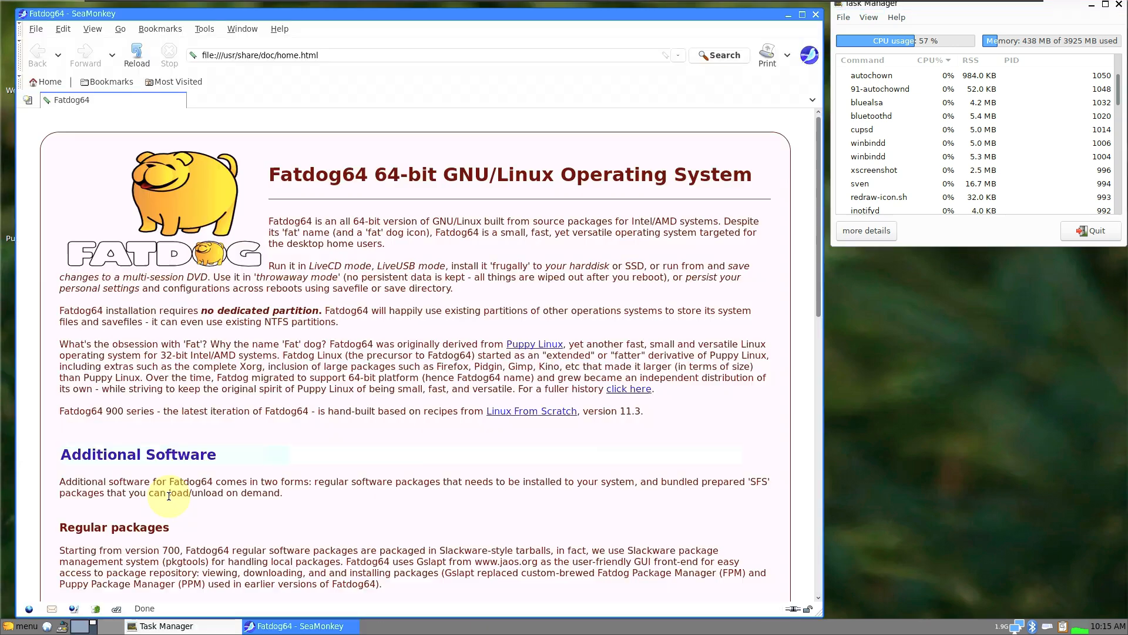
Look through the browser's Bookmarks and Most Visited lists, and open the Fatdog64 entry
left_click(108, 82)
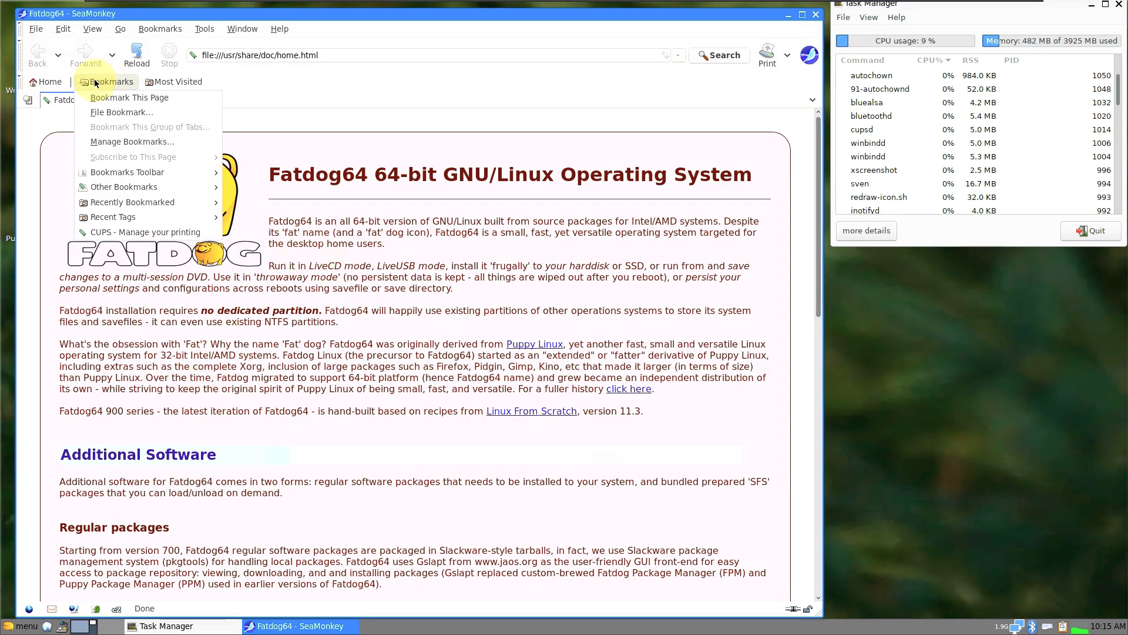
left_click(42, 82)
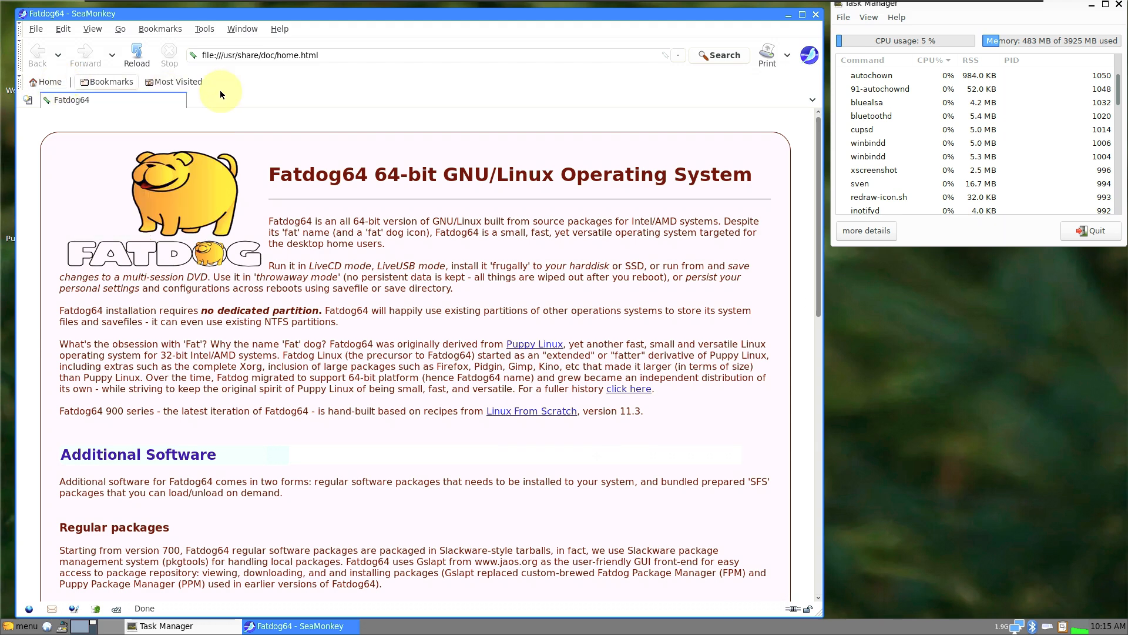
left_click(174, 81)
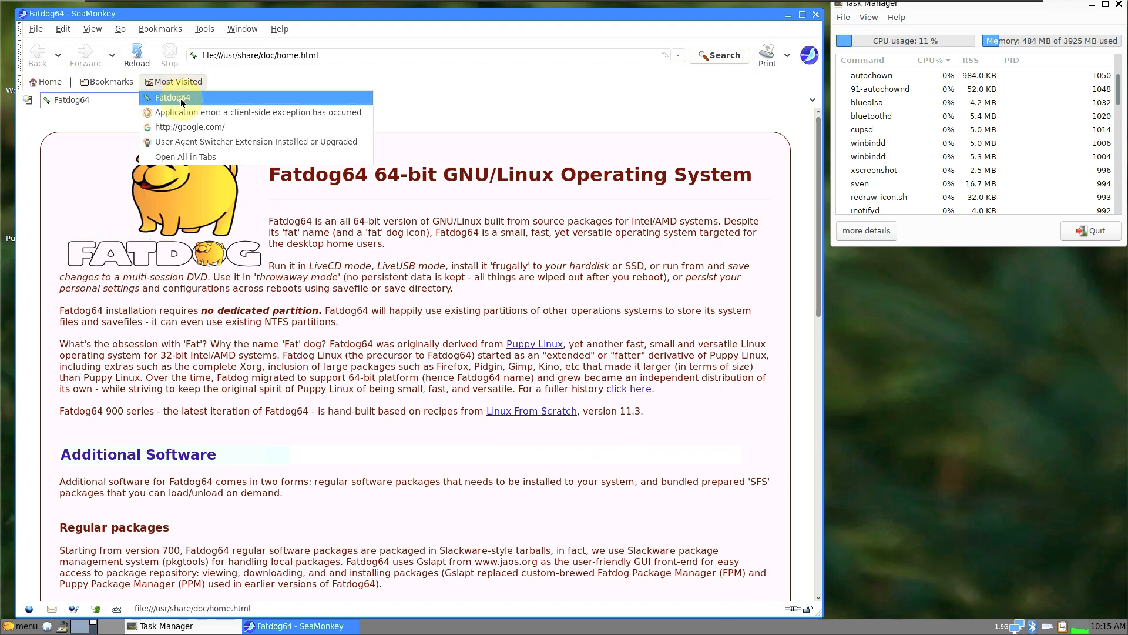
left_click(181, 98)
Follow the home page's link to the fuller history and read about the first Fatdog releases
scroll(361, 266, "down", 1)
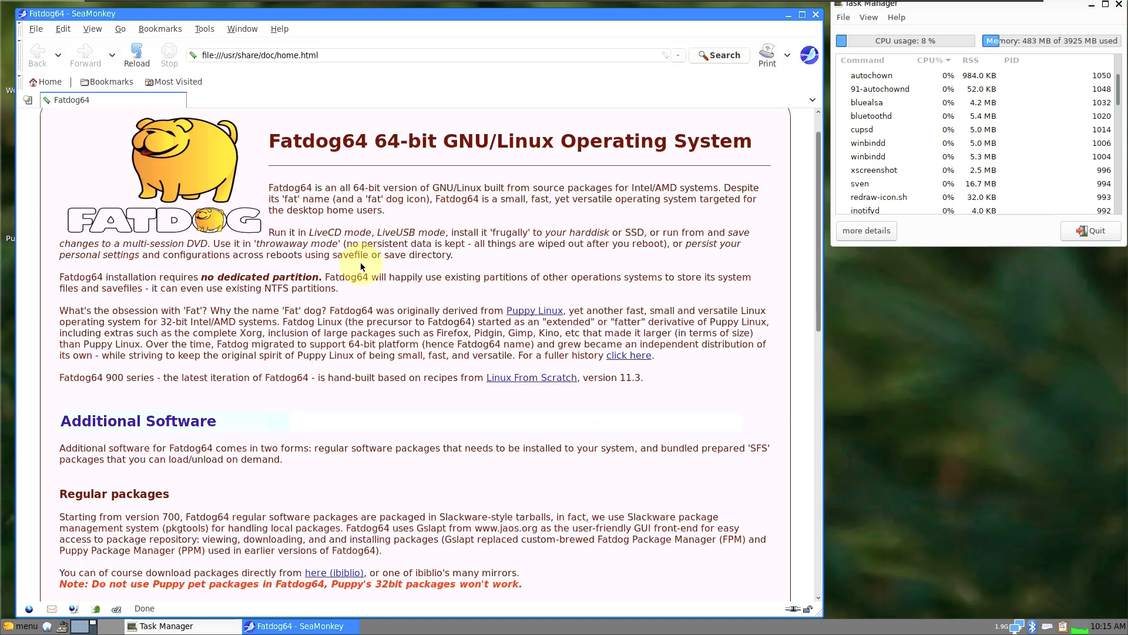
scroll(361, 267, "down", 3)
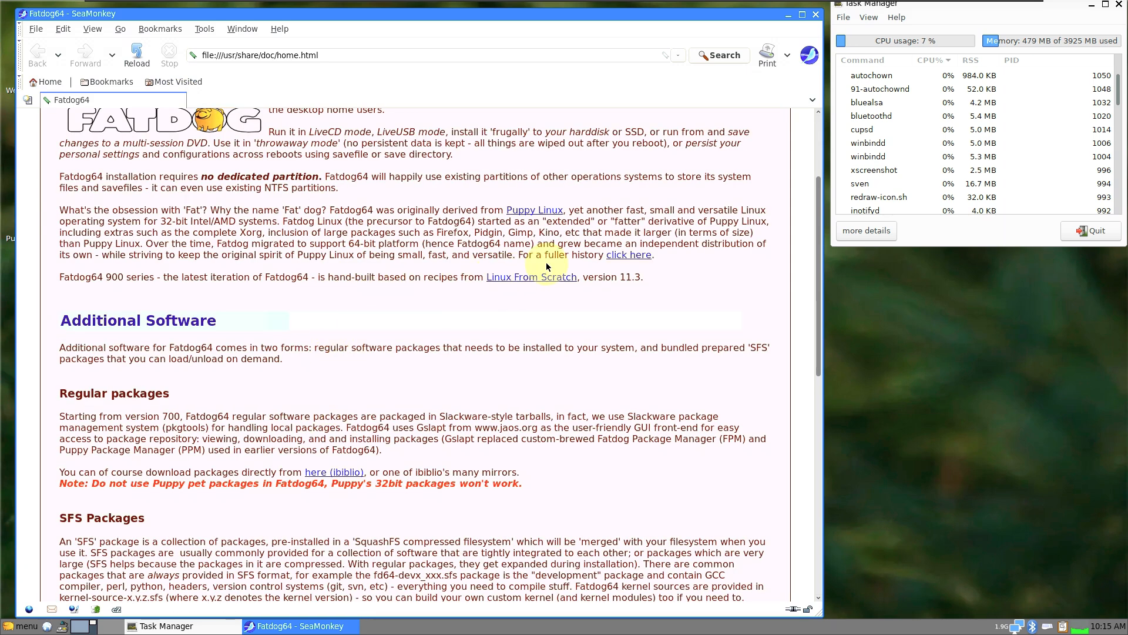
left_click(622, 255)
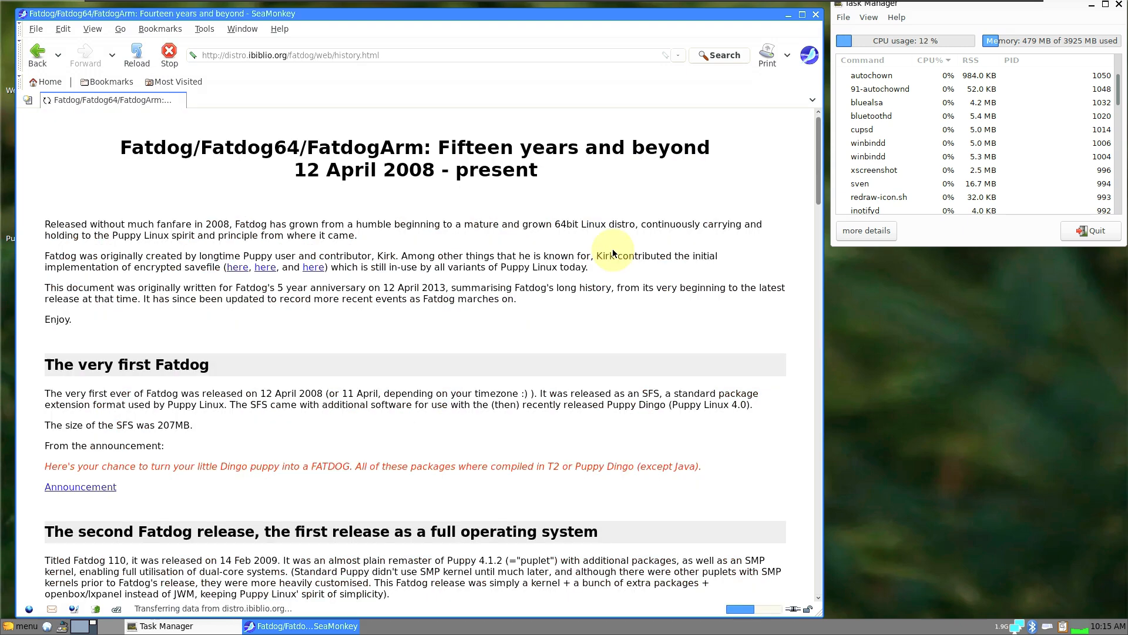
scroll(491, 254, "down", 8)
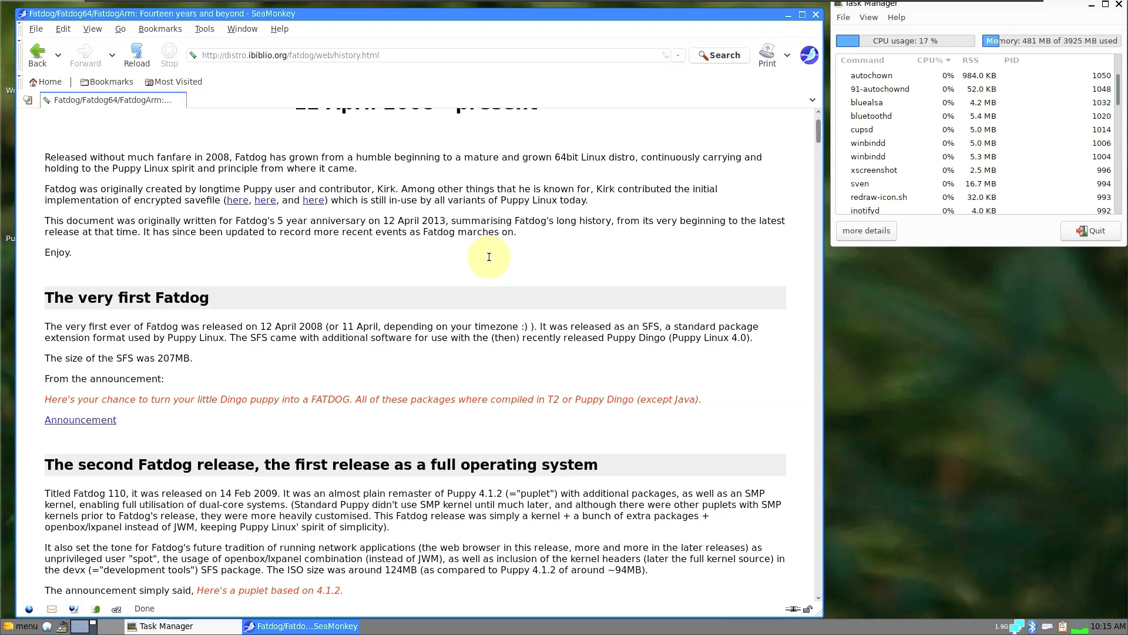
scroll(488, 256, "down", 8)
scroll(488, 256, "up", 3)
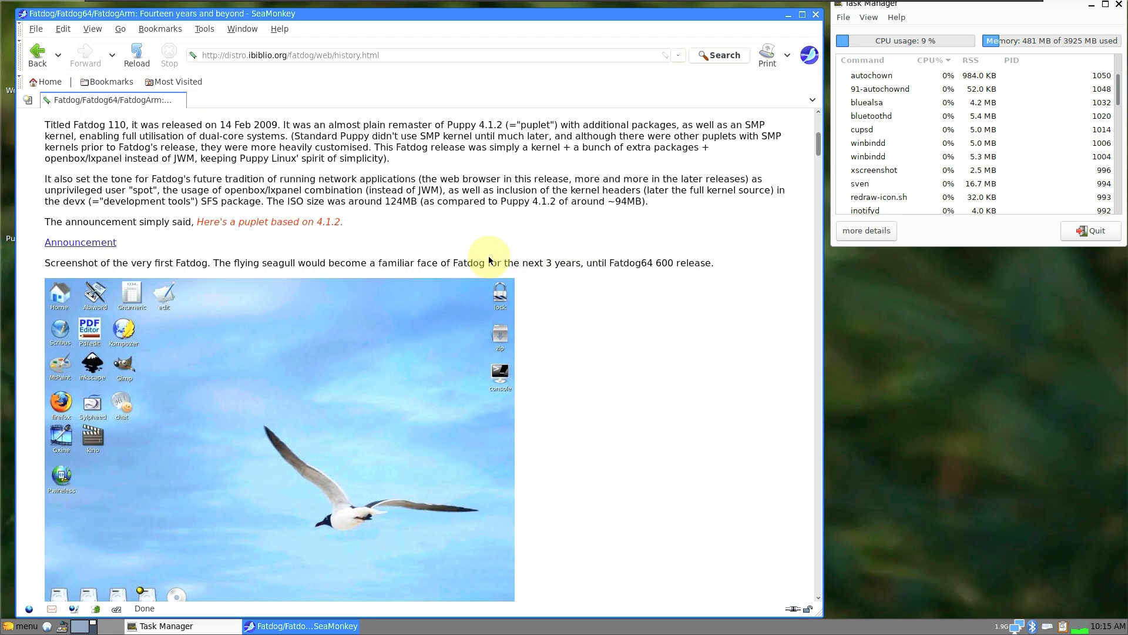
scroll(488, 259, "down", 12)
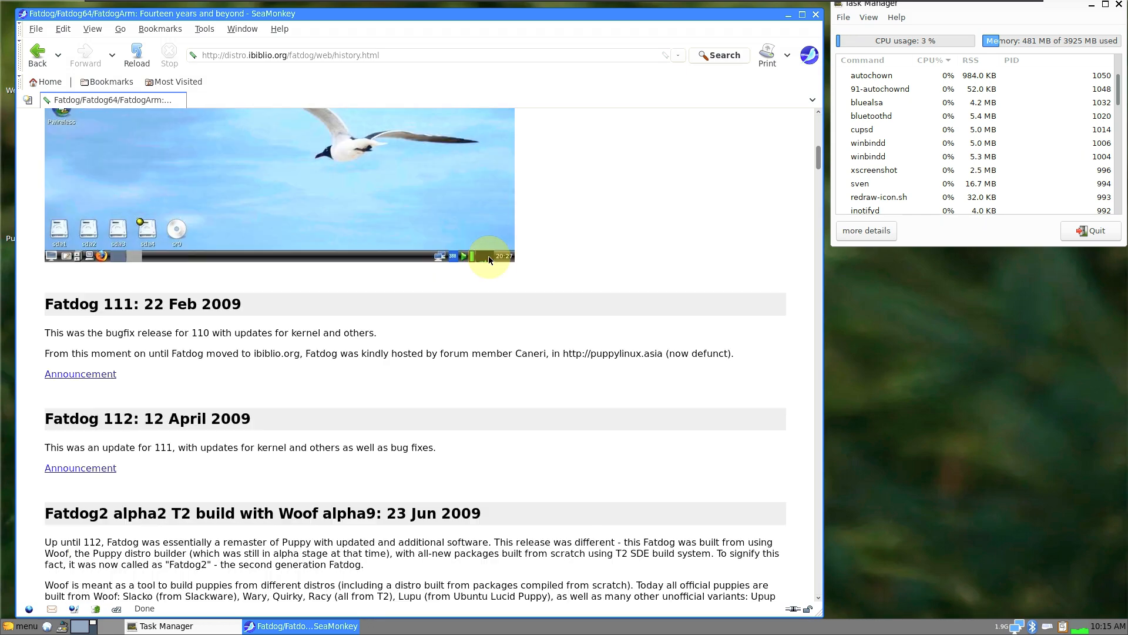
scroll(489, 259, "up", 4)
scroll(488, 259, "up", 8)
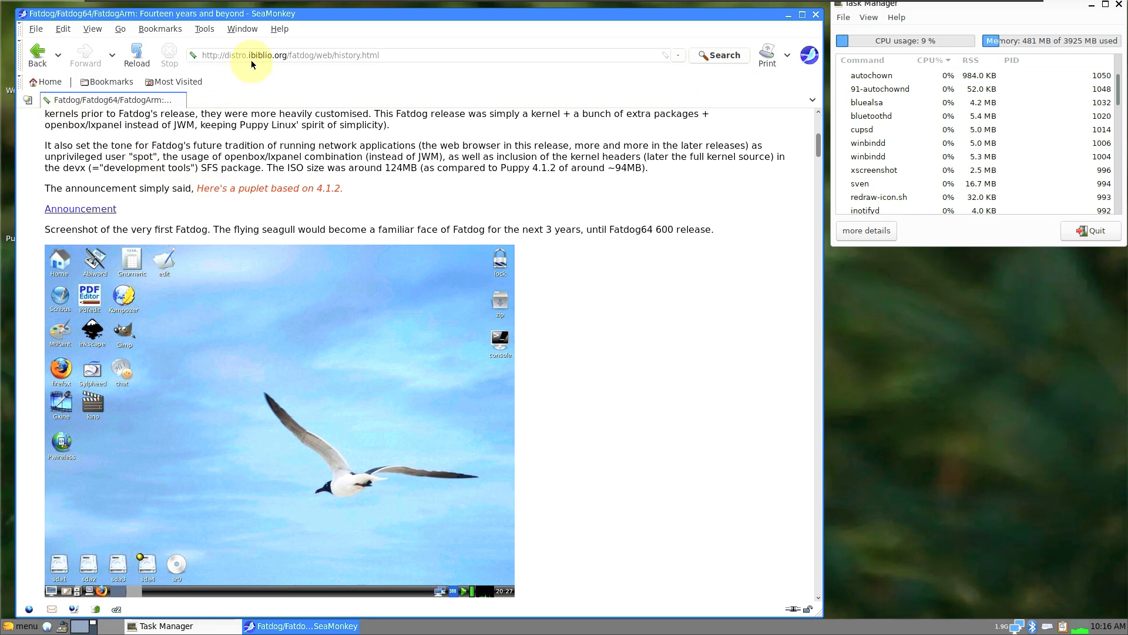
Return to the local Fatdog64 home page and search the web for fatdog64
left_click(36, 51)
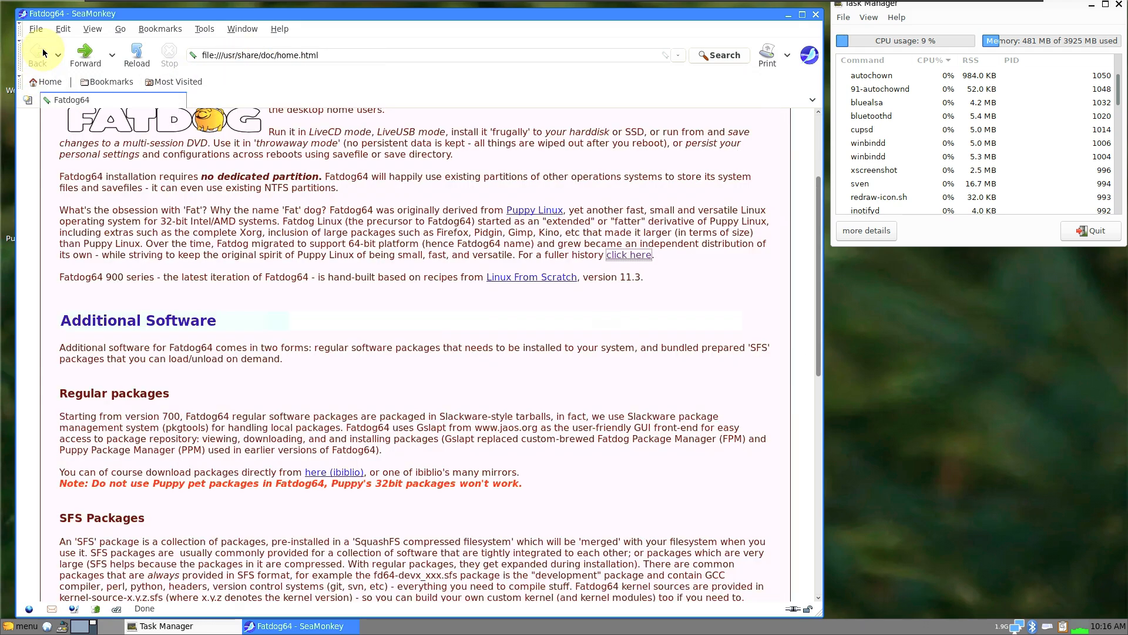
scroll(207, 283, "up", 4)
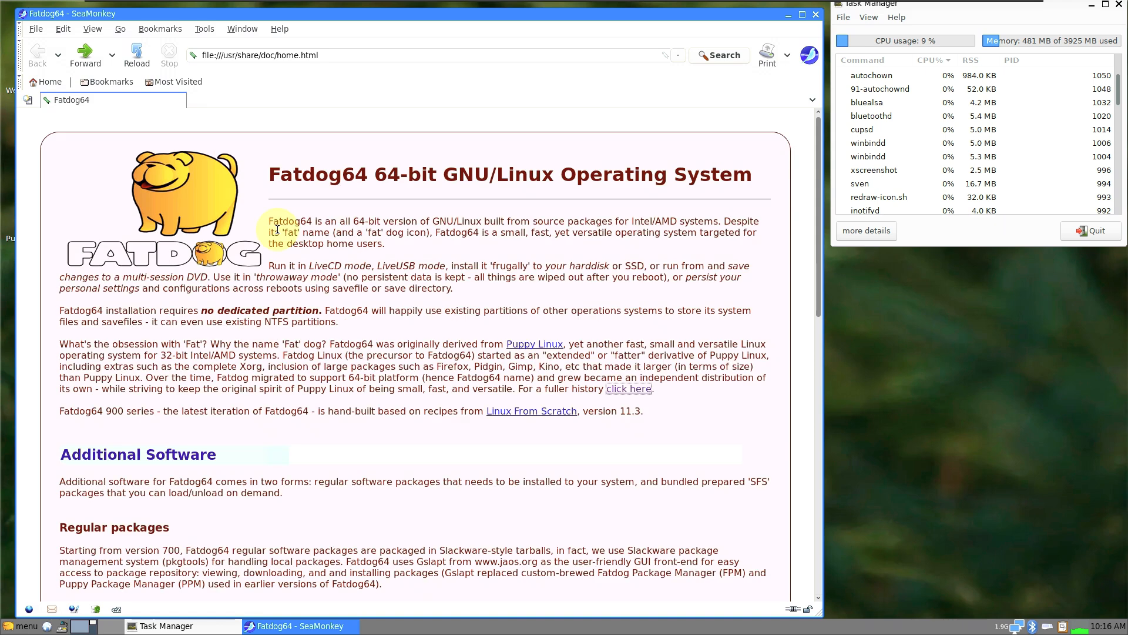
left_click(298, 55)
type("fa")
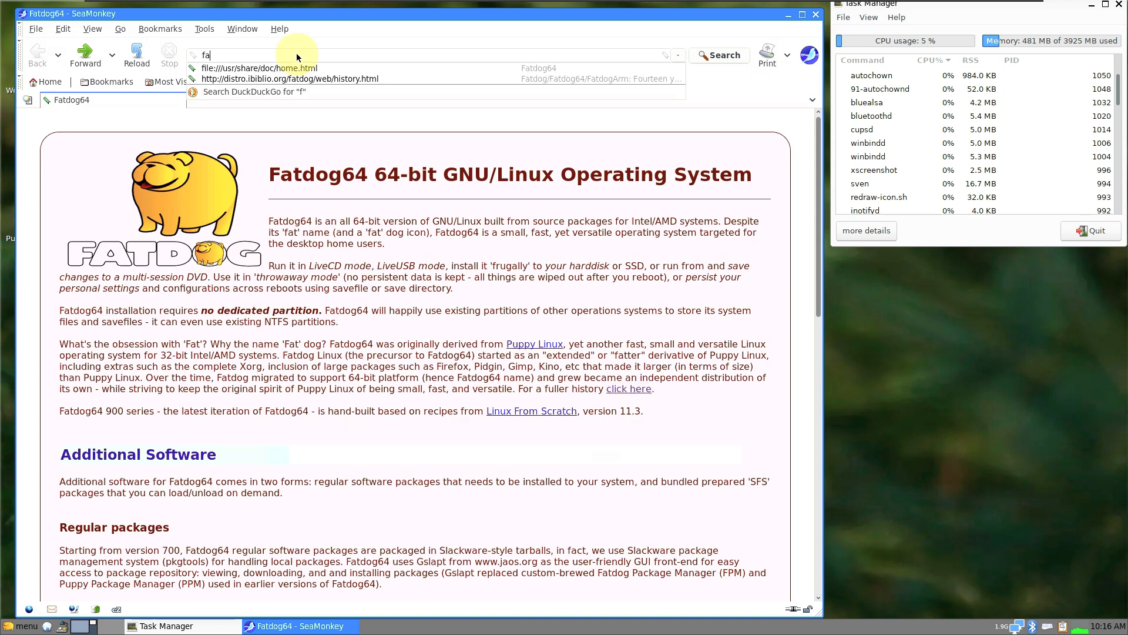
type("tdog64")
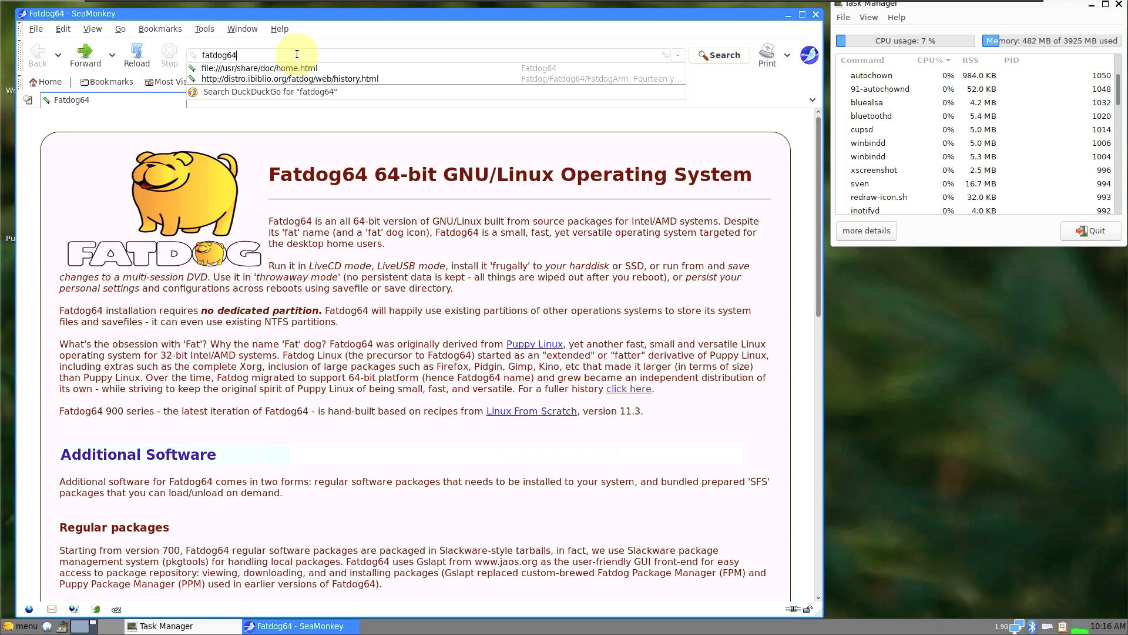
key("Return")
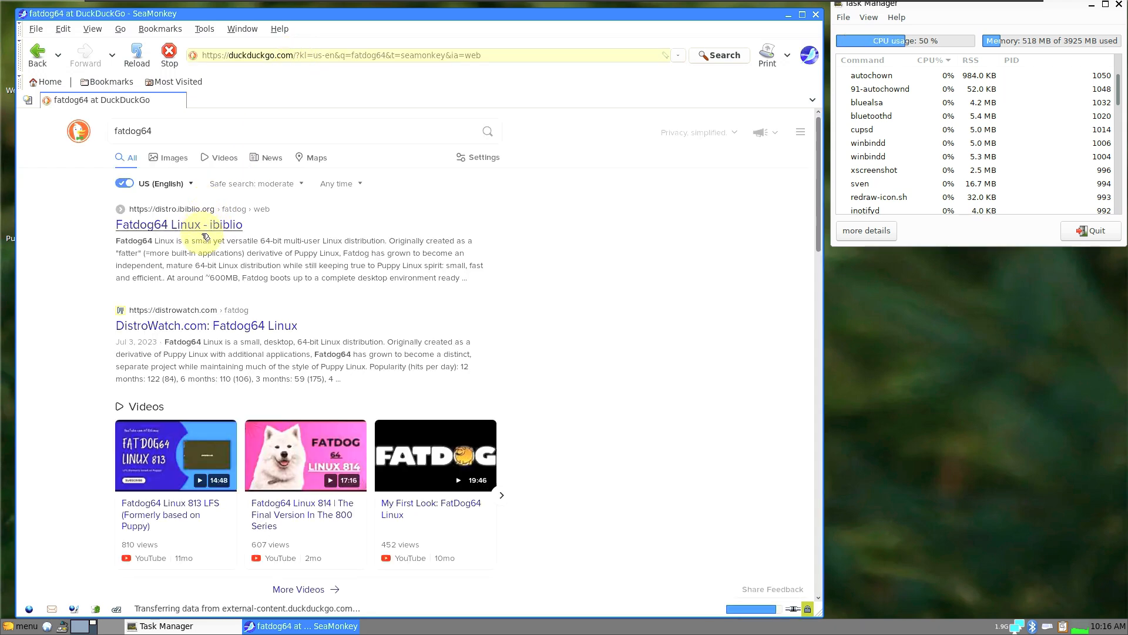
Open the Fatdog64 Linux - ibiblio result and read its Downloads and Packages sections, highlighting the minimum requirements
left_click(202, 225)
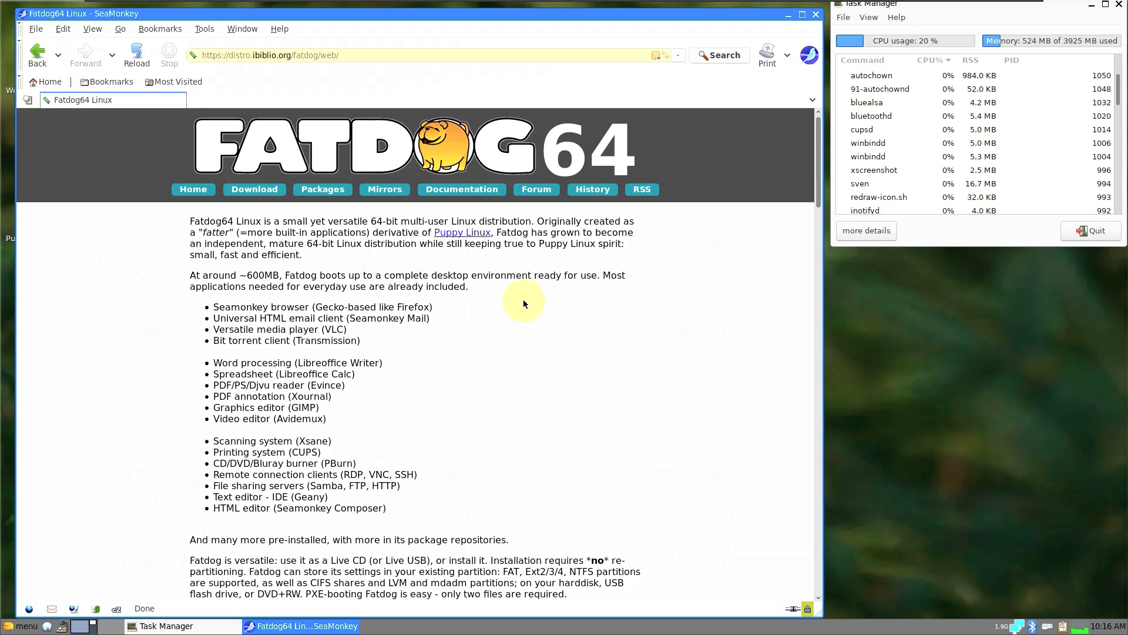
scroll(520, 302, "down", 15)
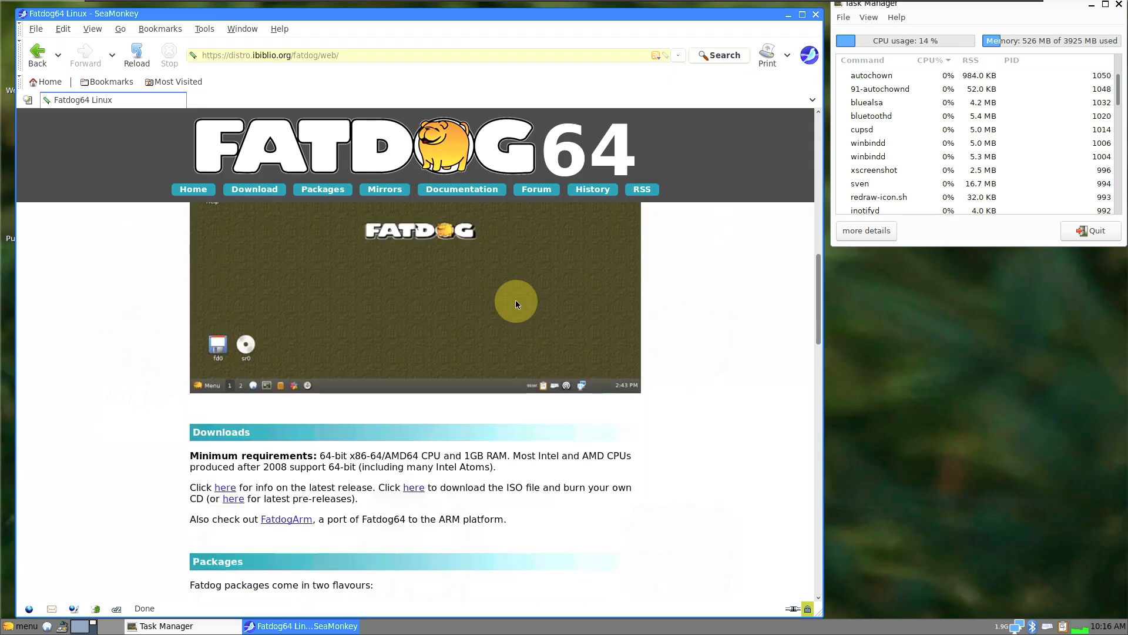
scroll(516, 304, "down", 5)
scroll(516, 304, "down", 3)
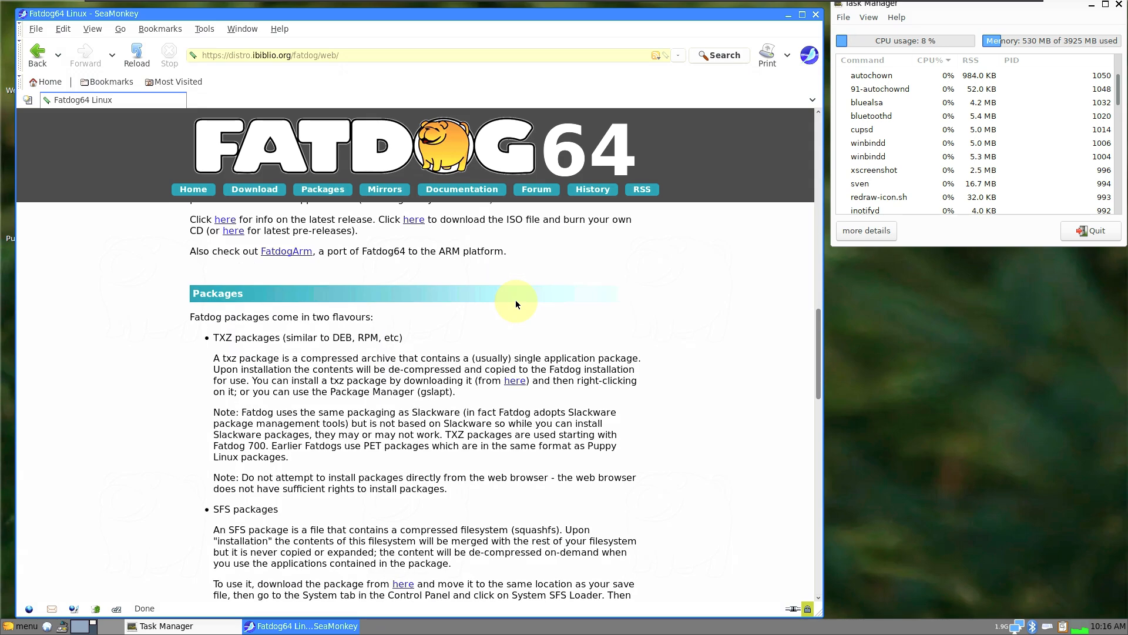
scroll(516, 303, "up", 2)
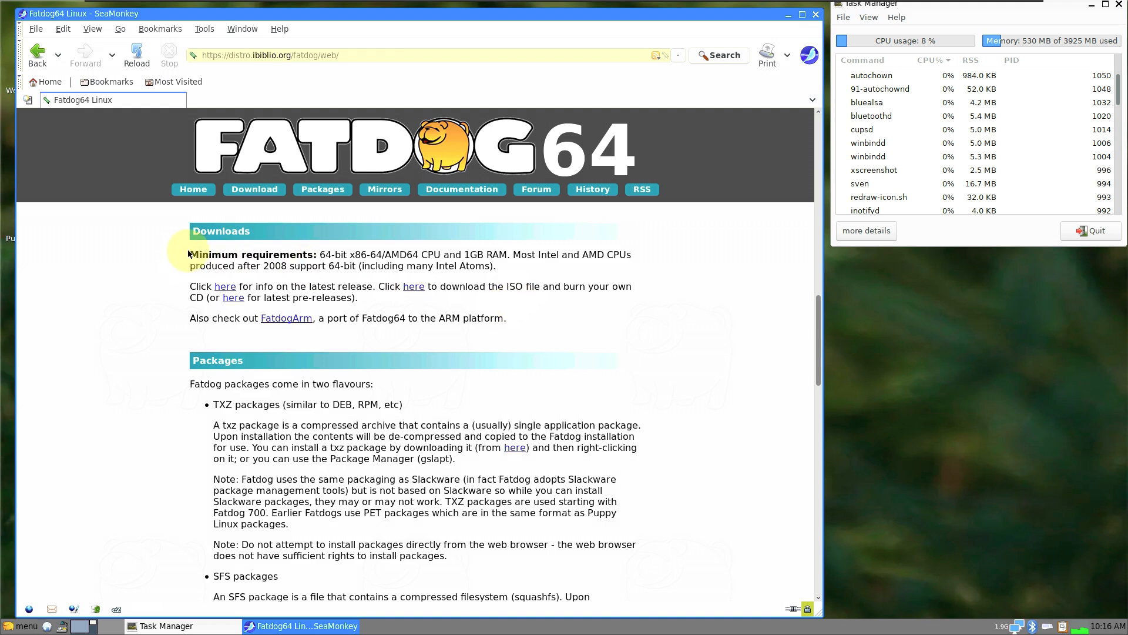
left_click_drag(497, 267, 178, 248)
scroll(588, 482, "up", 1)
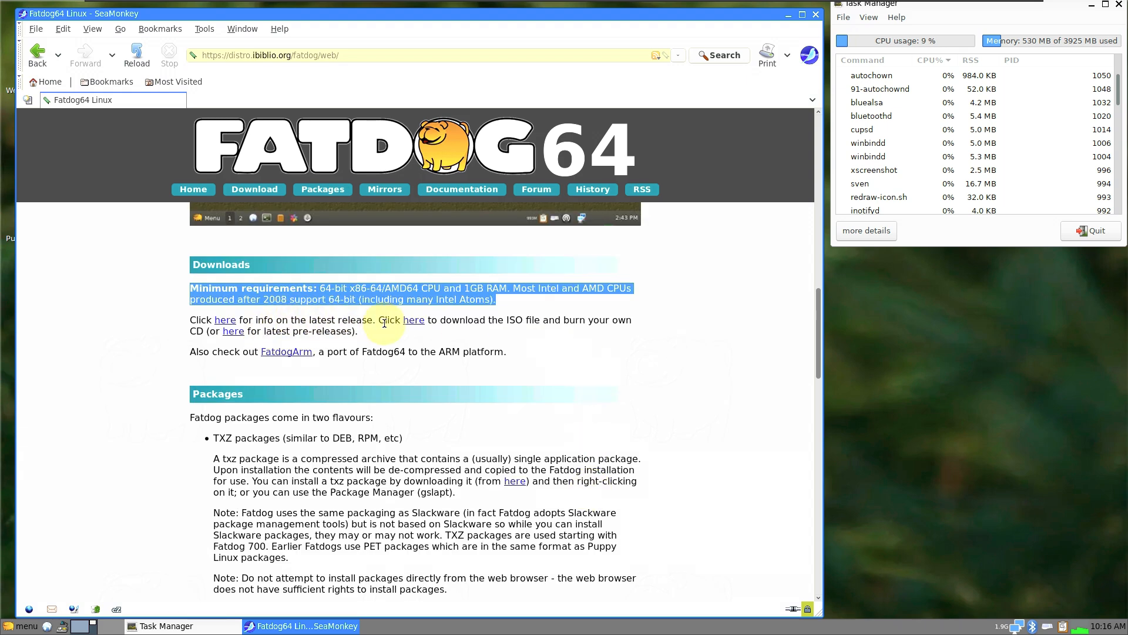
Open the latest-release info and ISO download links in new tabs and show the release notes
middle_click(227, 321)
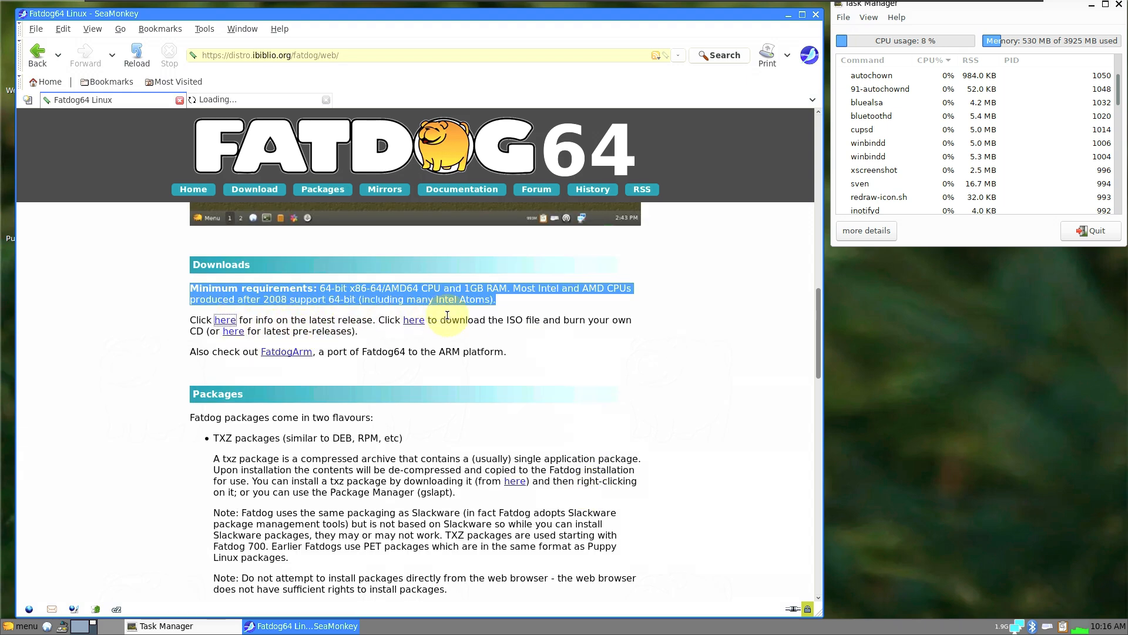
middle_click(414, 321)
left_click(241, 101)
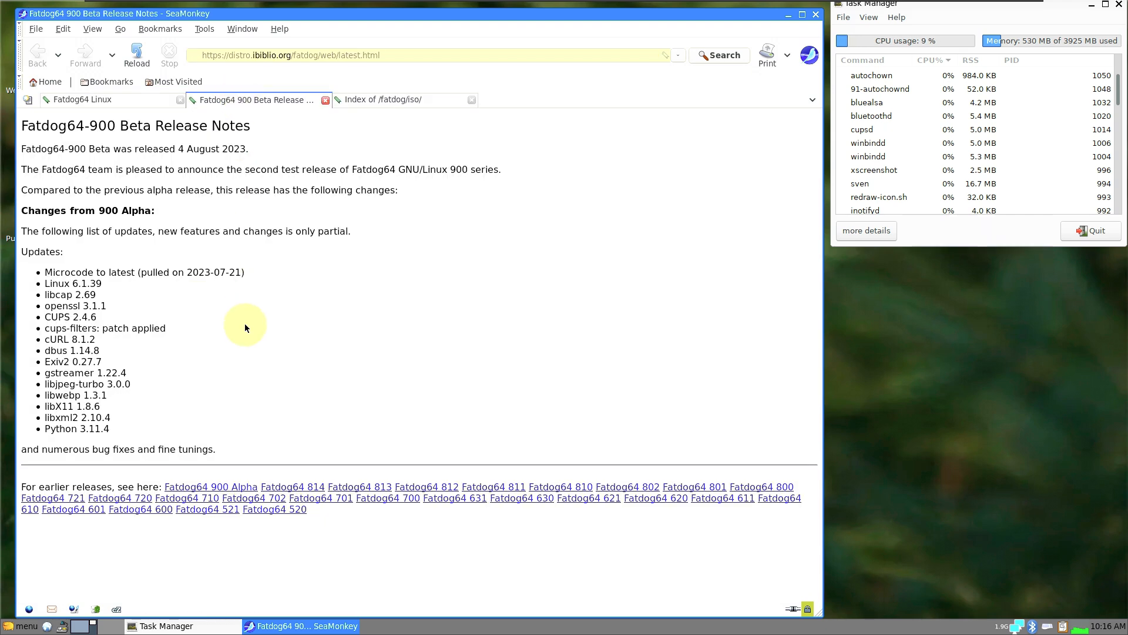
Highlight the updates from cups-filters to Python 3.11.4 in the release notes and close that tab
left_click_drag(133, 426, 305, 317)
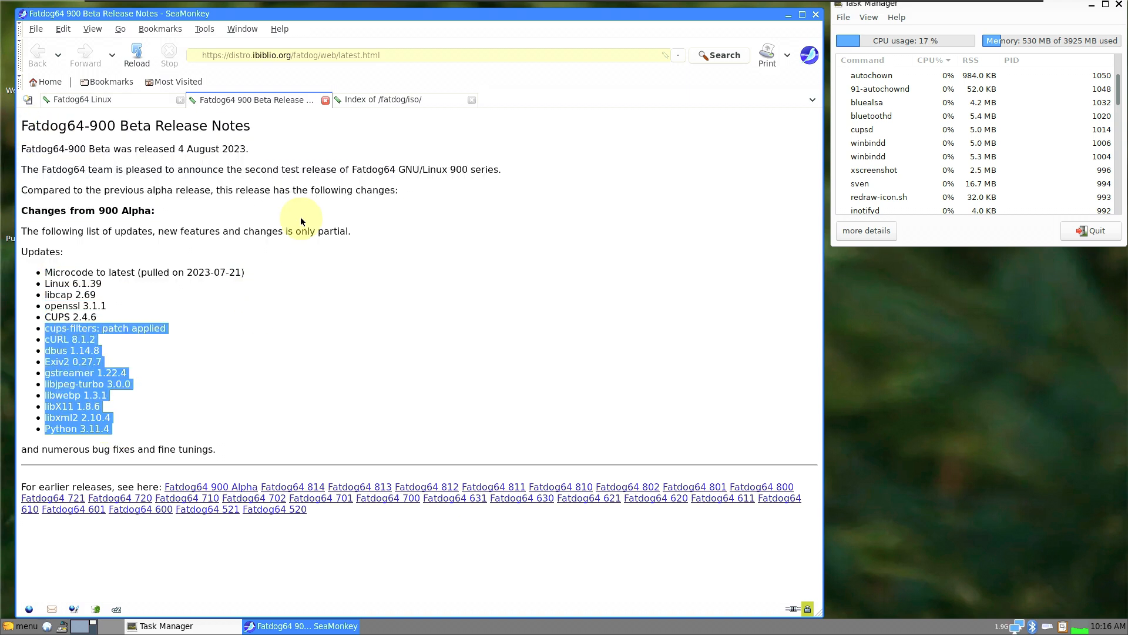
left_click(325, 100)
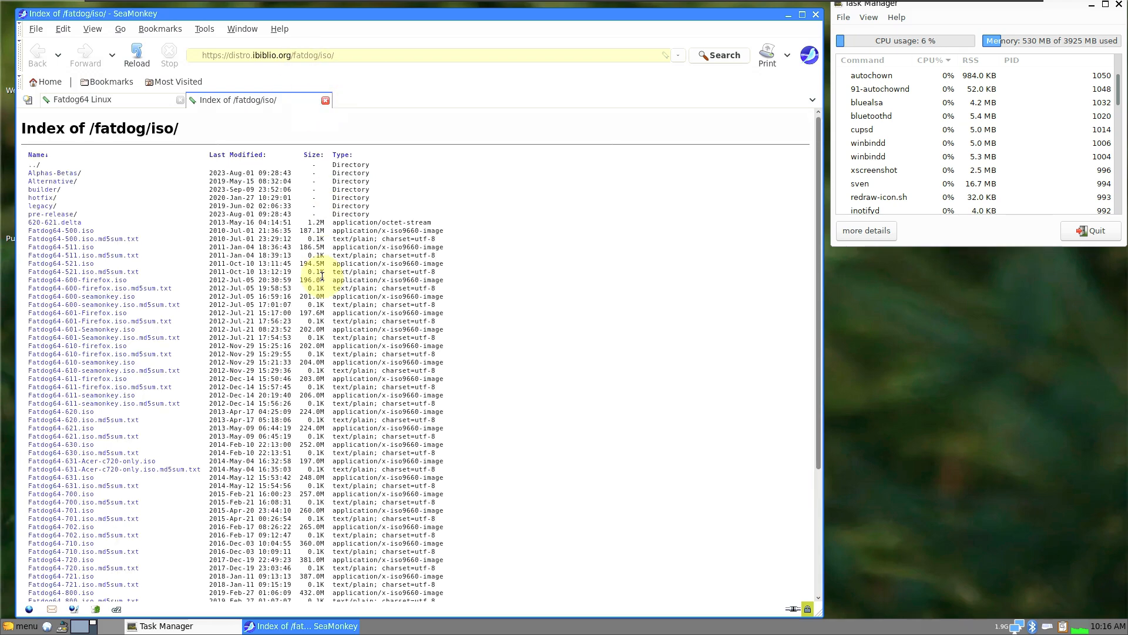
Save Fatdog64-900.iso from the ISO index to the Desktop folder and move the Download Manager window toward the middle of the screen
scroll(333, 289, "down", 5)
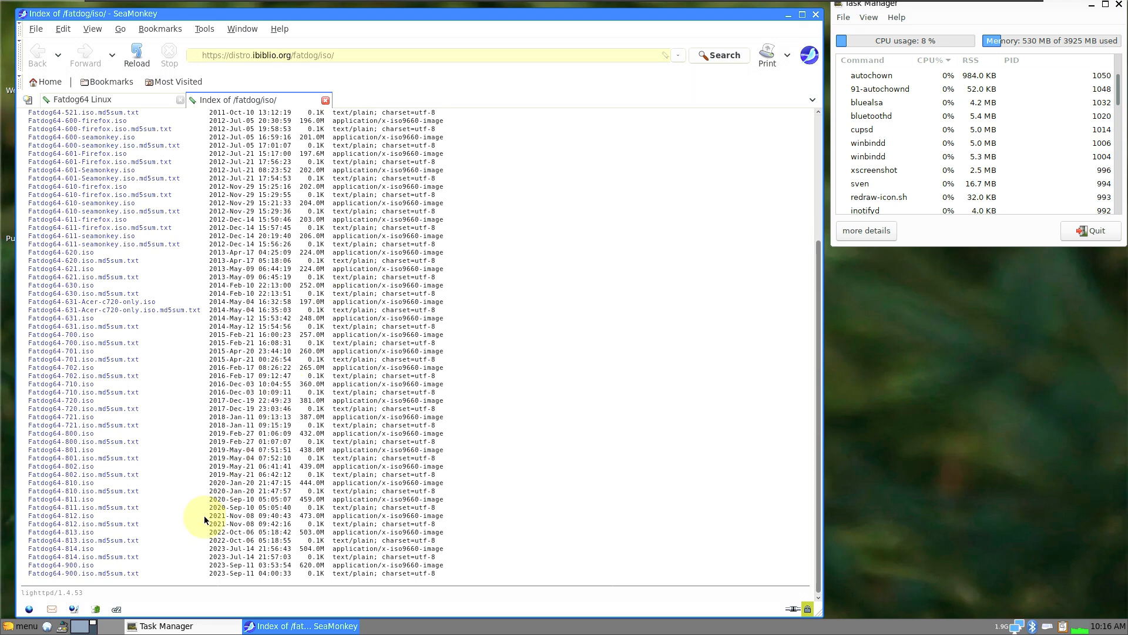
left_click(88, 566)
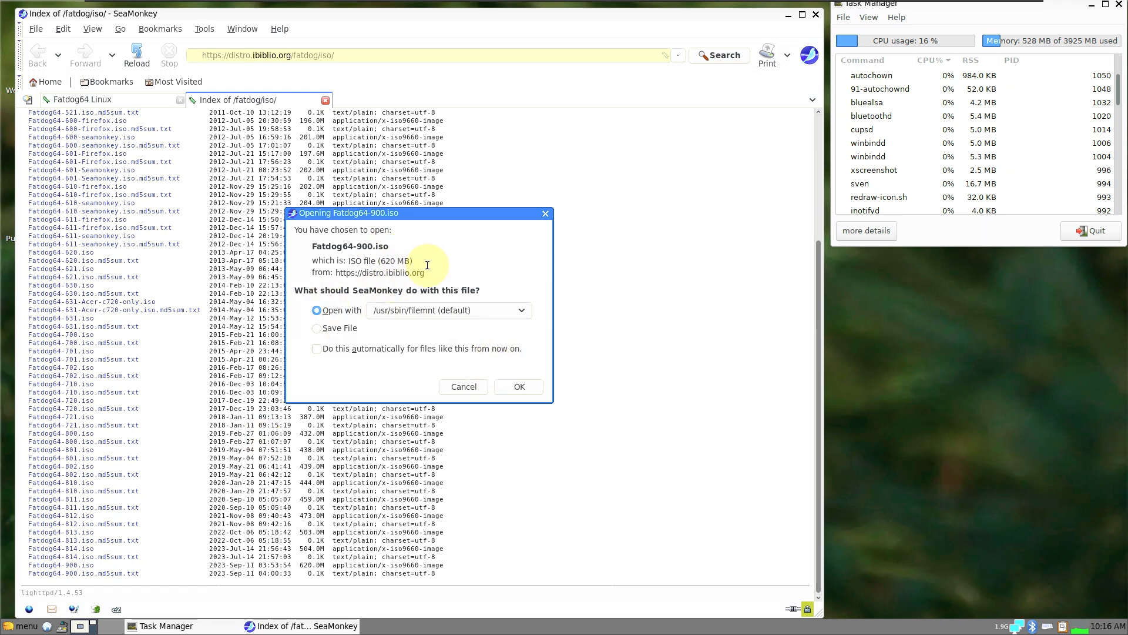
left_click_drag(427, 265, 348, 262)
left_click(339, 333)
left_click(524, 386)
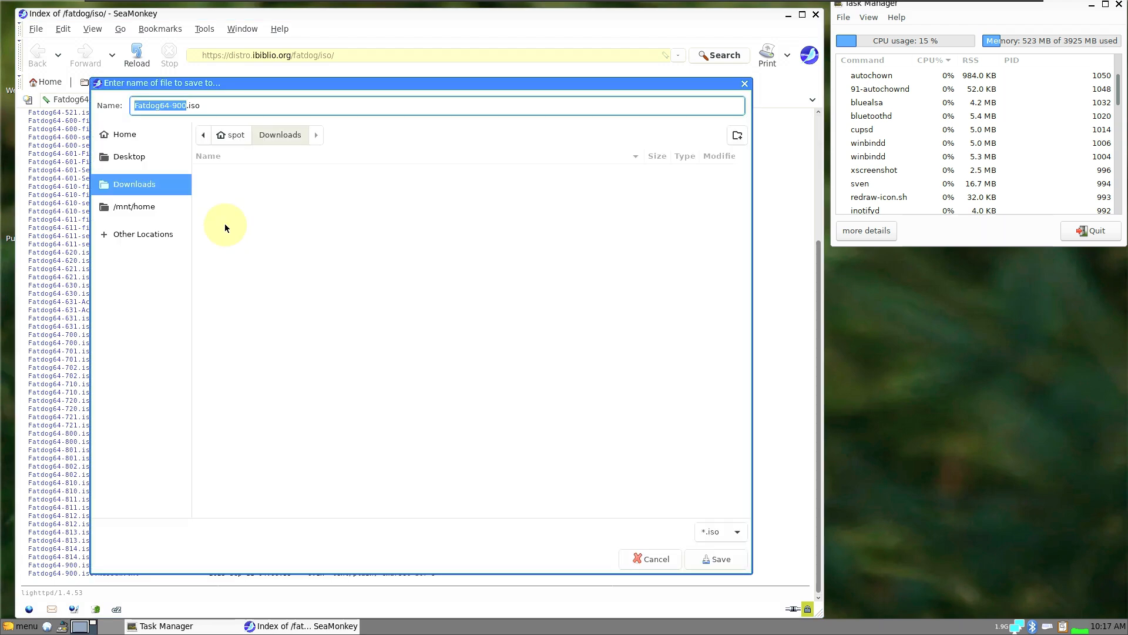
left_click(141, 155)
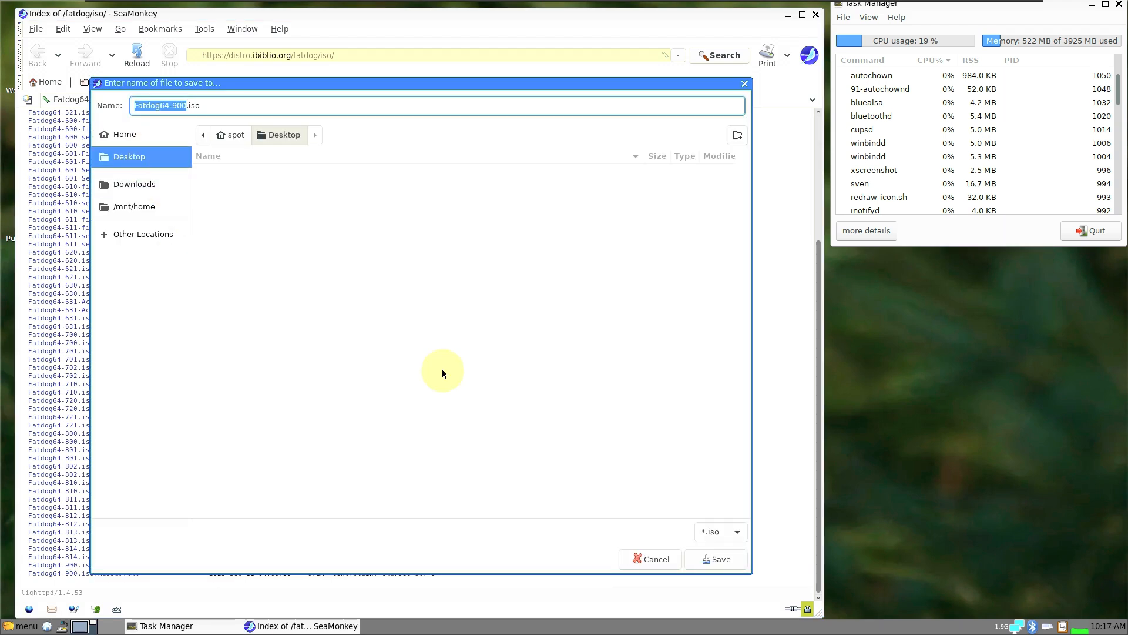
left_click(715, 559)
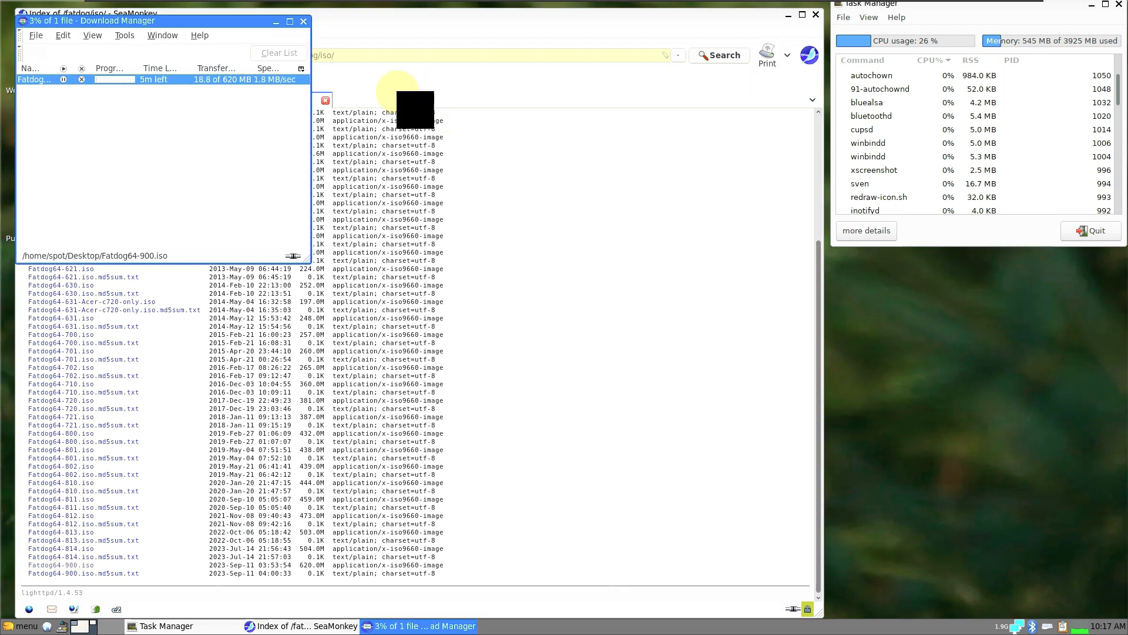
left_click_drag(208, 26, 605, 188)
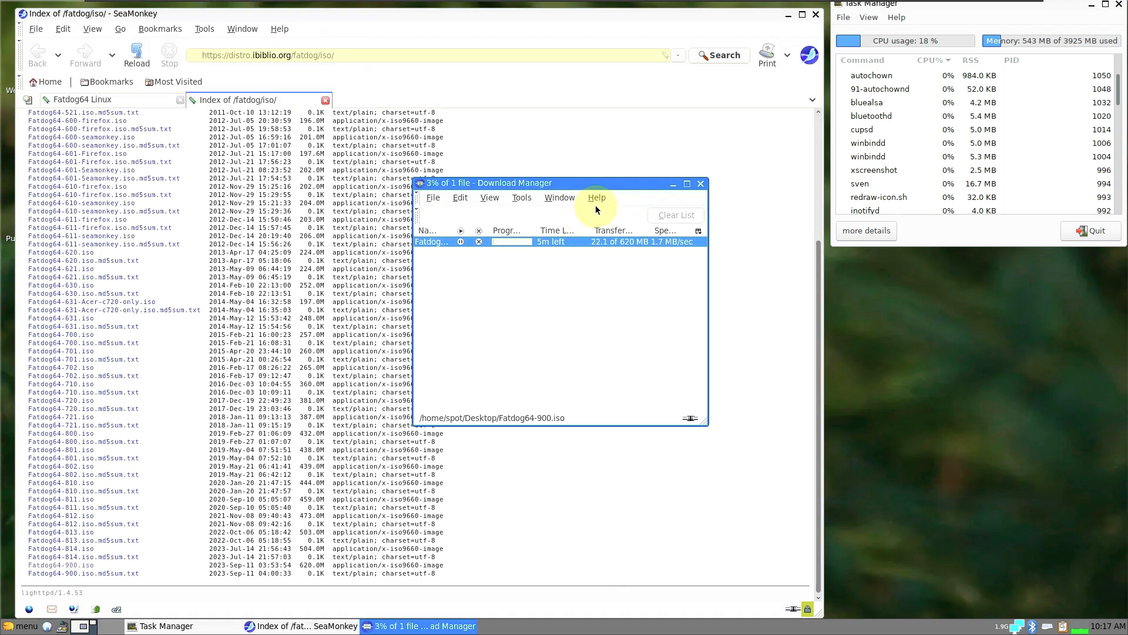
Show the About SeaMonkey page with the browser's version information and close its tab
left_click(597, 199)
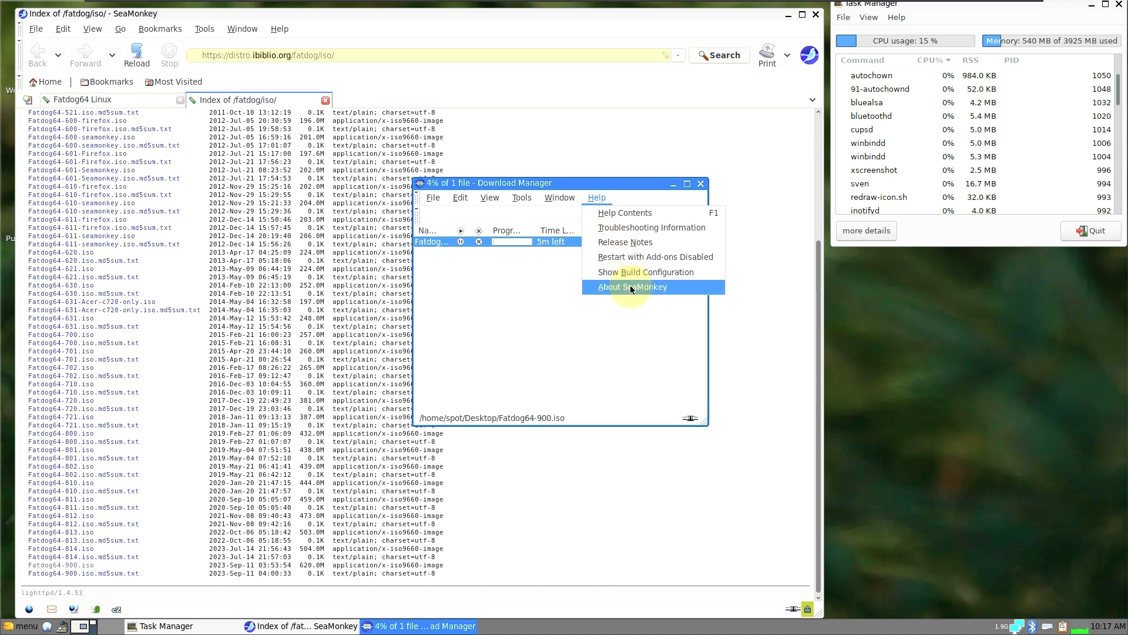
left_click(630, 288)
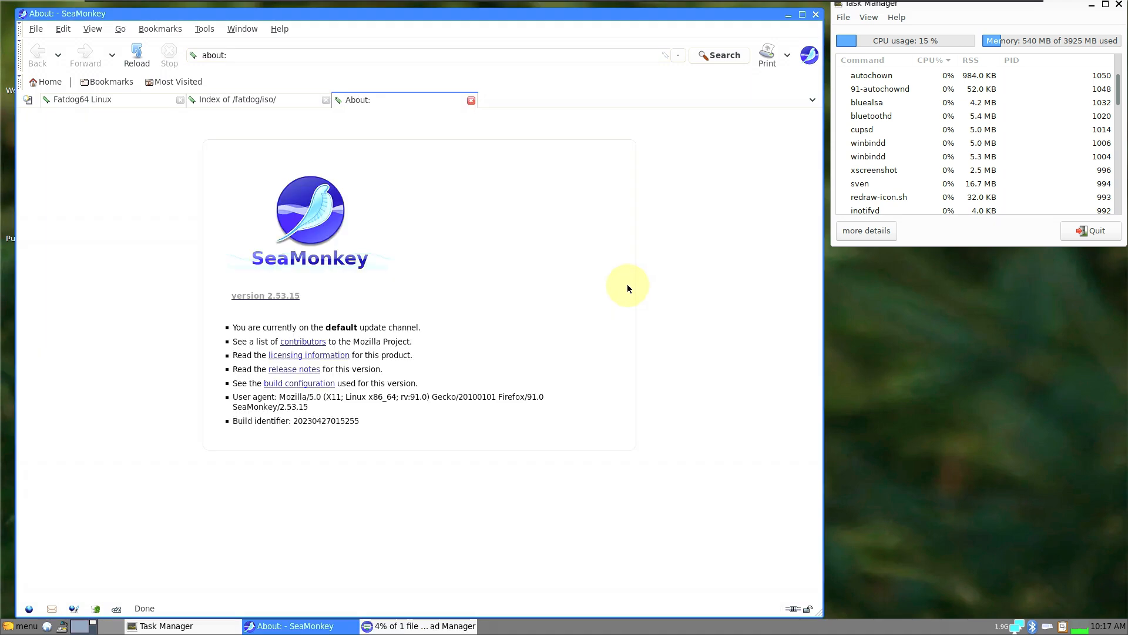
left_click(471, 101)
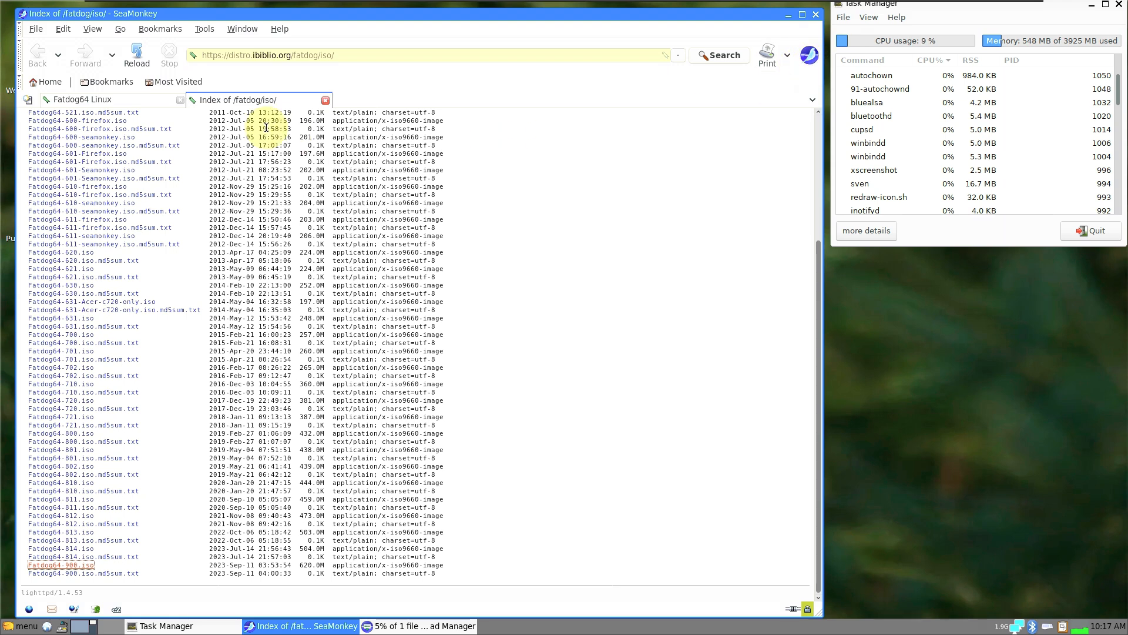
Check the ISO download's progress, close the Download Manager and close SeaMonkey without saving the tabs
left_click(432, 626)
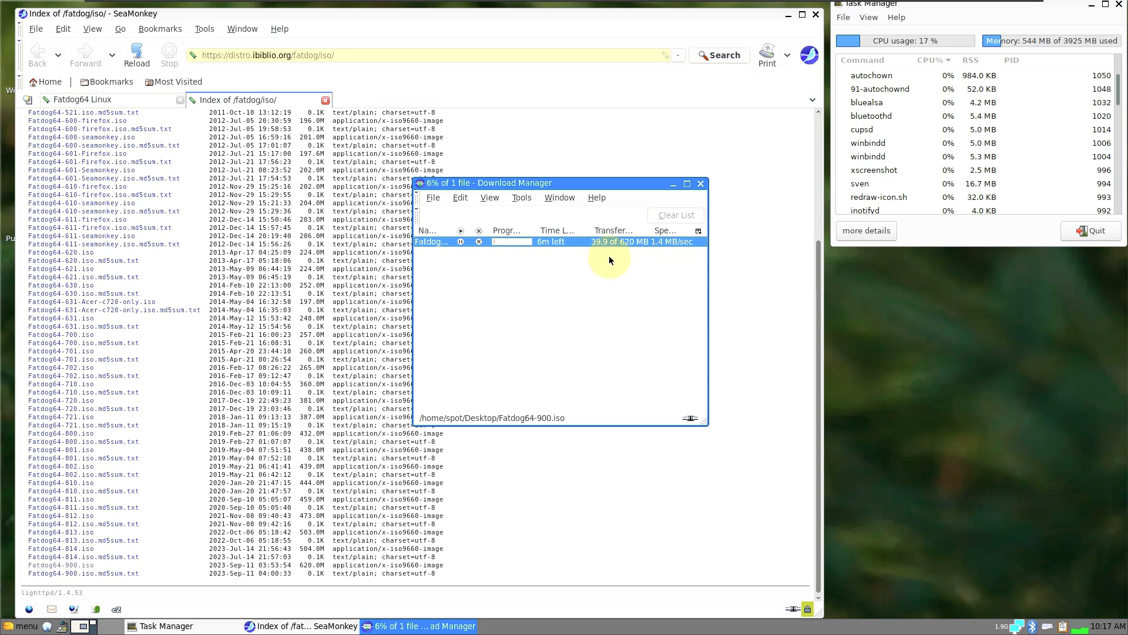
left_click(699, 185)
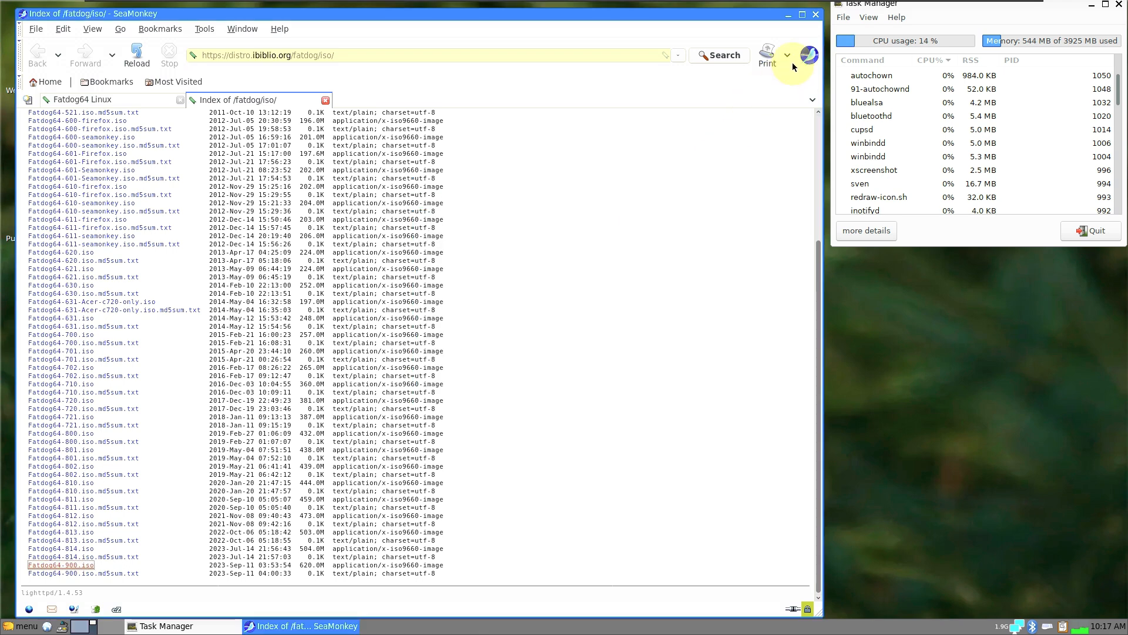
left_click(816, 18)
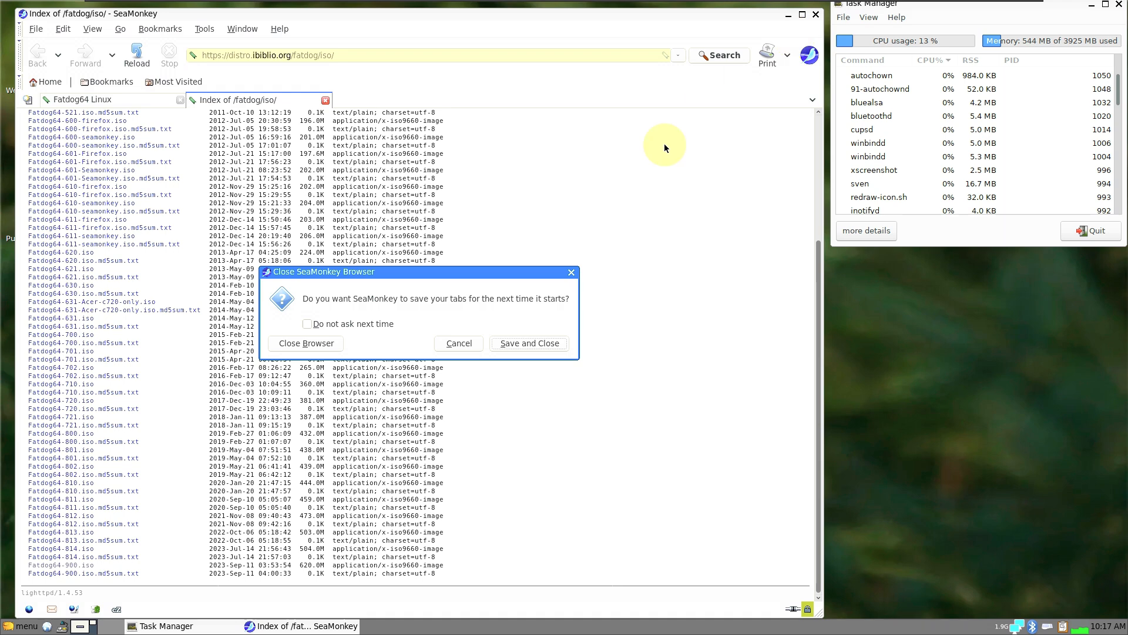
left_click(336, 342)
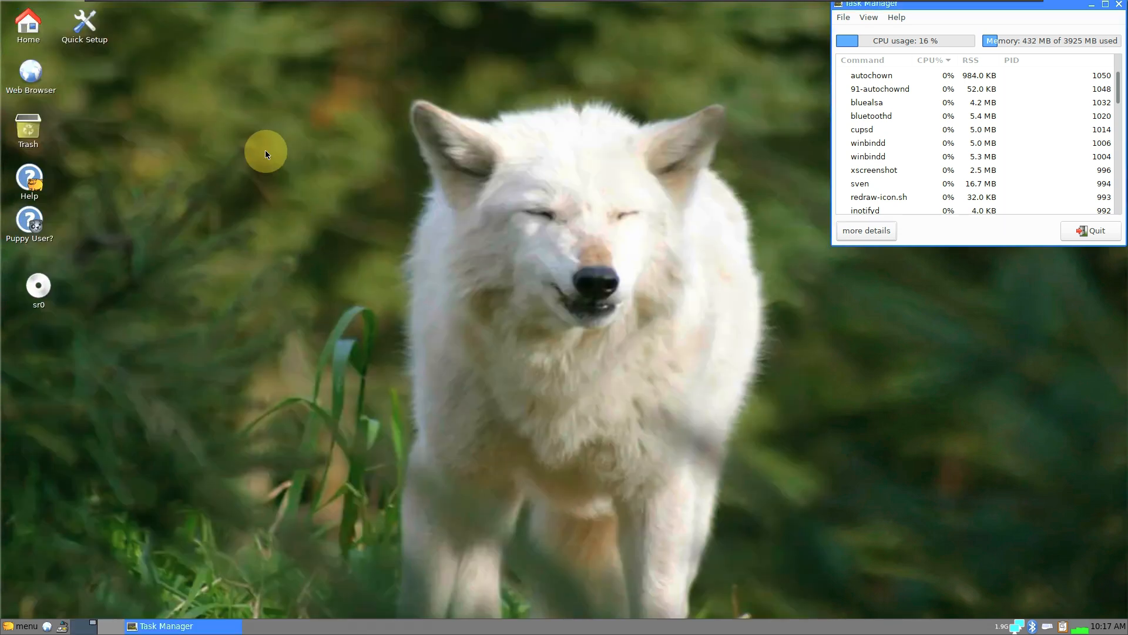
View the options available for the Quick Setup desktop shortcut and dismiss them
right_click(83, 29)
left_click(222, 136)
right_click(93, 35)
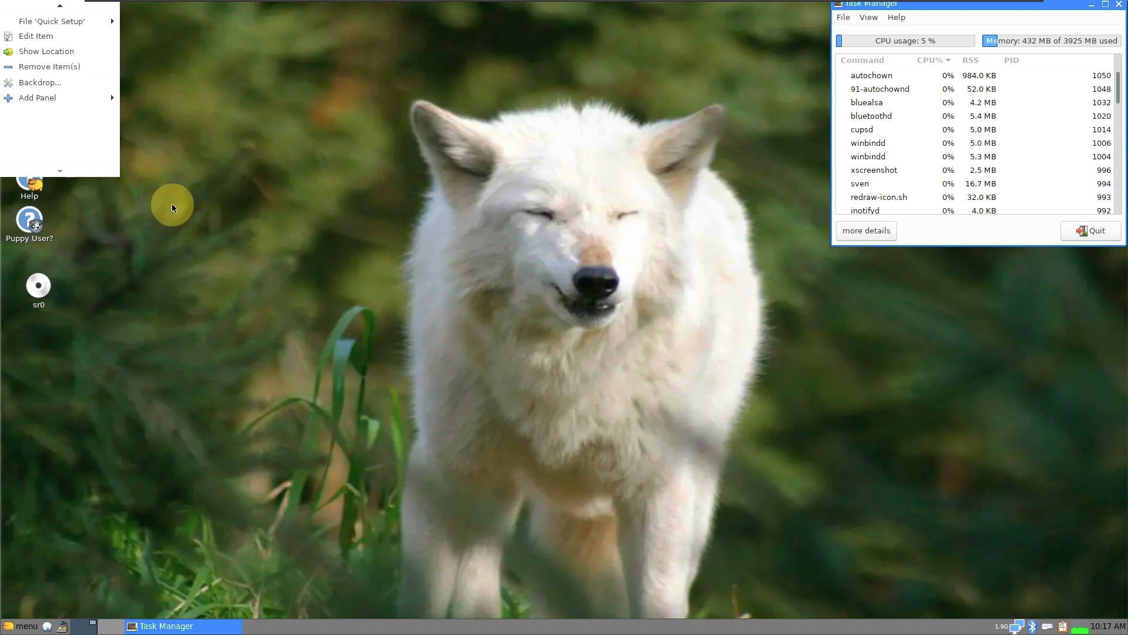
left_click(199, 220)
Apply the 23Smokey theme with the LxQt-Panel Theme Switcher from the Fatdog64 Control Menu and close the switcher
right_click(272, 187)
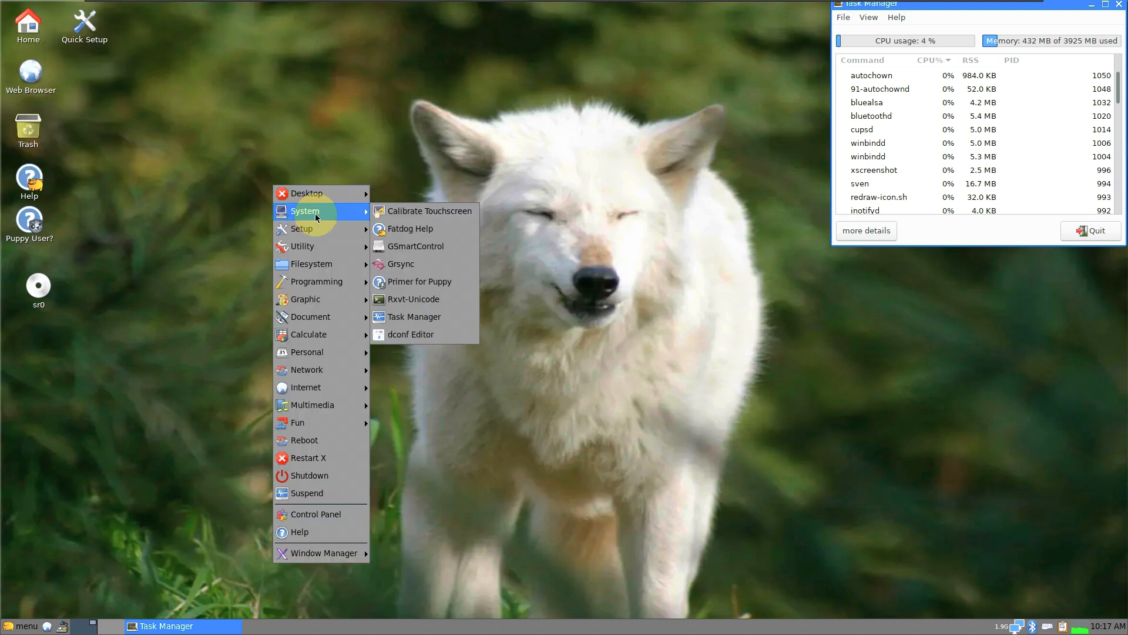
mouse_move(347, 210)
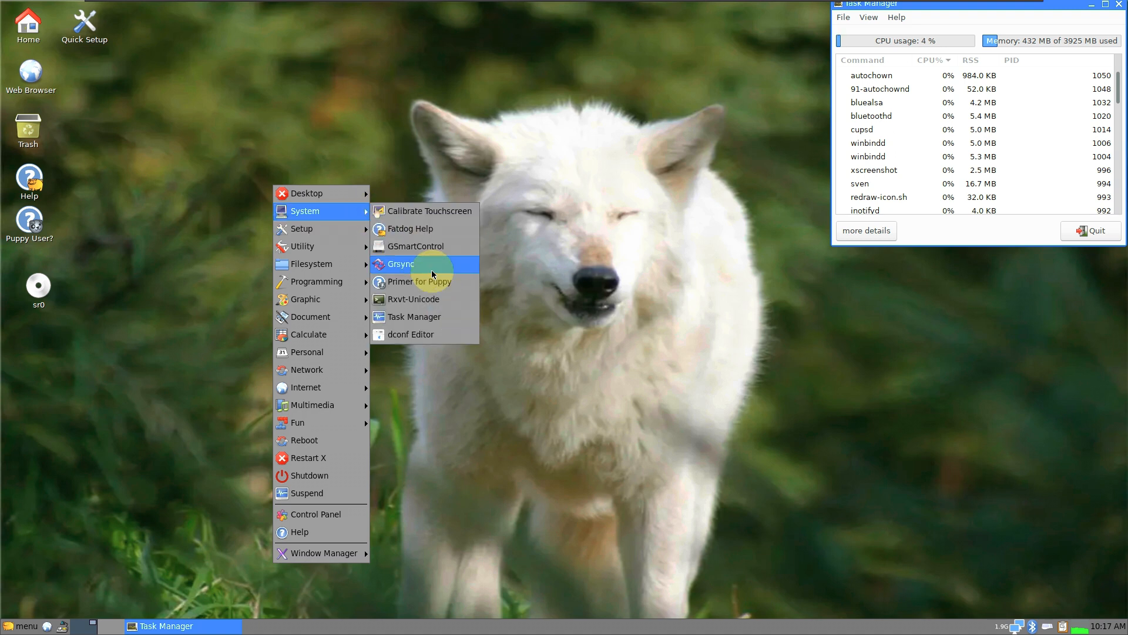
mouse_move(329, 228)
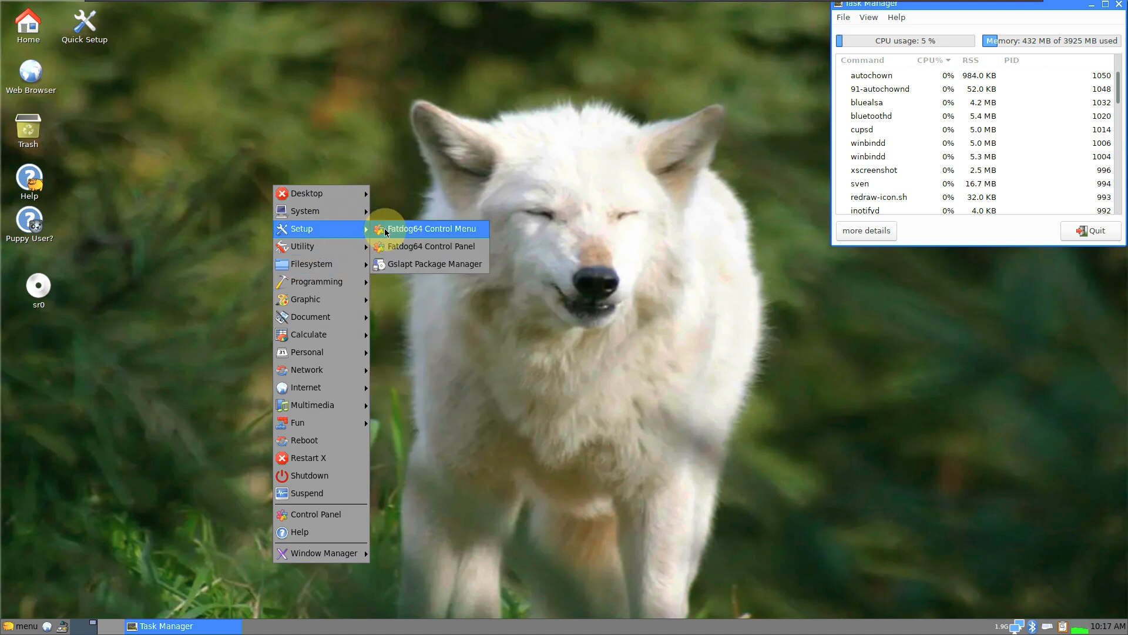
left_click(407, 231)
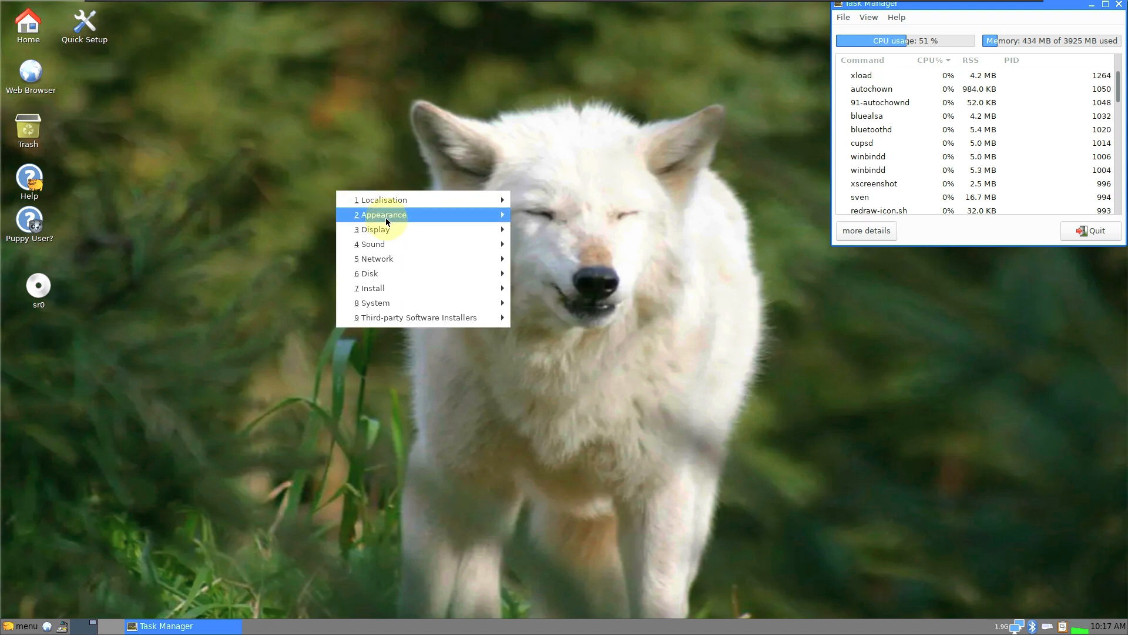
mouse_move(389, 199)
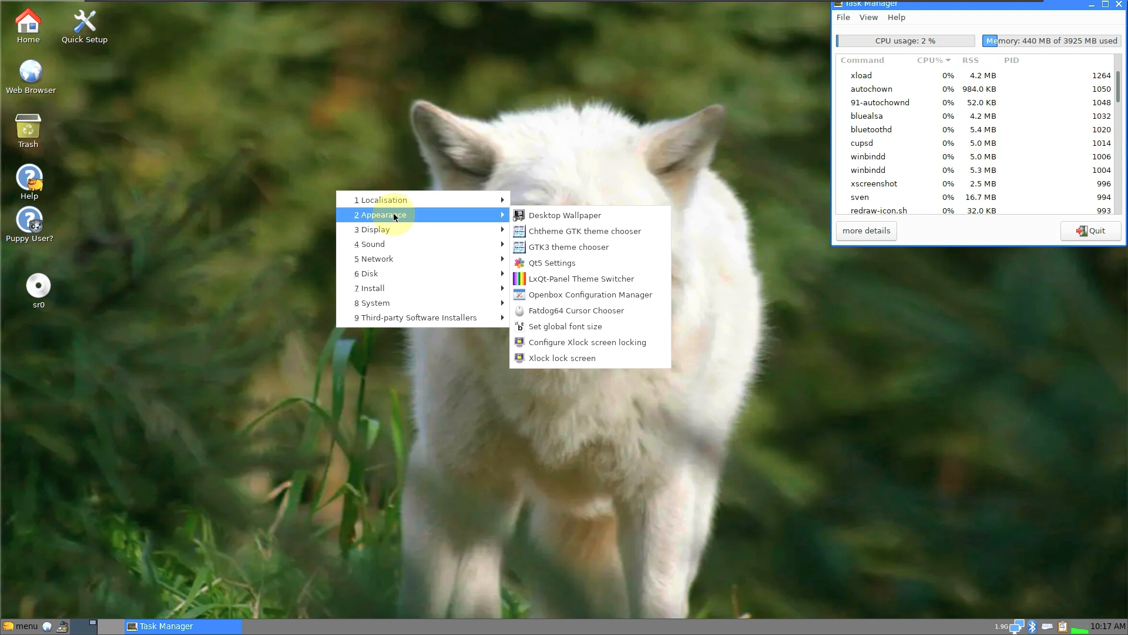
left_click(606, 274)
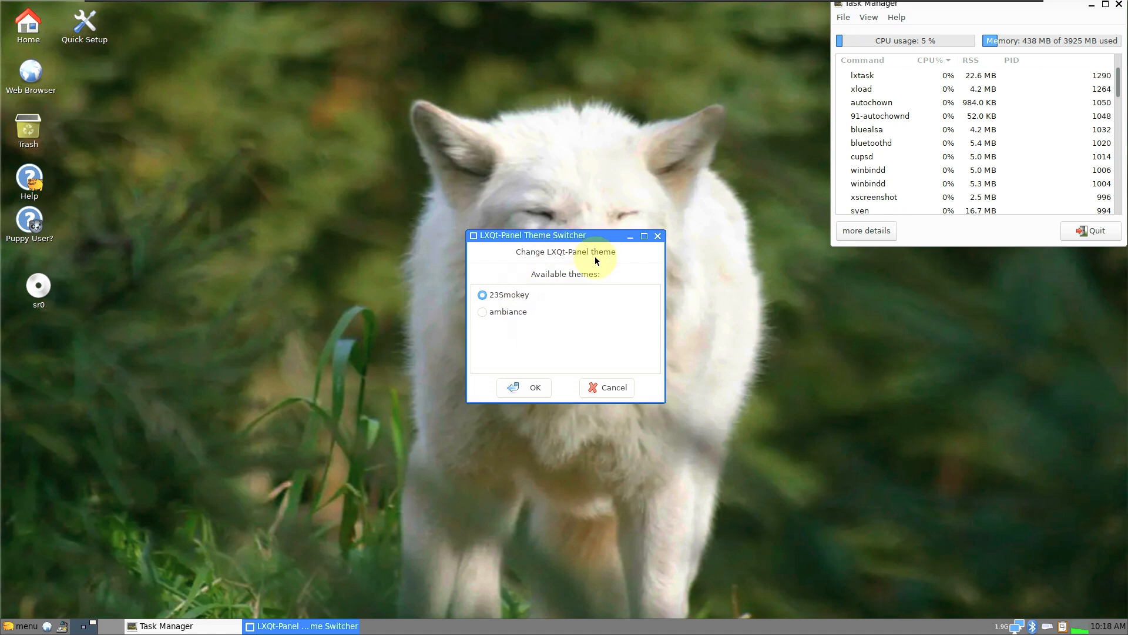
left_click(516, 387)
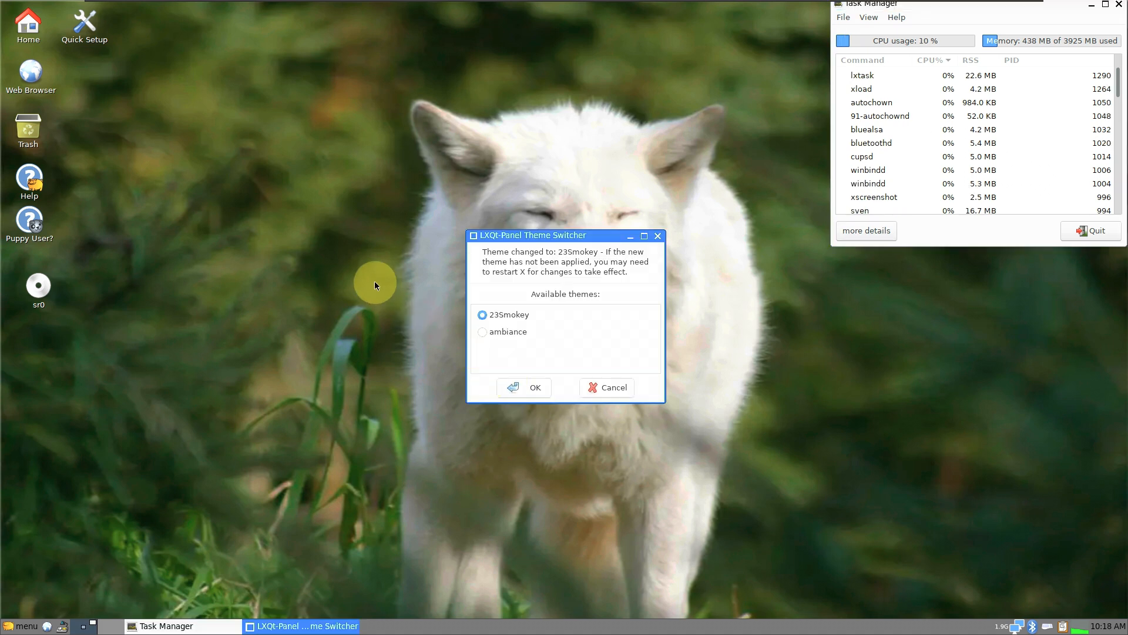
left_click(591, 383)
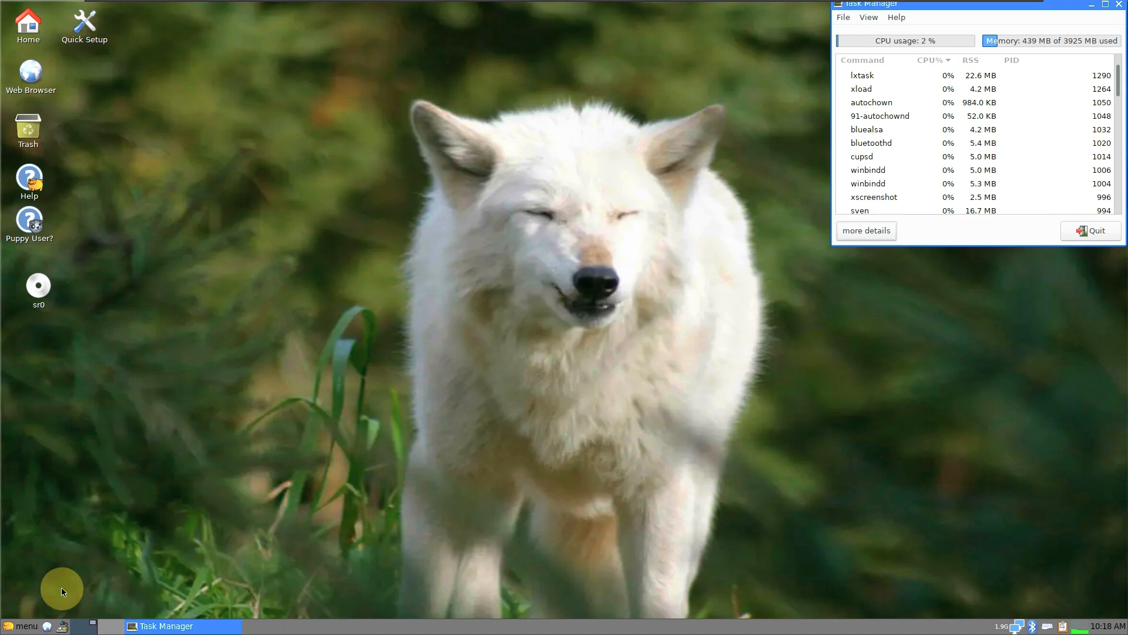
Review the Fatdog64 Control Menu's Appearance, Sound and System tools, and launch the Fatdog64 installer for BIOS-based systems
left_click(29, 624)
mouse_move(77, 247)
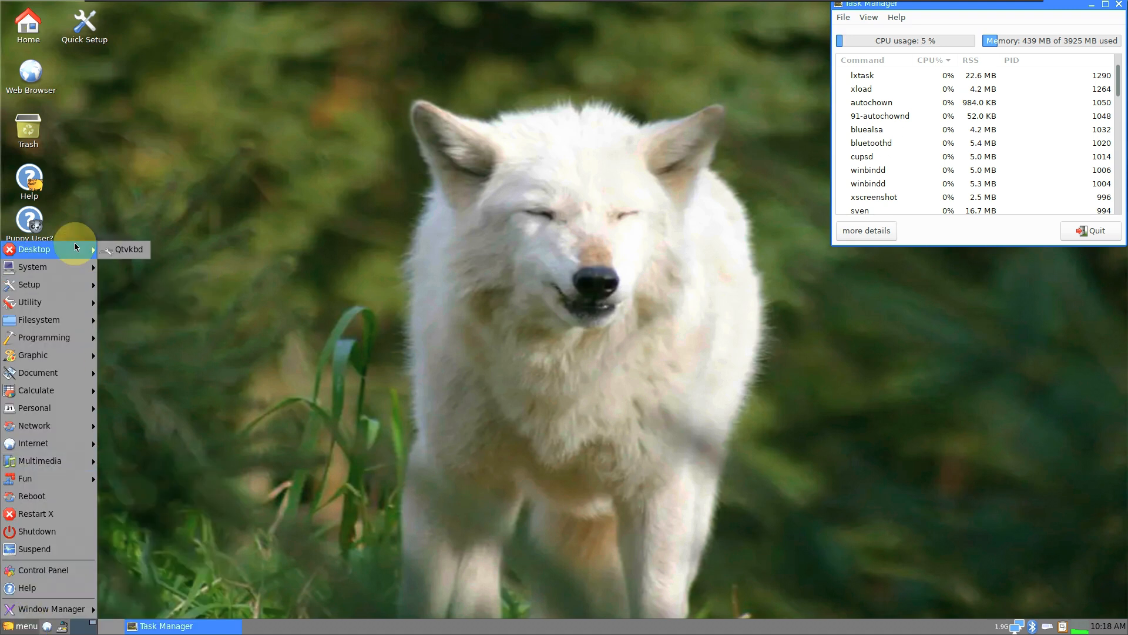
mouse_move(59, 286)
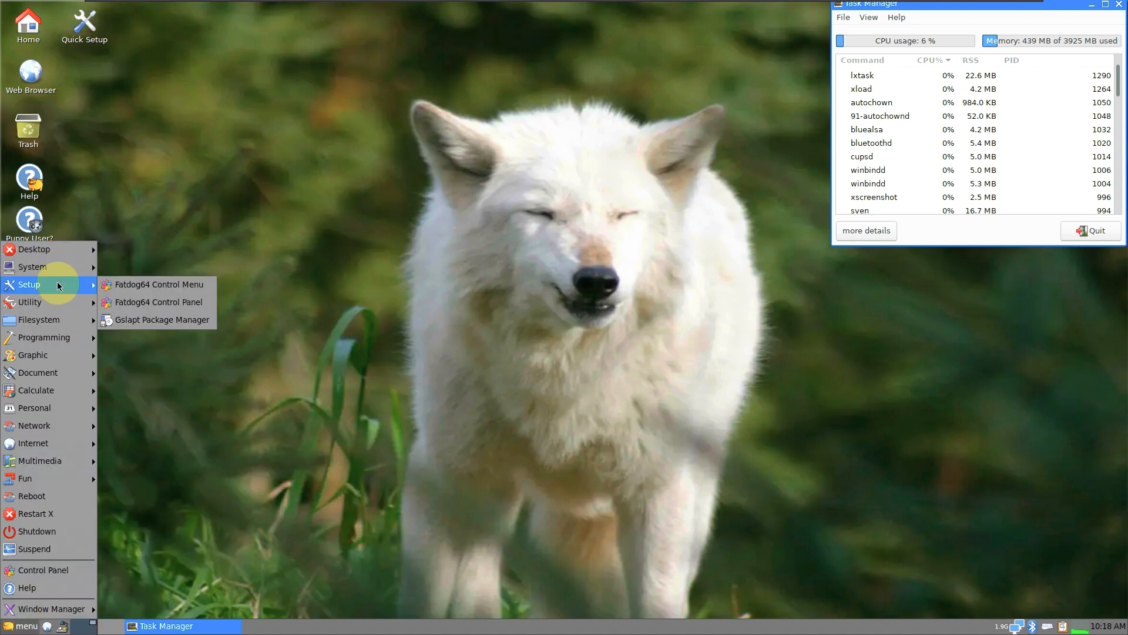
left_click(132, 283)
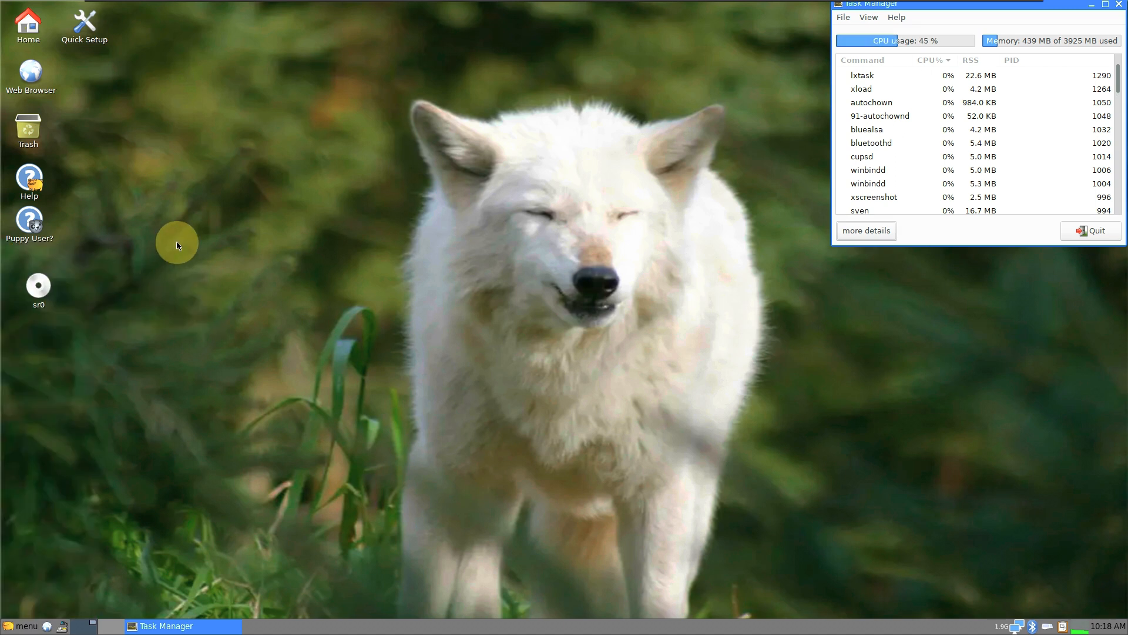
mouse_move(233, 269)
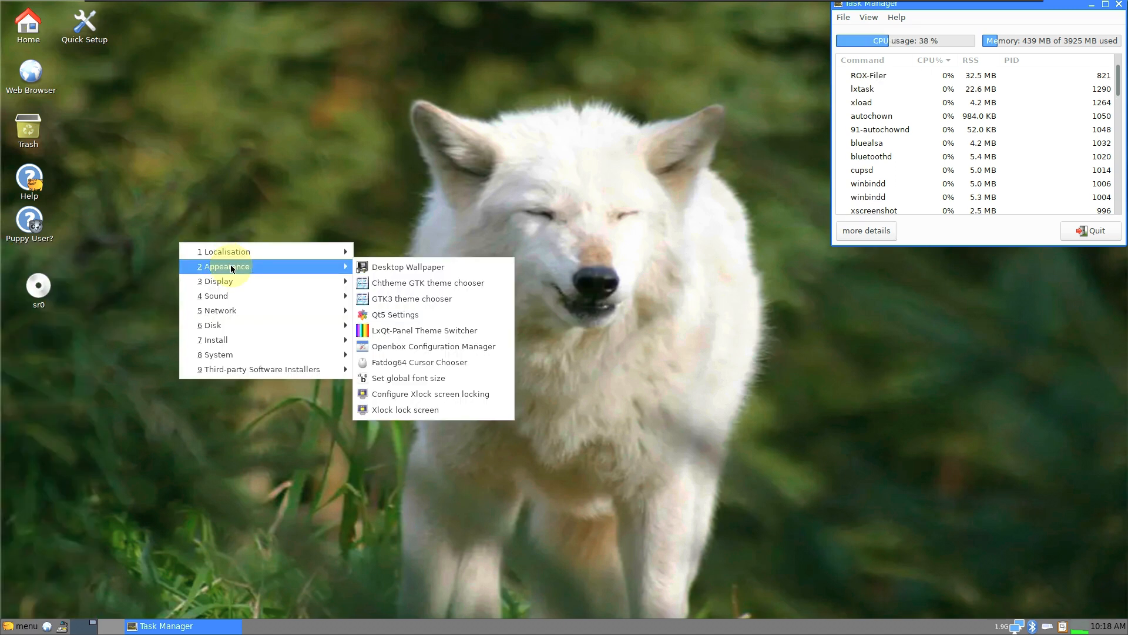
mouse_move(239, 288)
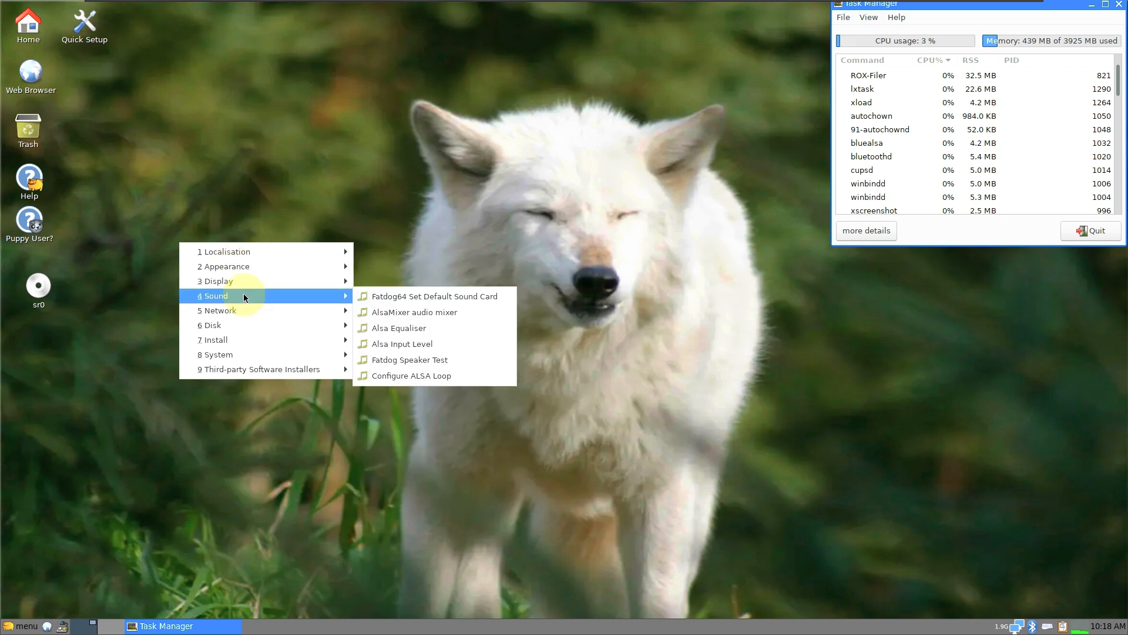
mouse_move(256, 313)
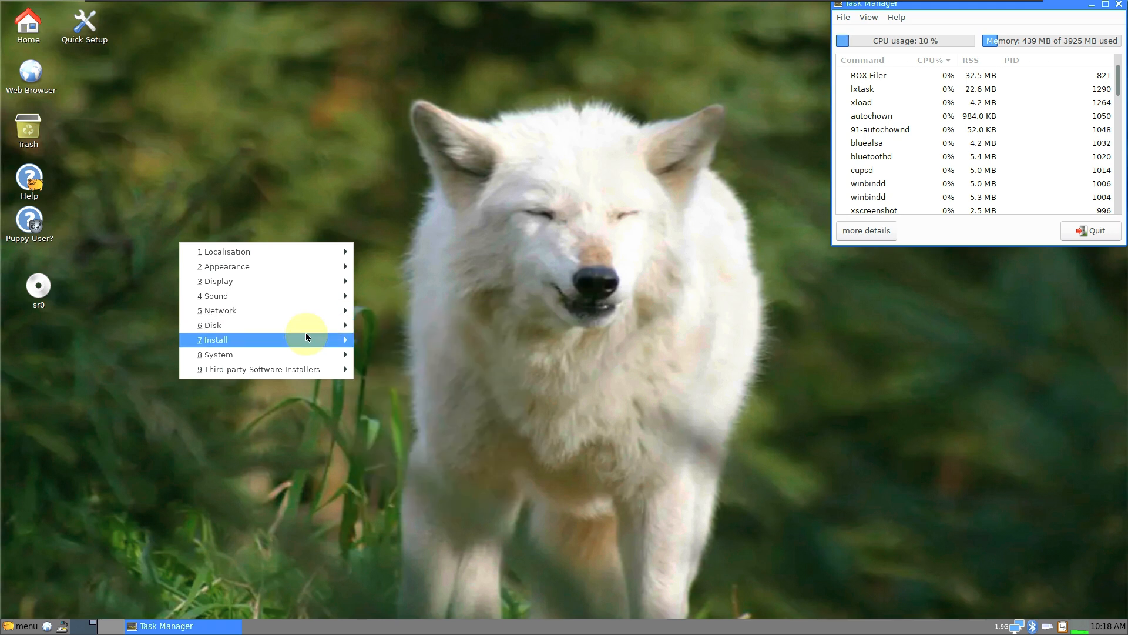
mouse_move(305, 325)
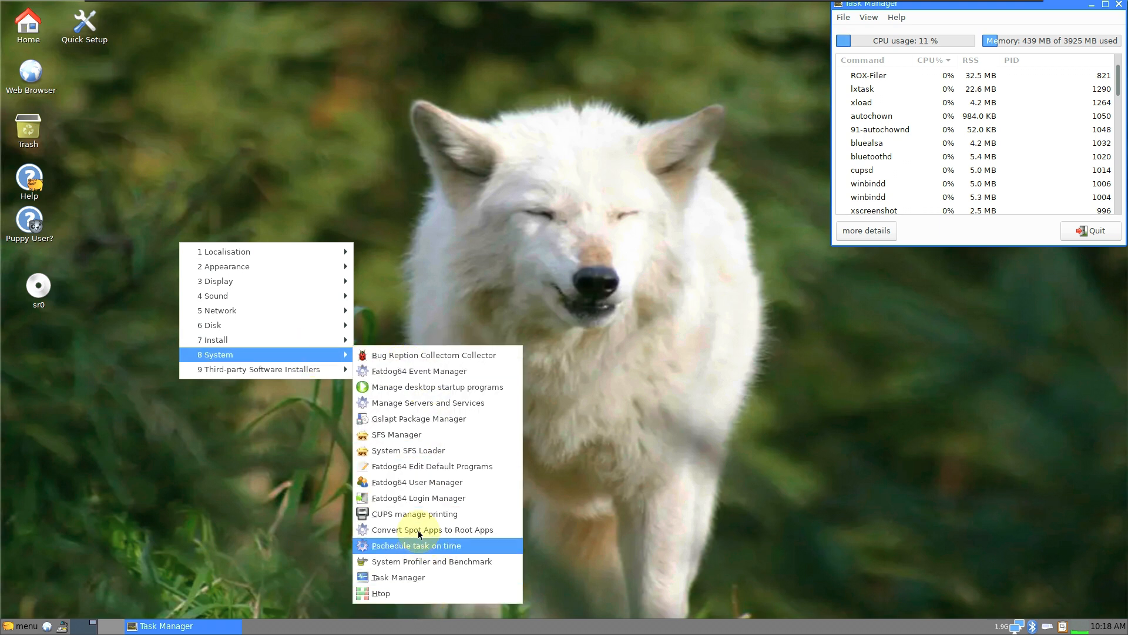
mouse_move(326, 367)
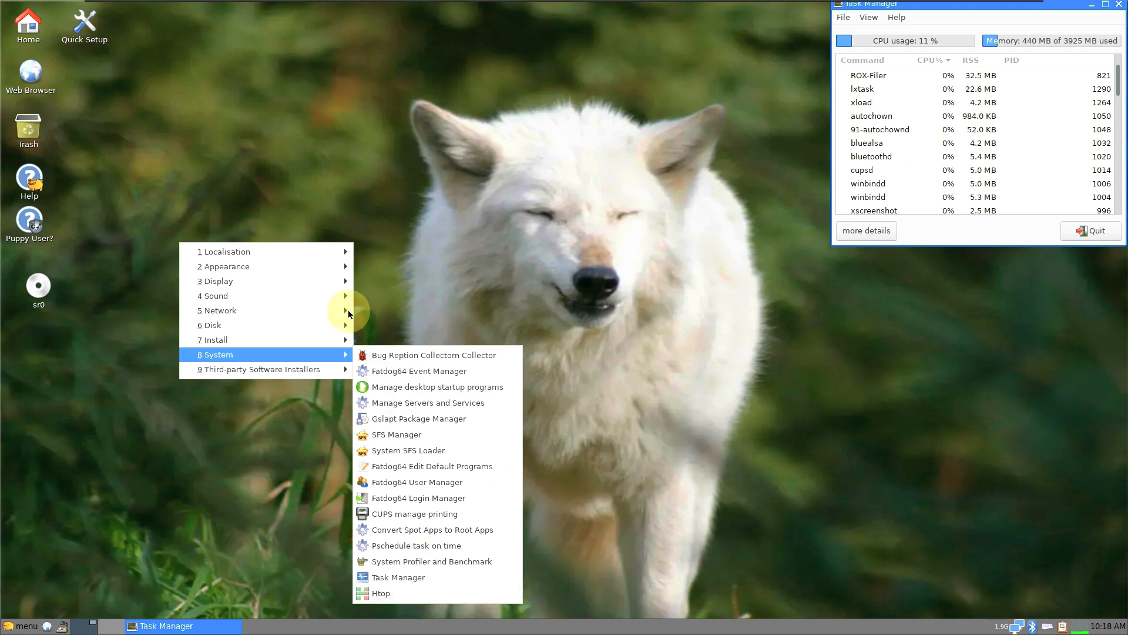
mouse_move(278, 339)
left_click(422, 346)
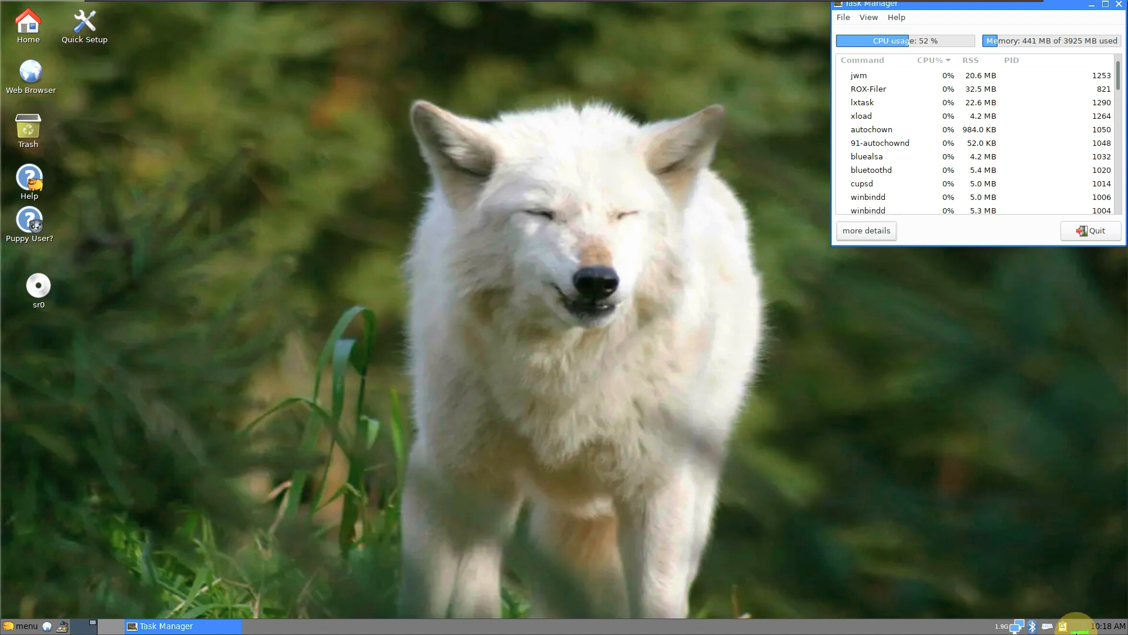
Show the clock's full date and view the About information of the glipper-lite clipboard manager, closing it when done
mouse_move(1105, 628)
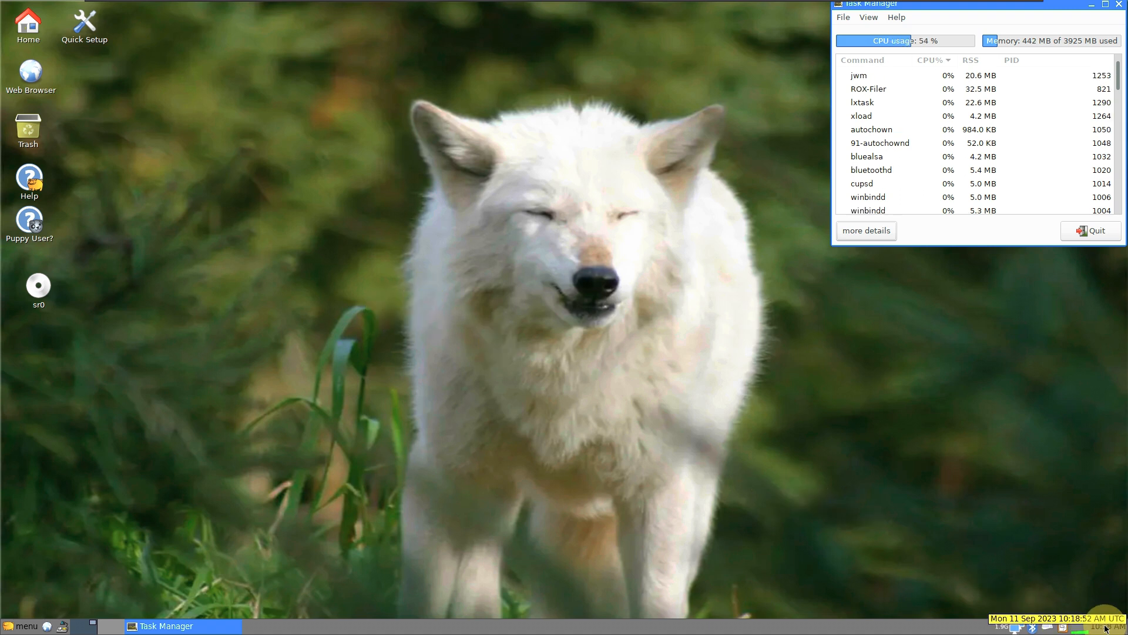
right_click(1063, 627)
left_click(1033, 604)
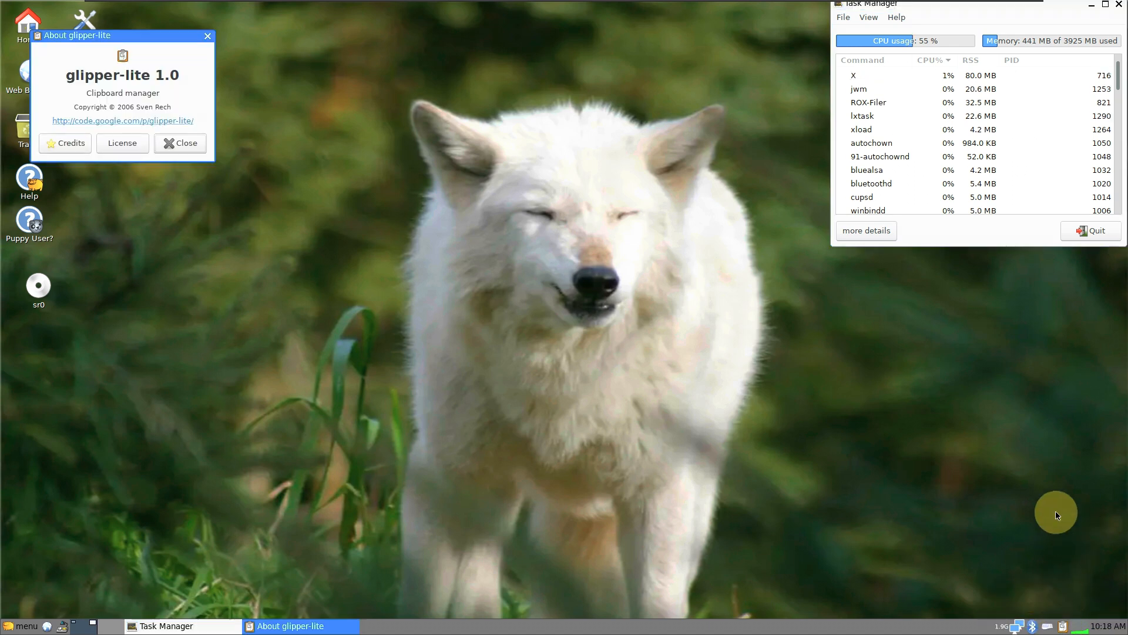
left_click(194, 141)
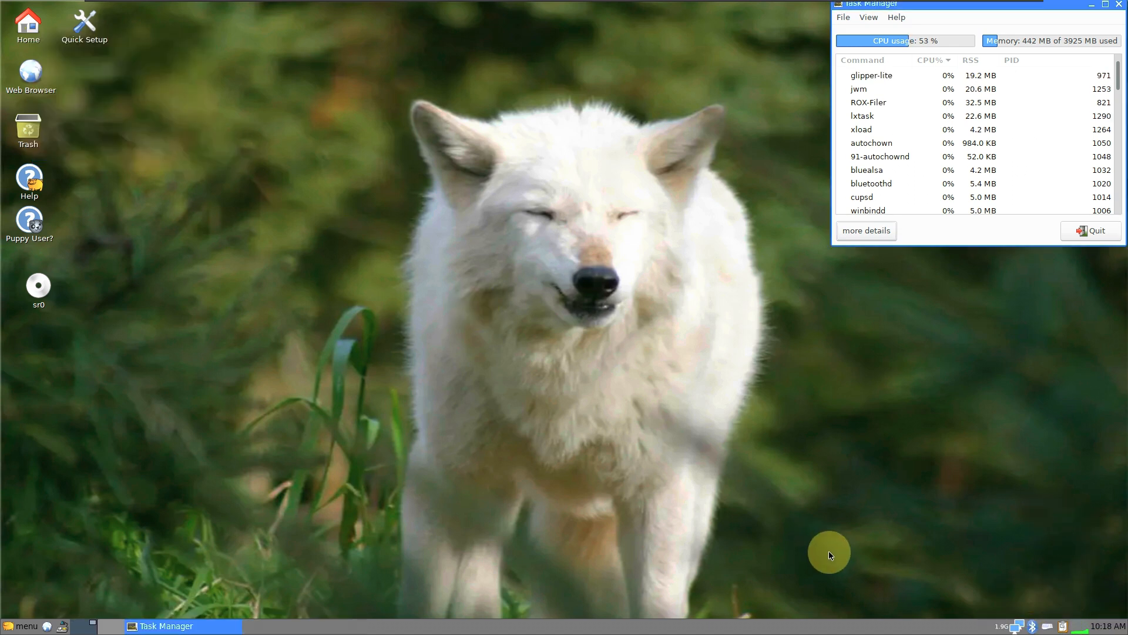
View the Simple Bluetooth Manager's actions, cancel it and open the Network Tool
right_click(1050, 628)
left_click(1000, 546)
right_click(1033, 628)
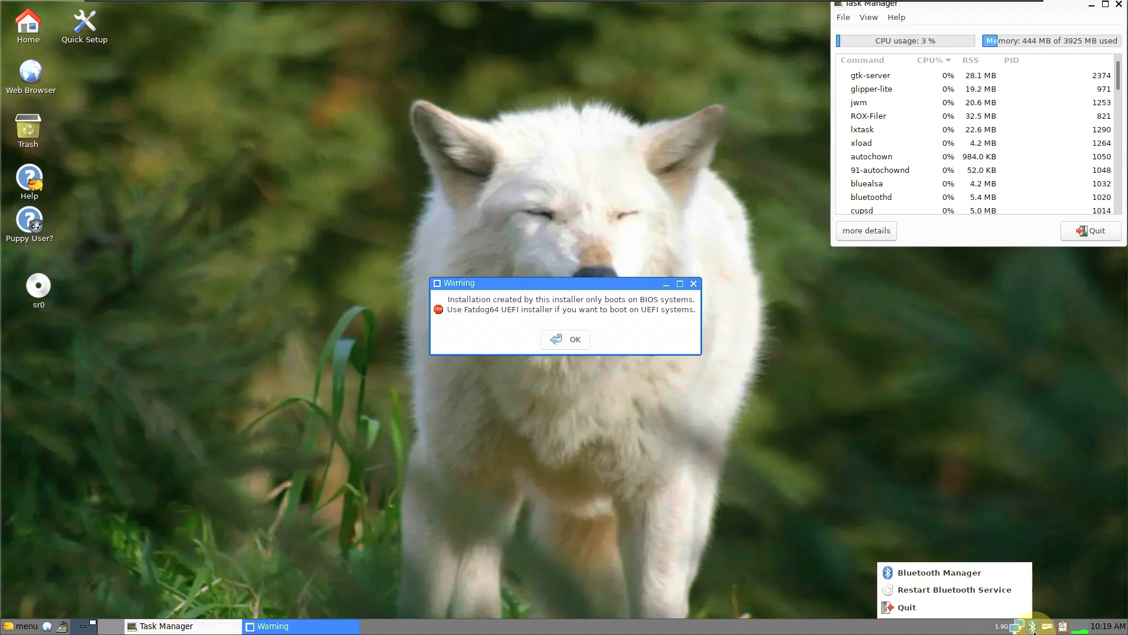
left_click(982, 577)
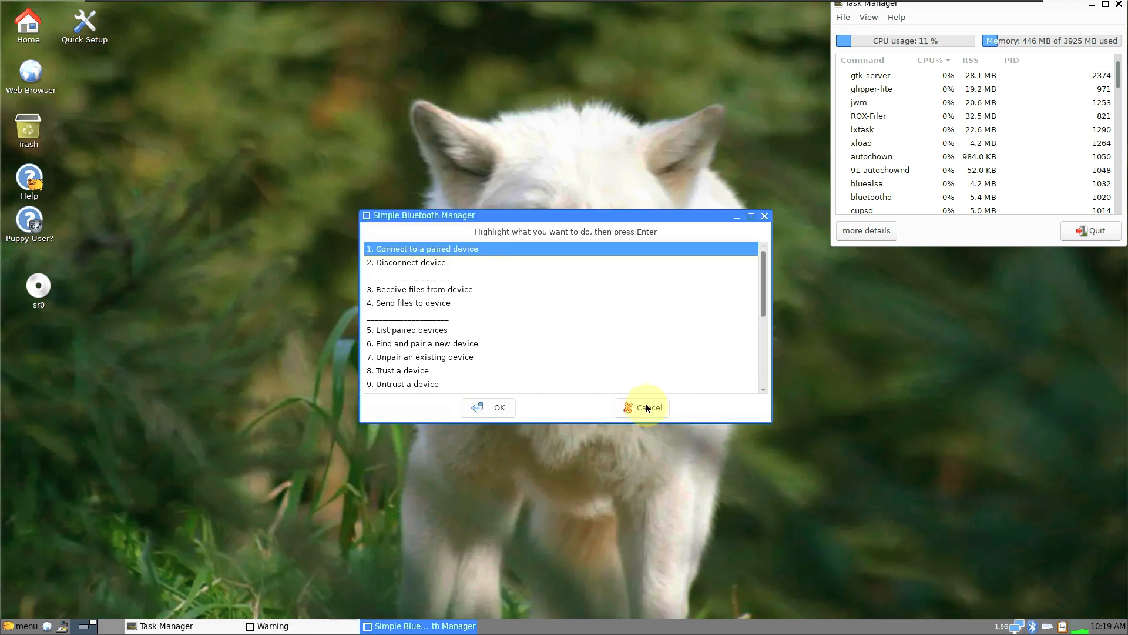
left_click(646, 407)
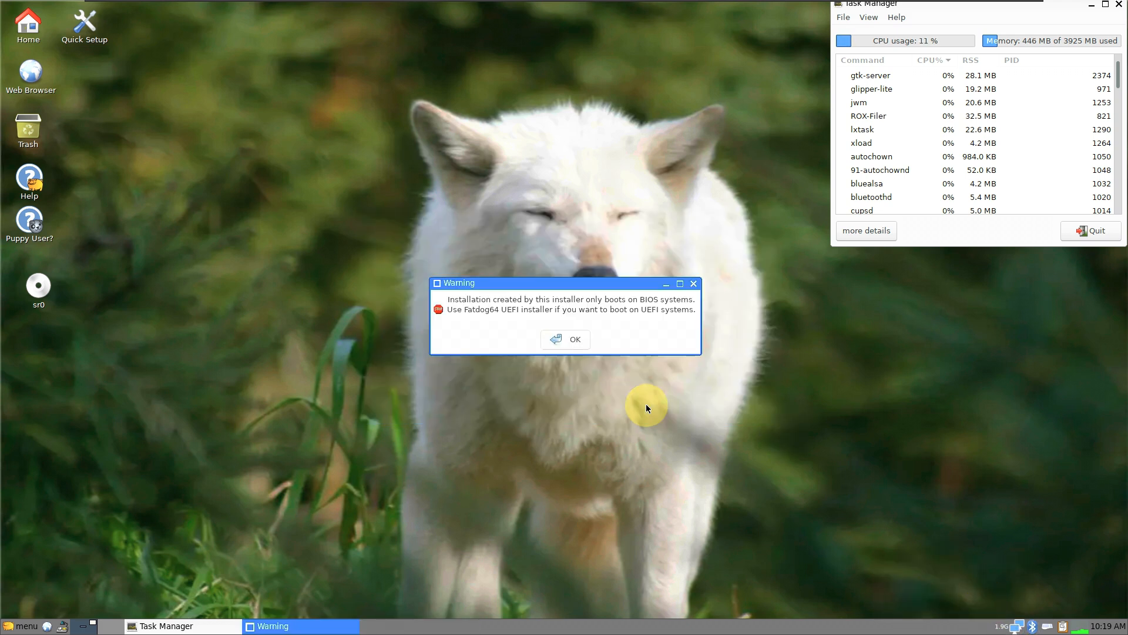
left_click(1018, 626)
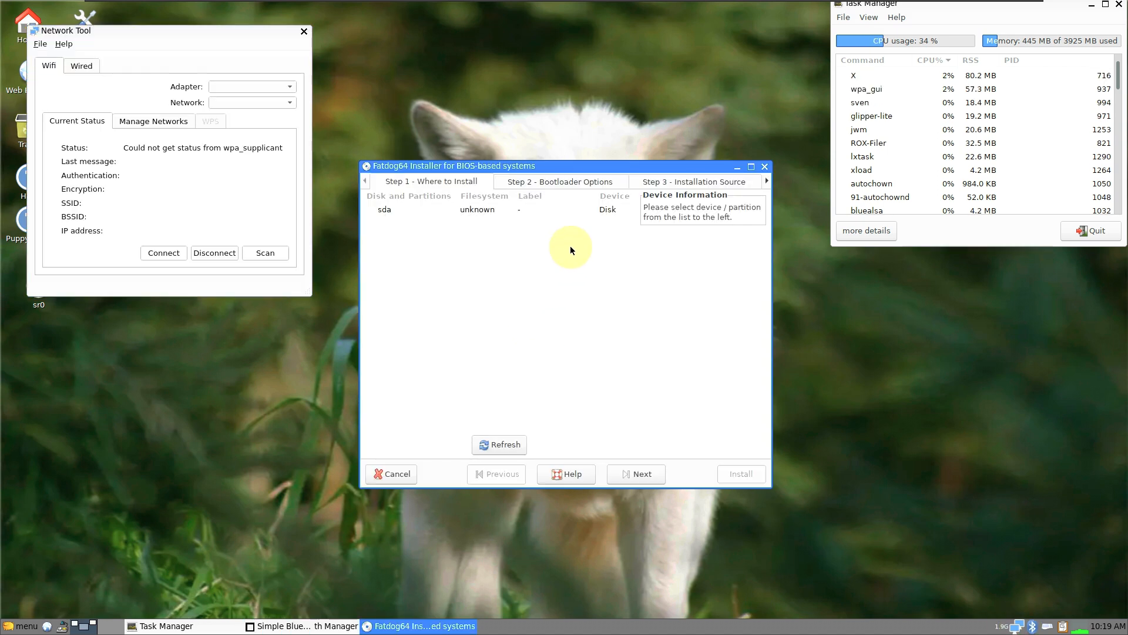
Look through the BIOS installer's Bootloader Options and Installation Source steps and return to Where to Install
left_click(569, 181)
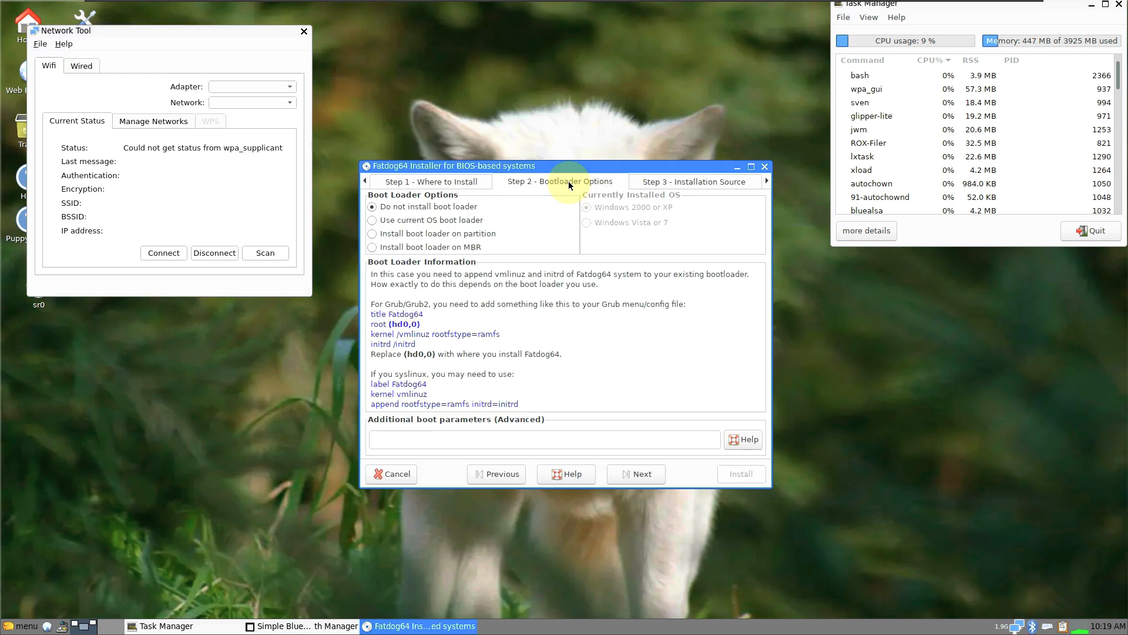
left_click(678, 184)
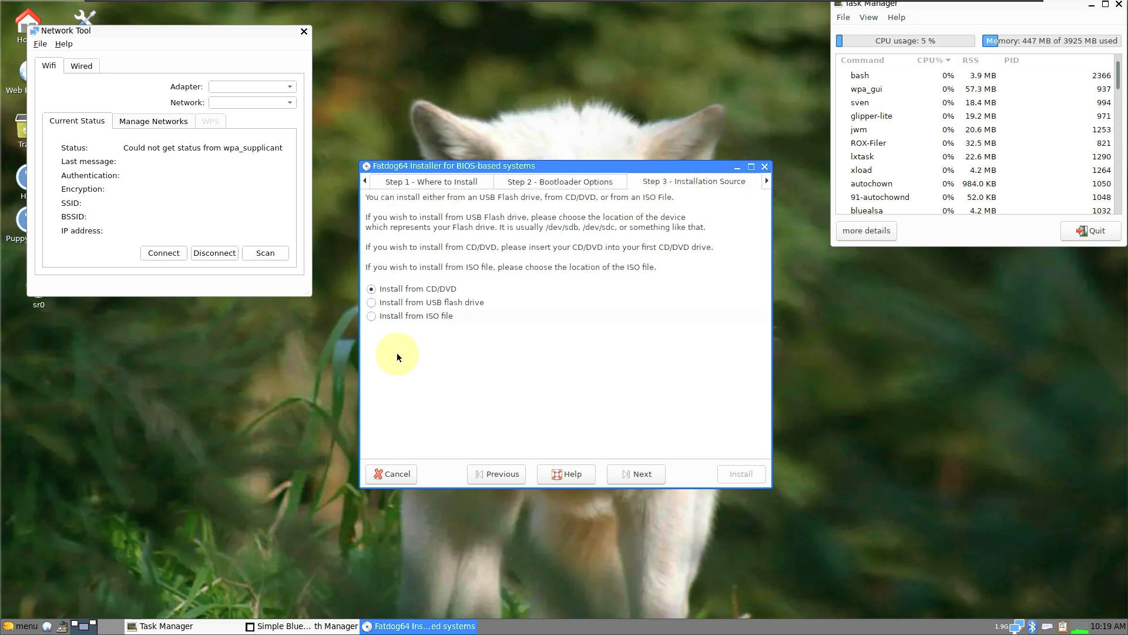
left_click(418, 176)
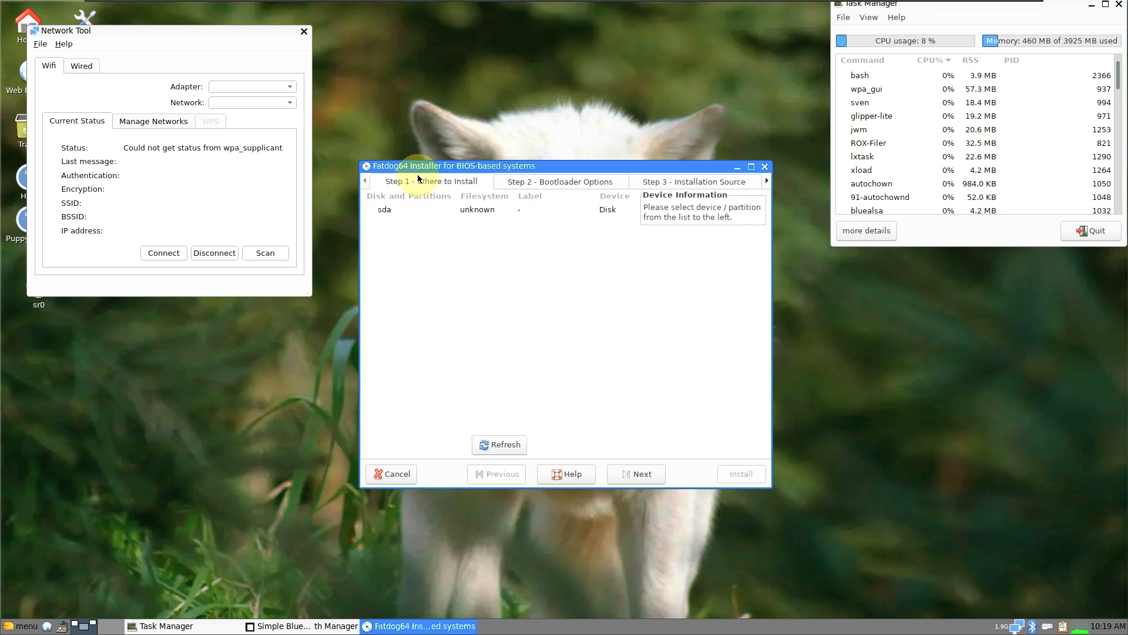
Close the BIOS installer, view the Network Tool's Wired connection and About information, and close the tool
left_click(760, 167)
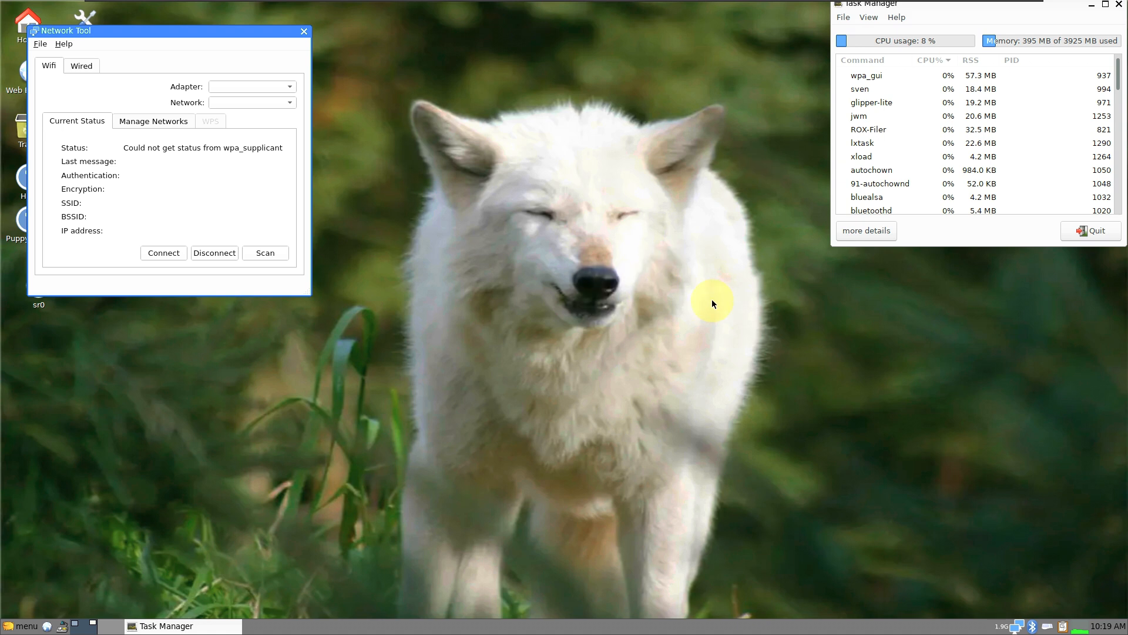
left_click(90, 66)
left_click(65, 44)
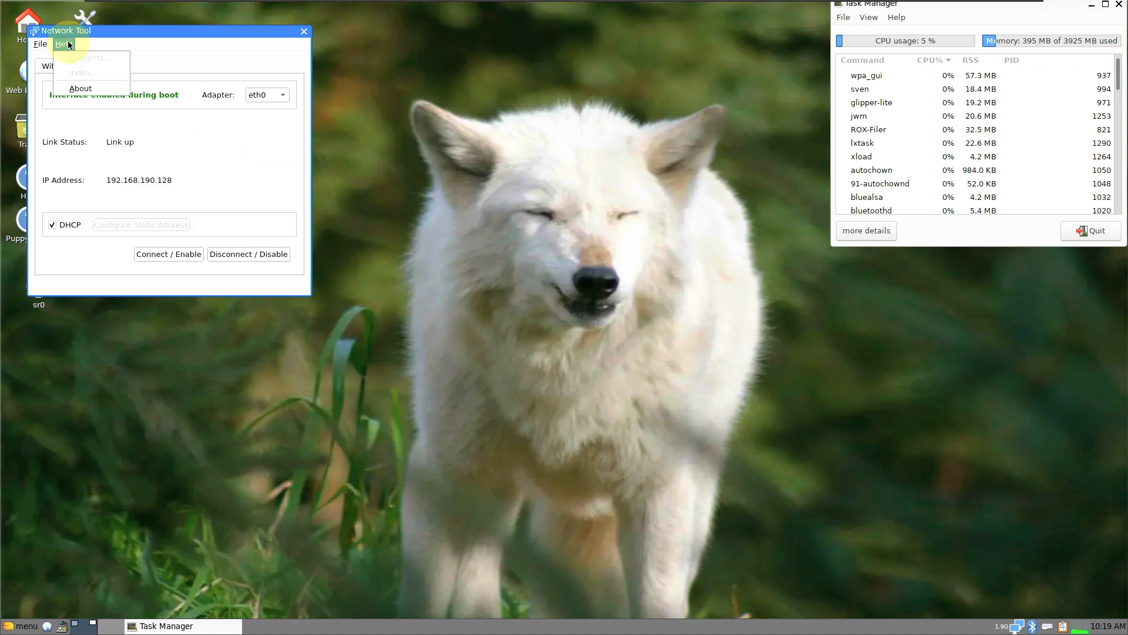
left_click(80, 89)
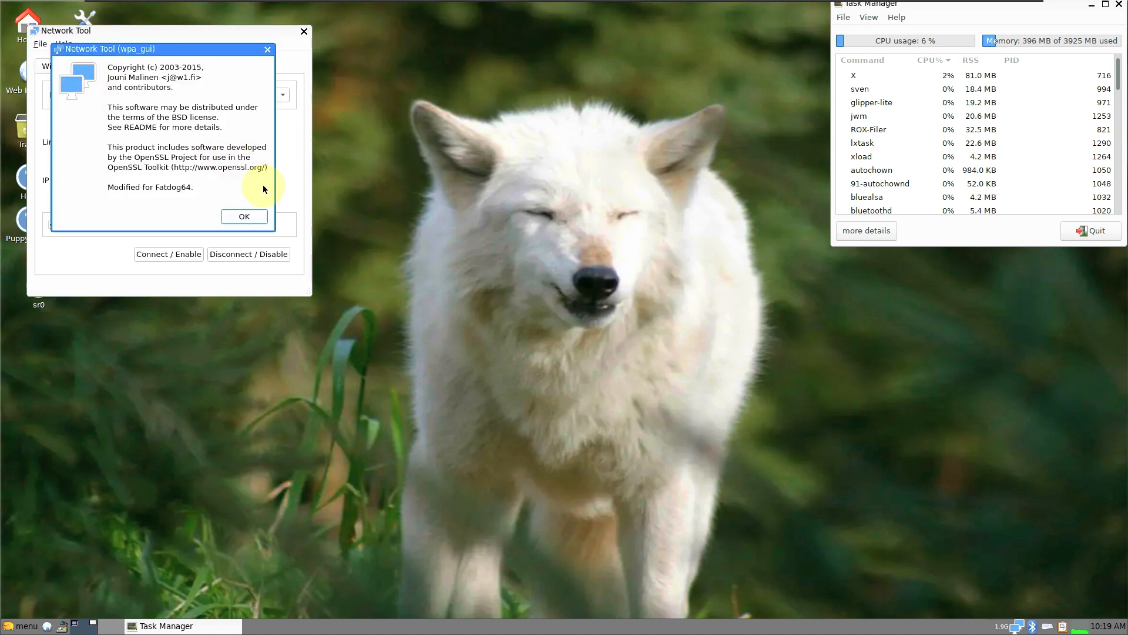
left_click(257, 221)
left_click(303, 31)
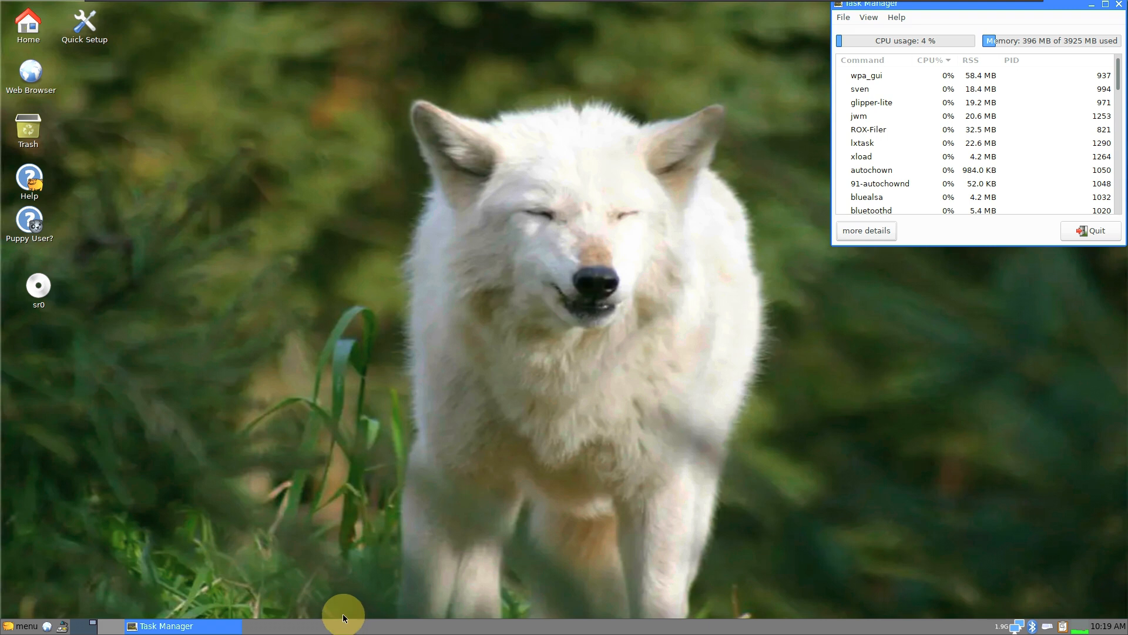
Open the Fatdog64 Control Panel, show its Appearance tools, and enlarge and reposition its window
left_click(28, 626)
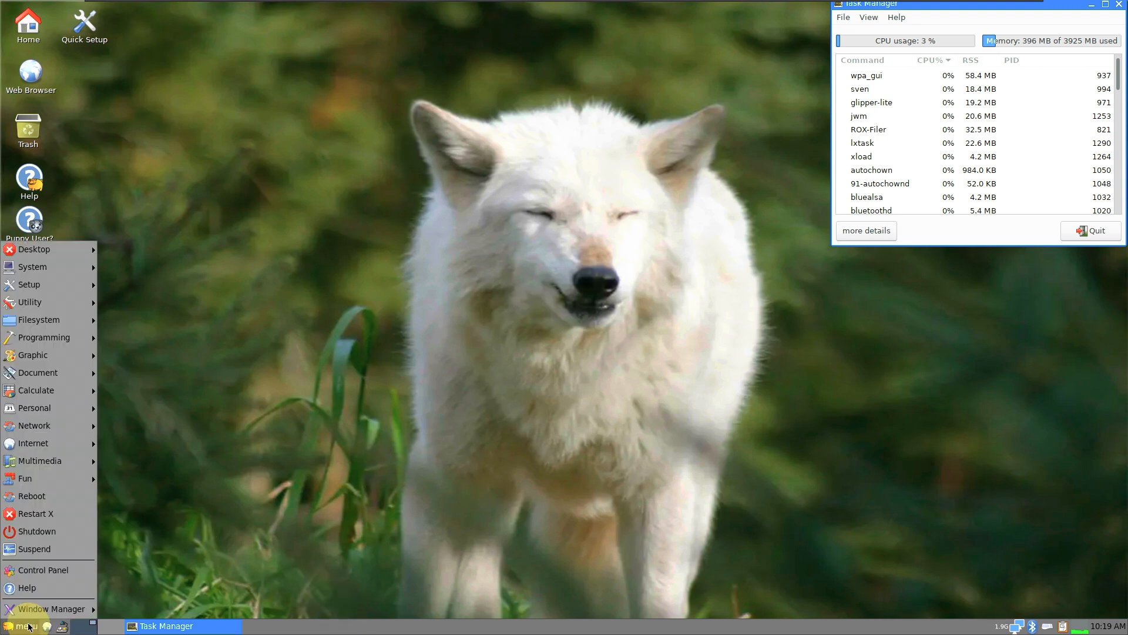
mouse_move(72, 609)
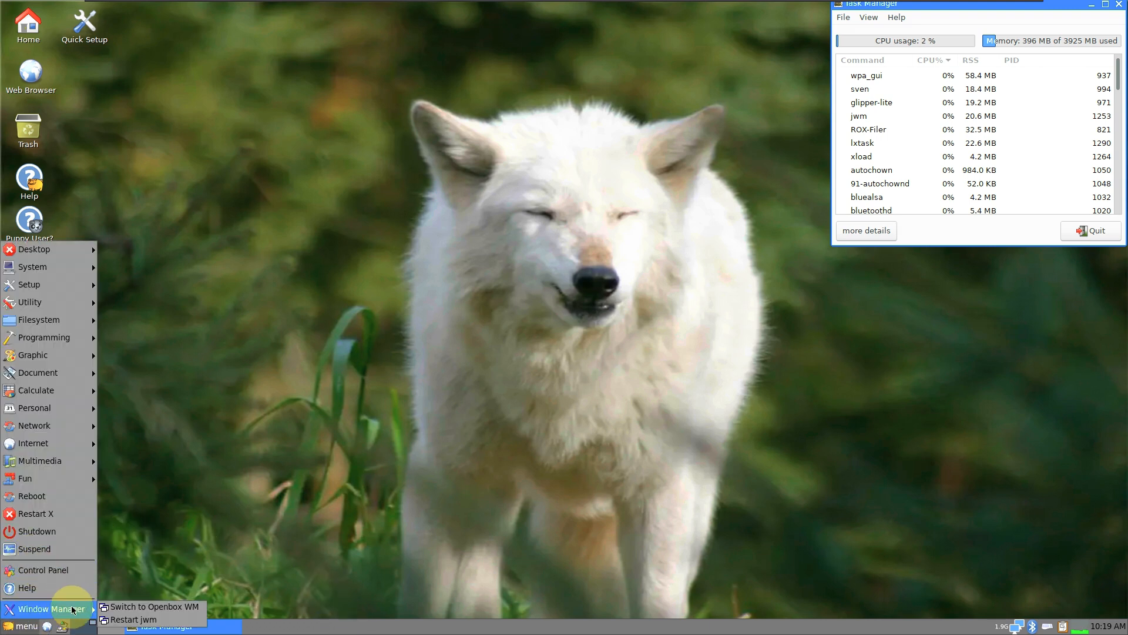
mouse_move(65, 267)
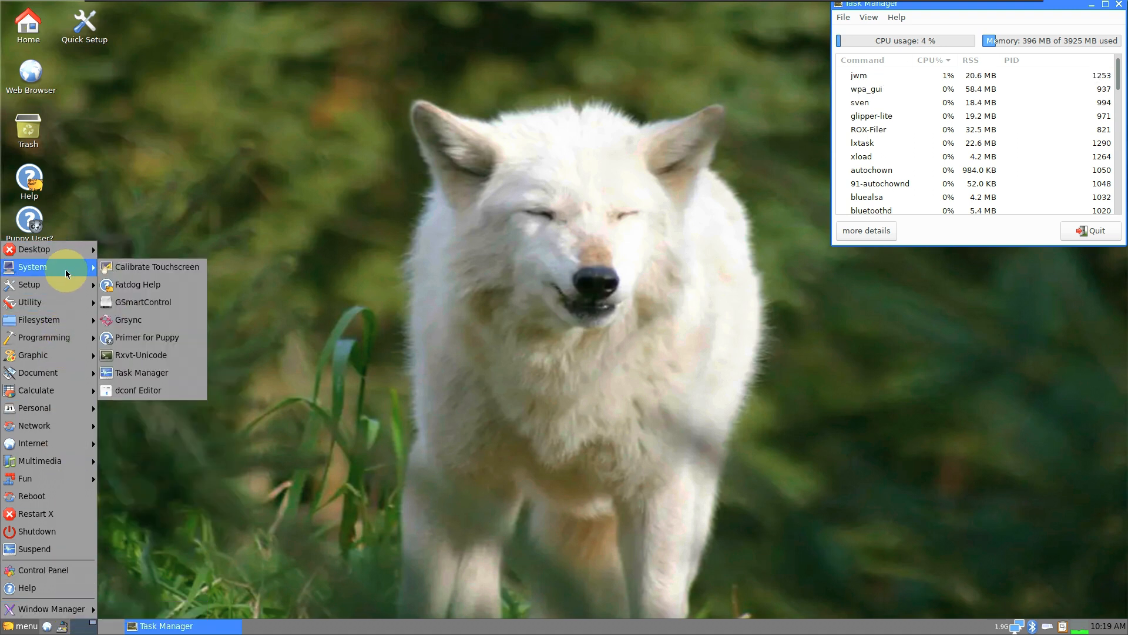
left_click(170, 302)
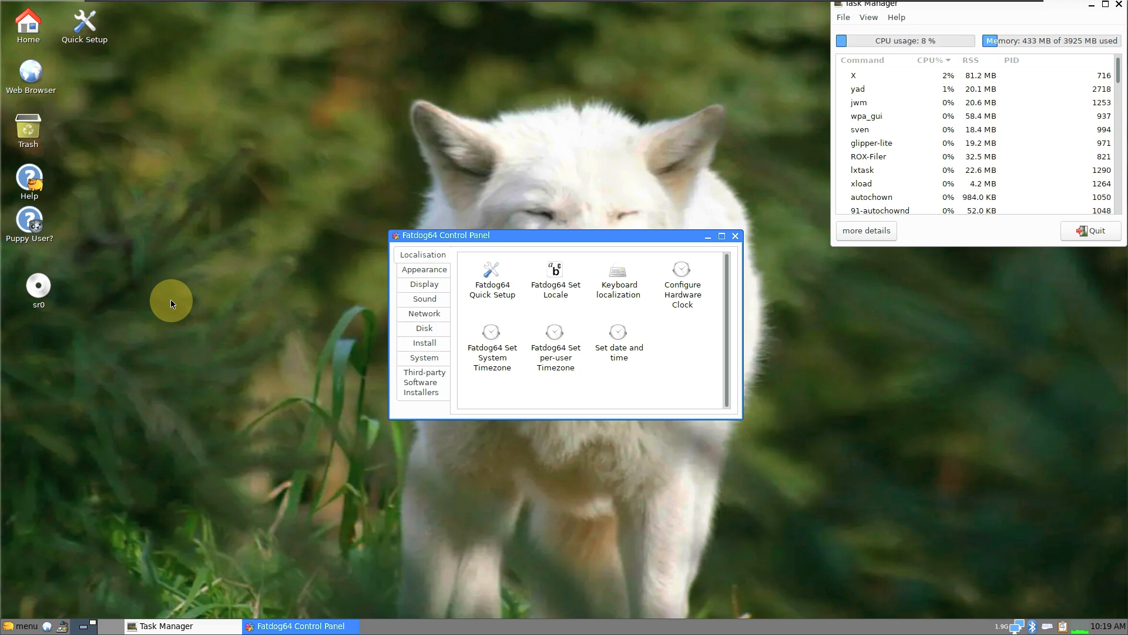
left_click(435, 274)
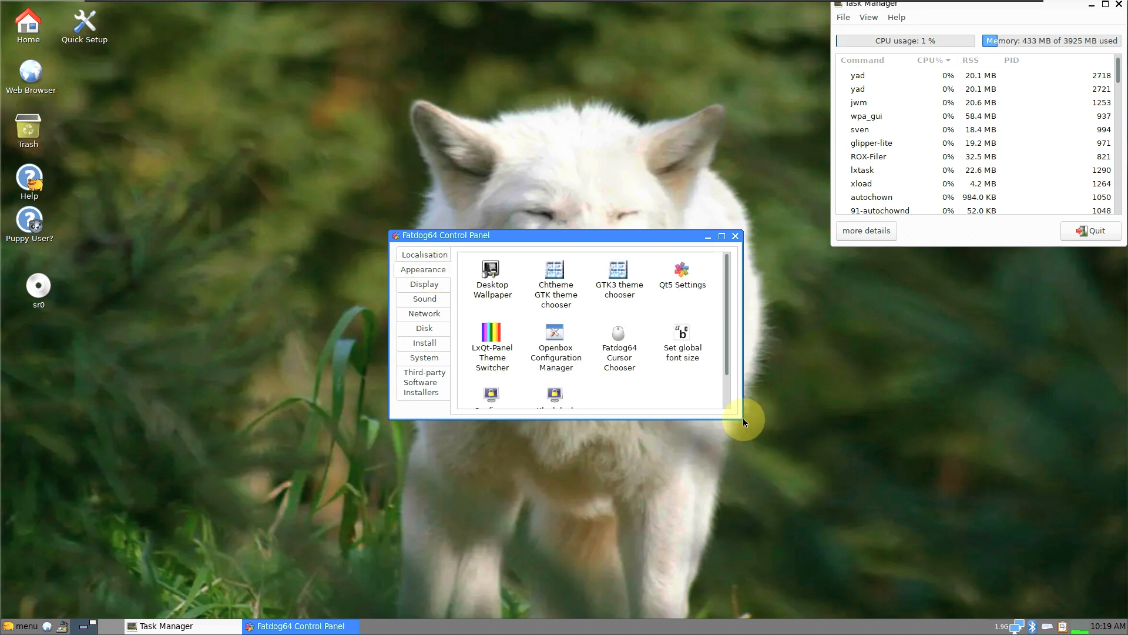
left_click_drag(743, 417, 812, 562)
left_click_drag(680, 235, 487, 130)
Look through the Control Panel's Display, Sound, Network, Disk, Install, System and Third-party Software Installers categories, closing the panel when done
left_click(246, 180)
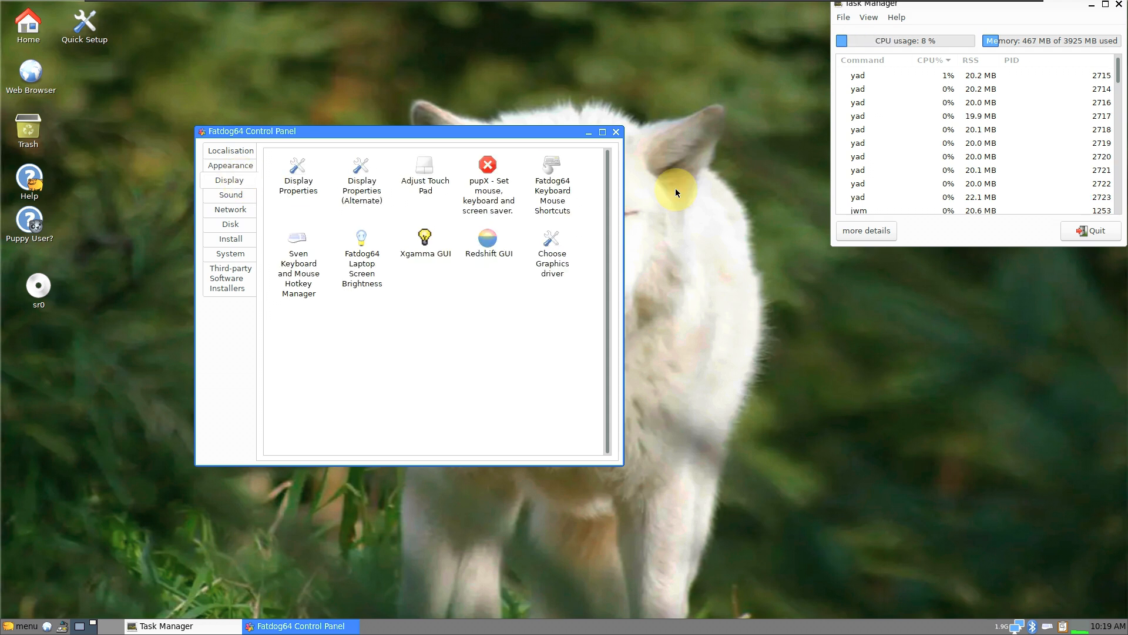
left_click(245, 197)
left_click(240, 210)
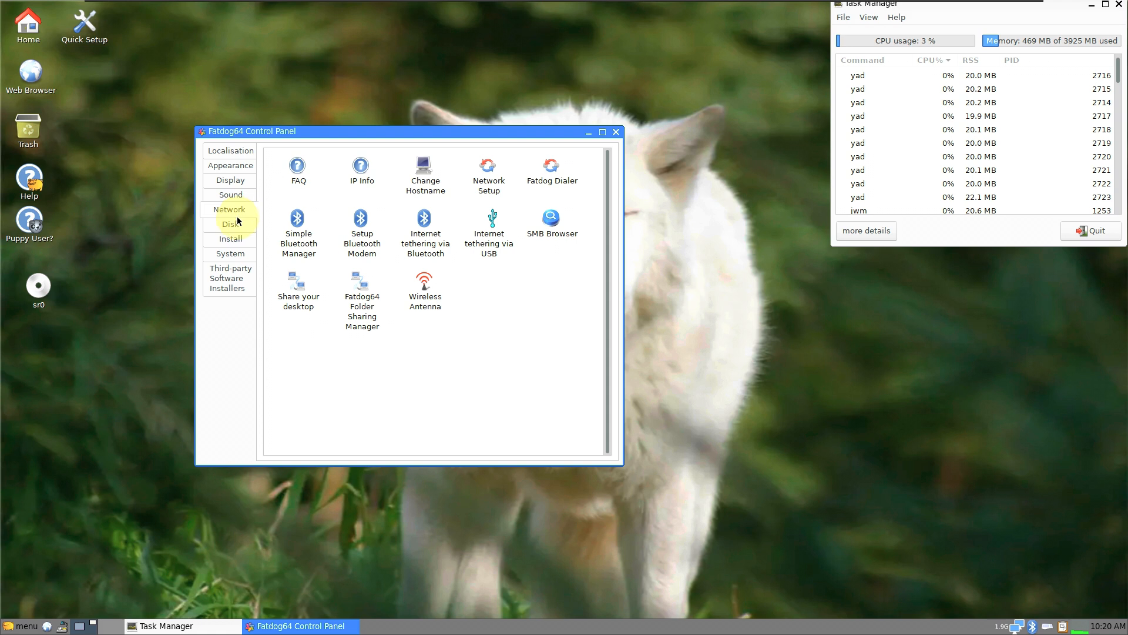
left_click(237, 221)
left_click(234, 238)
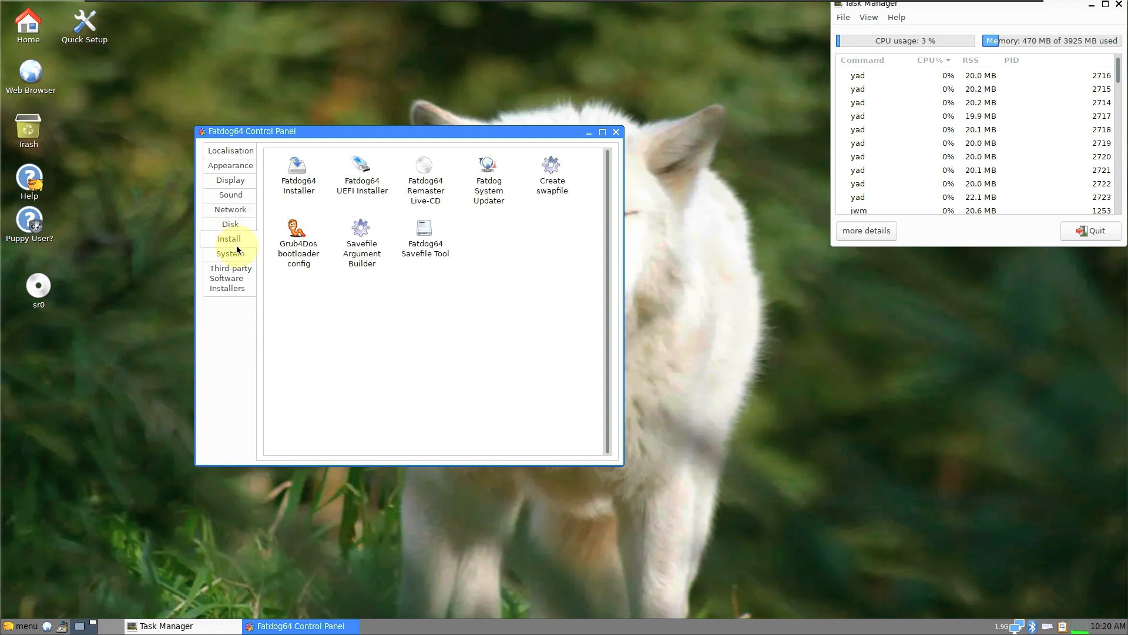
left_click(241, 253)
left_click(233, 276)
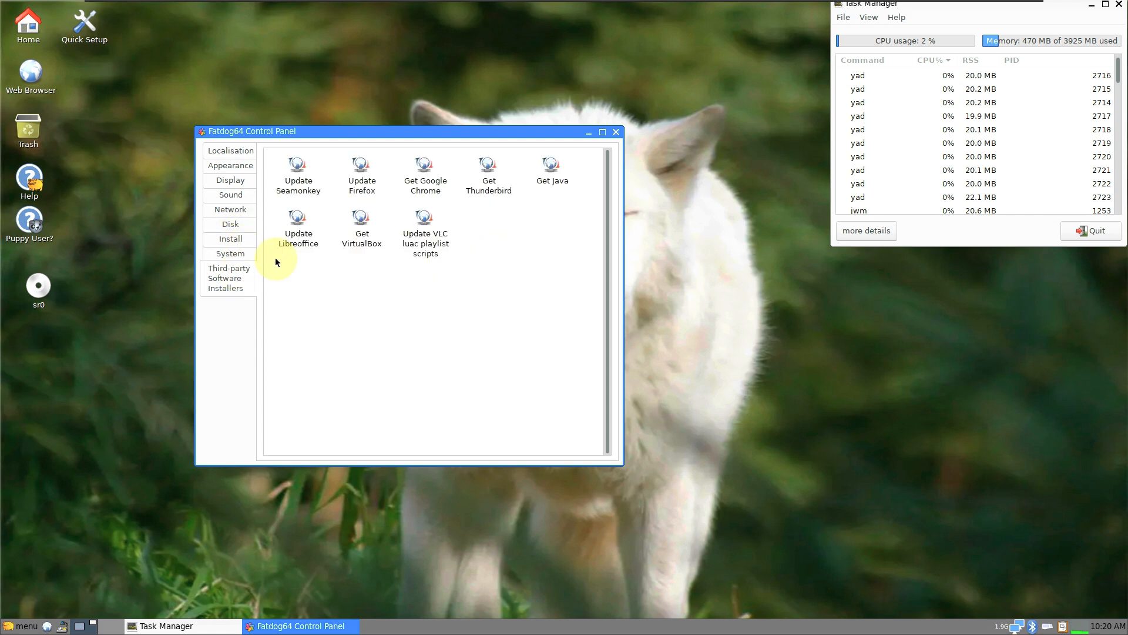
left_click(616, 131)
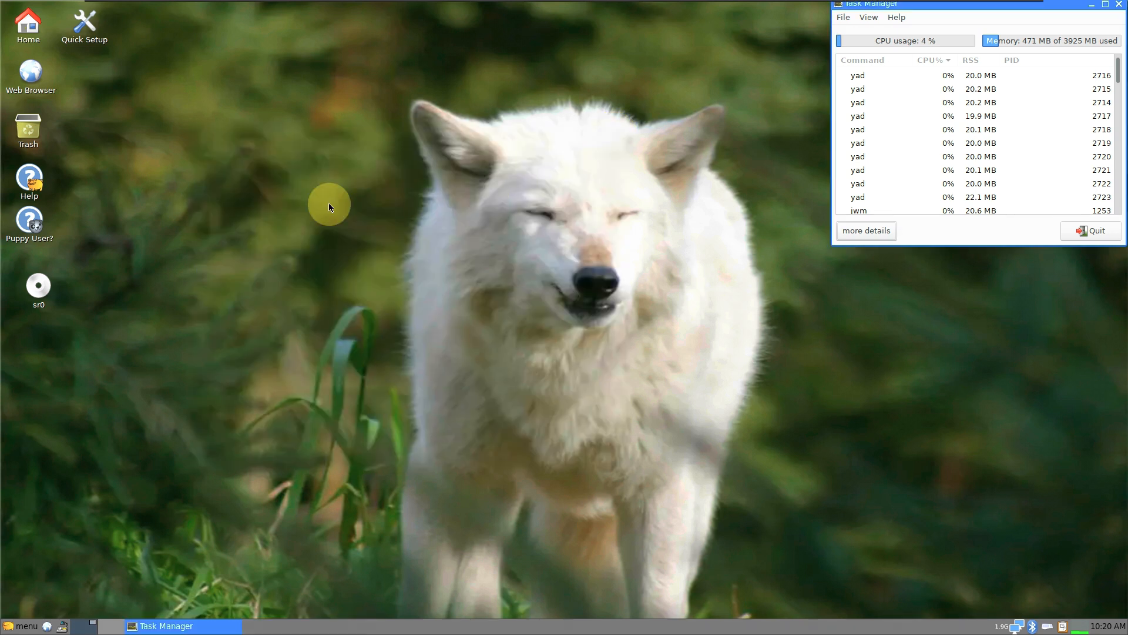
Look at the available Fun and Multimedia applications and launch VLC media player
left_click(22, 625)
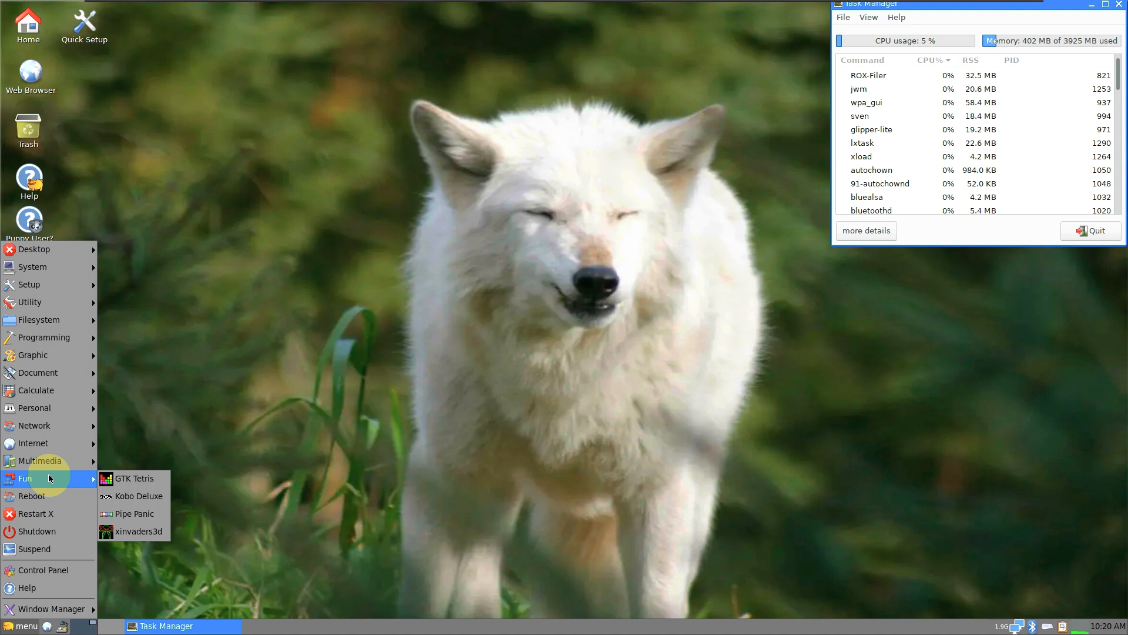
mouse_move(91, 460)
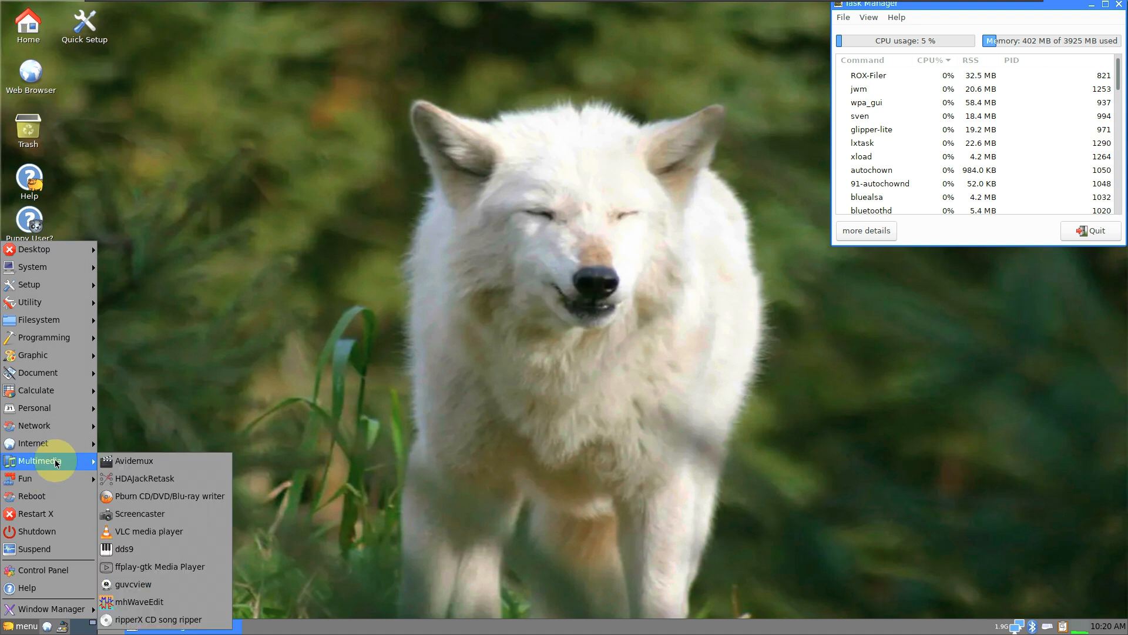
left_click(148, 529)
Launch LibreOffice Calc from the Calculate applications
left_click(22, 626)
mouse_move(36, 460)
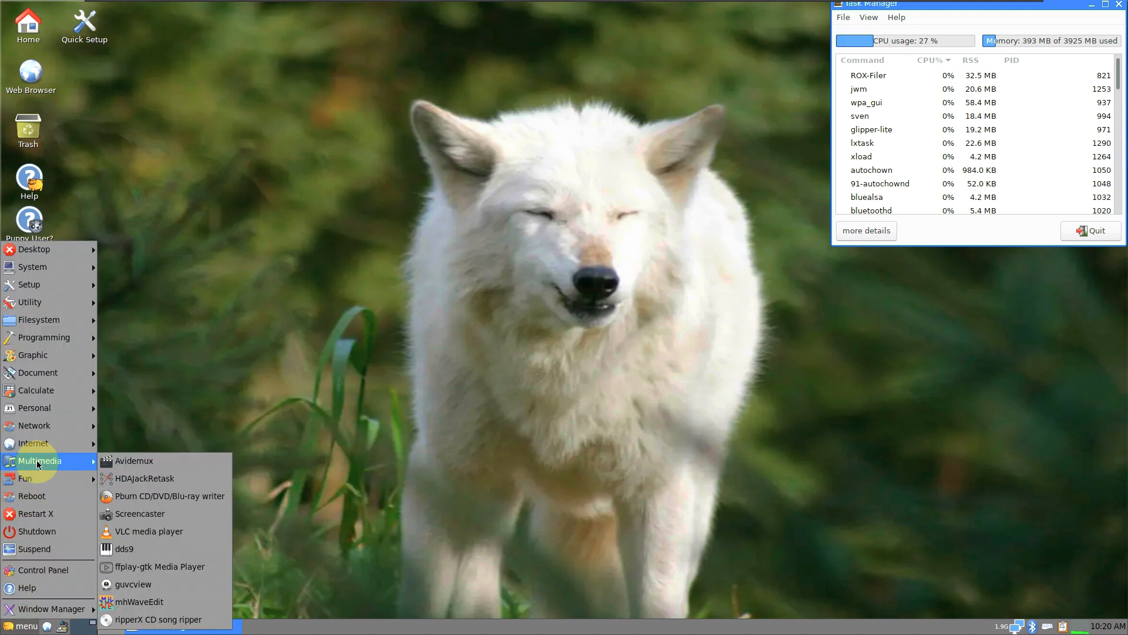
mouse_move(42, 438)
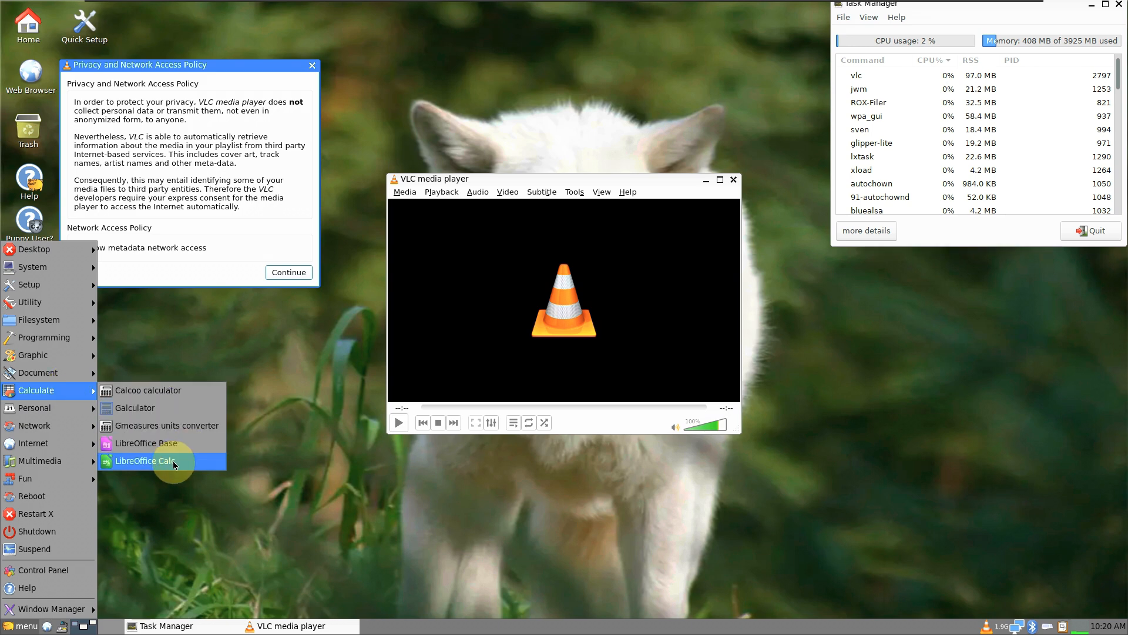
left_click(153, 444)
Look at the Personal and Document applications and launch the Leafpad text editor
left_click(22, 624)
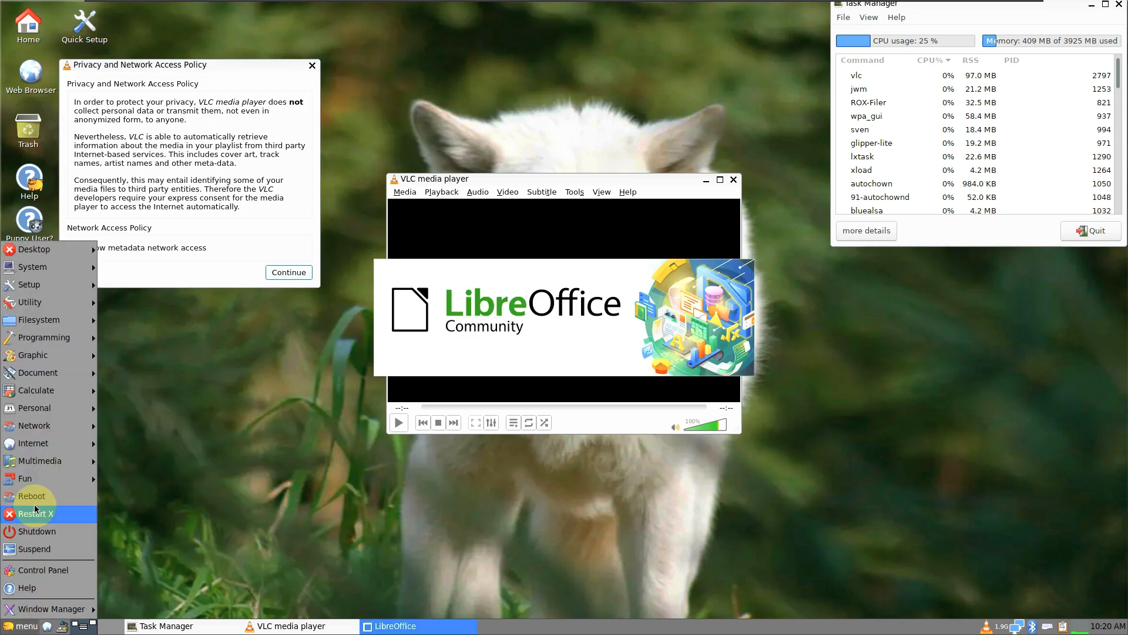
mouse_move(51, 425)
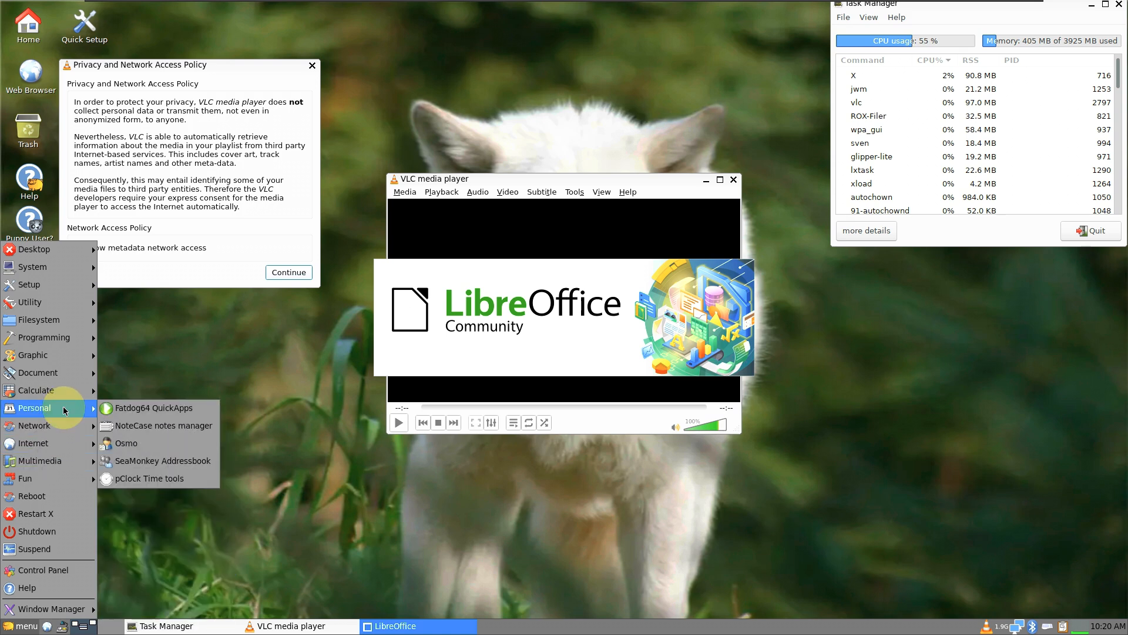
mouse_move(66, 382)
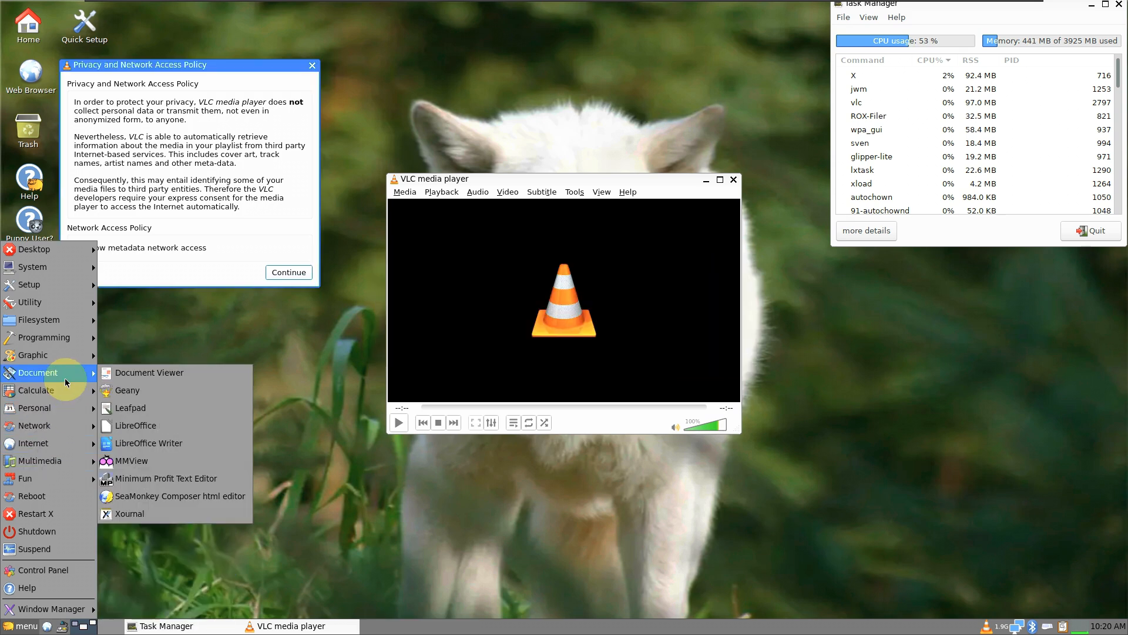
left_click(117, 390)
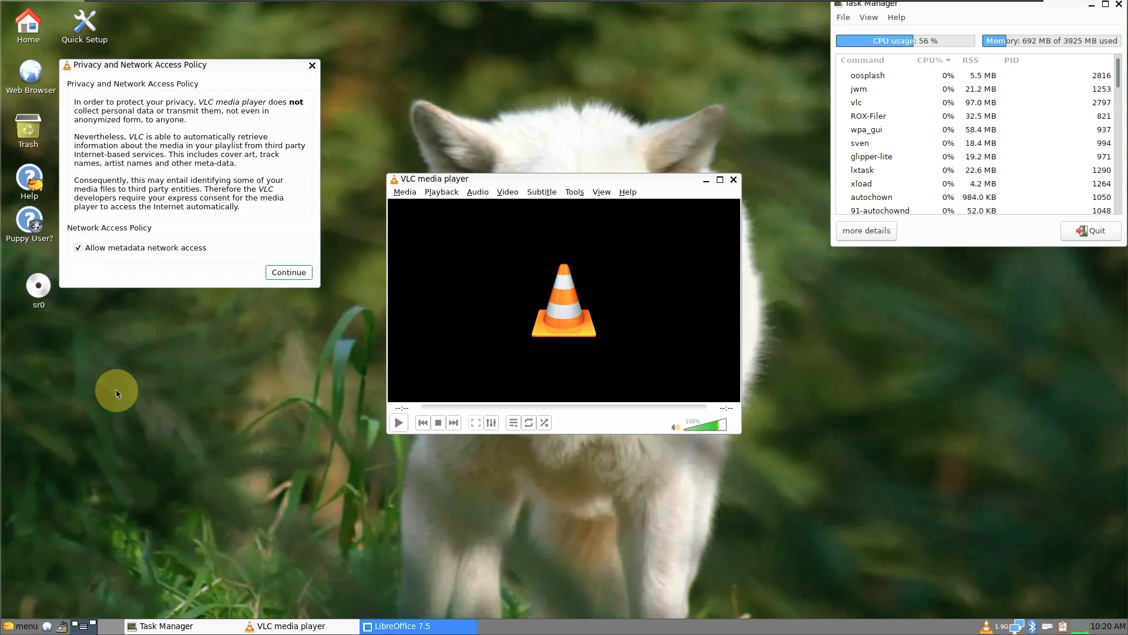
left_click(22, 625)
mouse_move(37, 375)
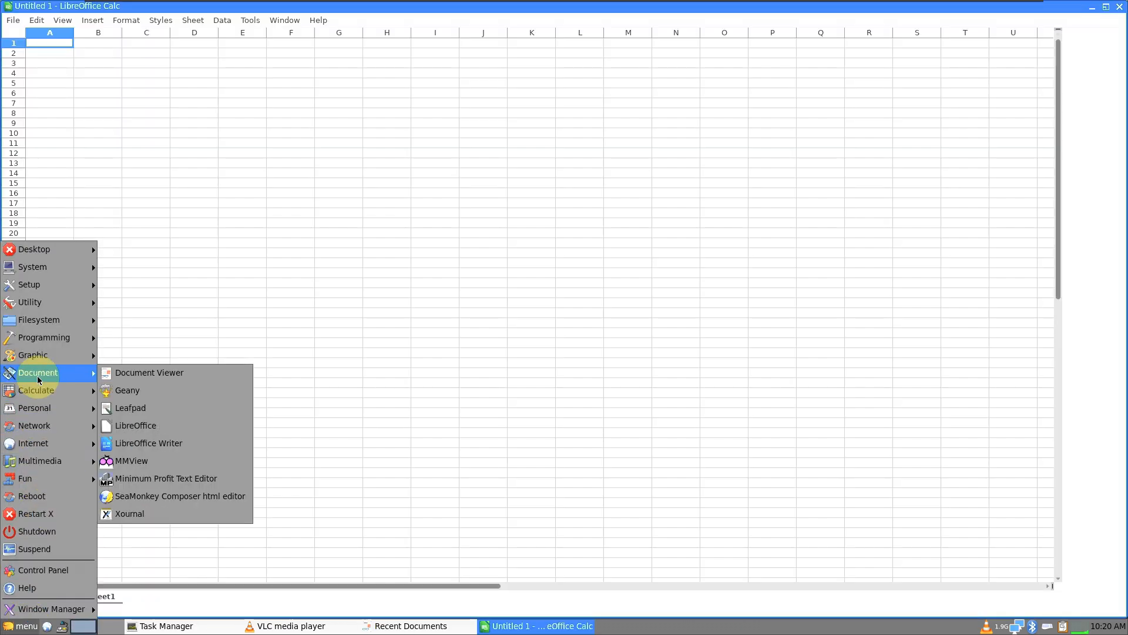
left_click(158, 405)
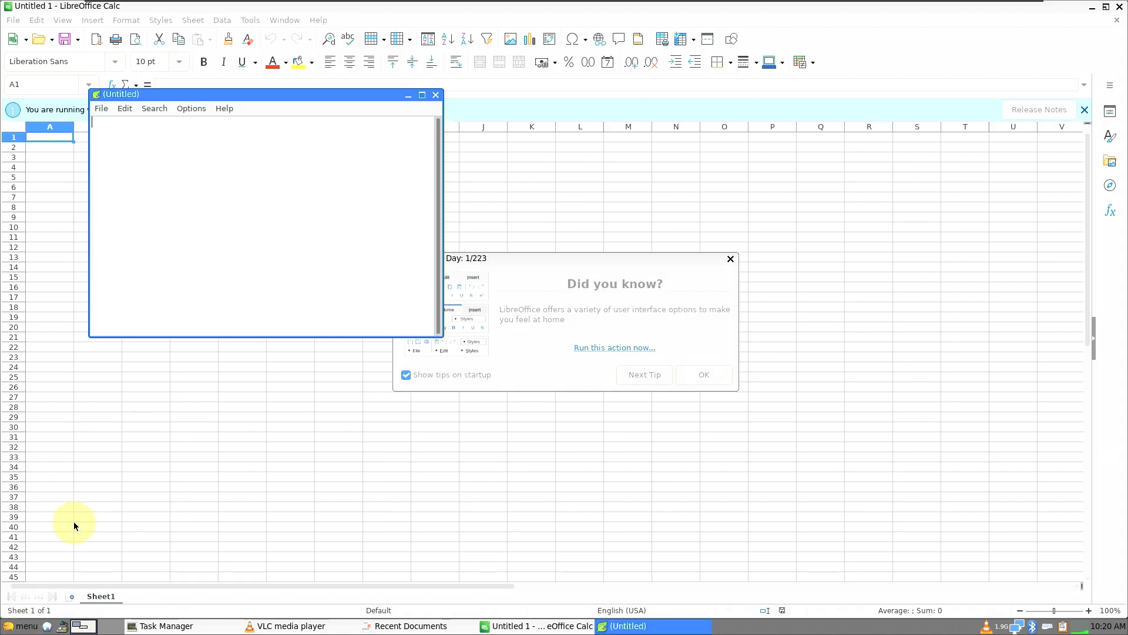
Launch the GNU Image Manipulation Program from the Graphic applications
left_click(34, 627)
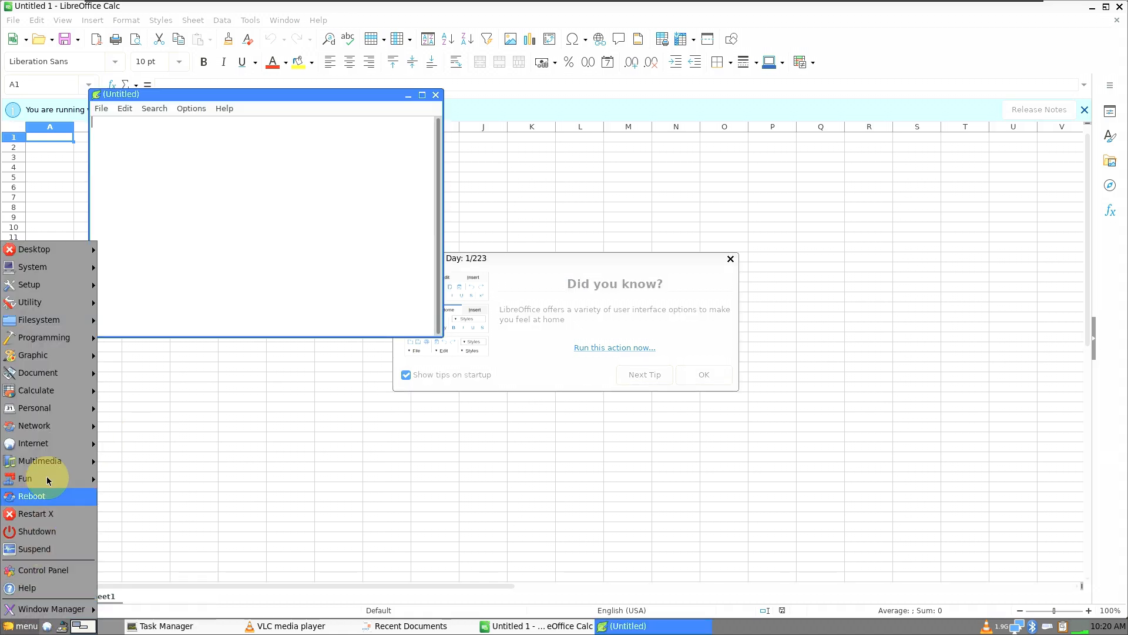
mouse_move(53, 411)
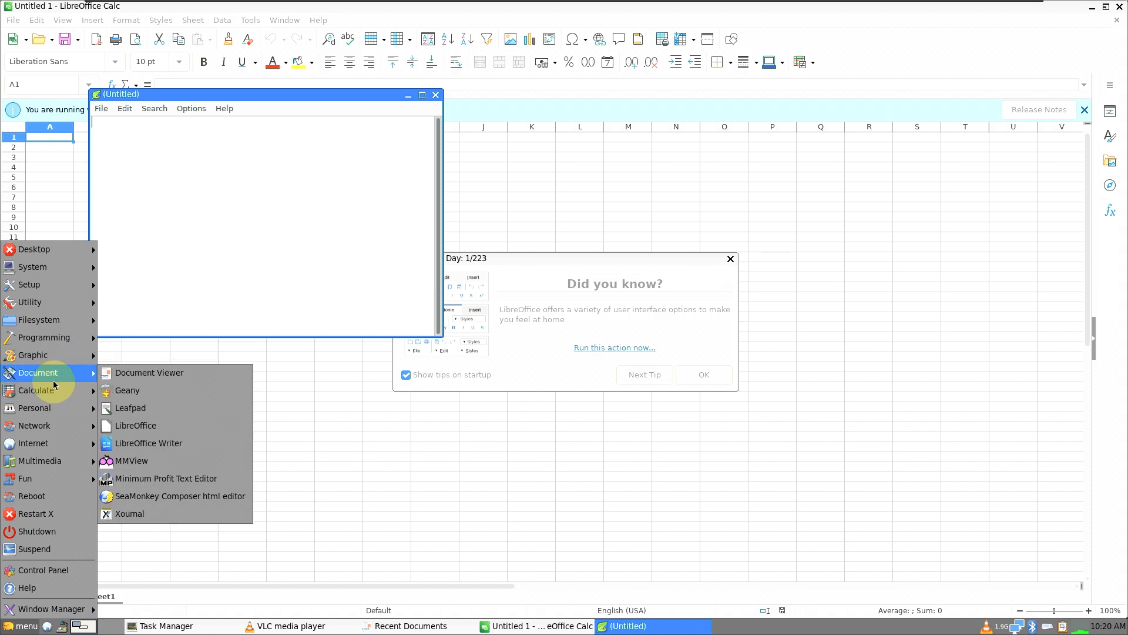
mouse_move(52, 357)
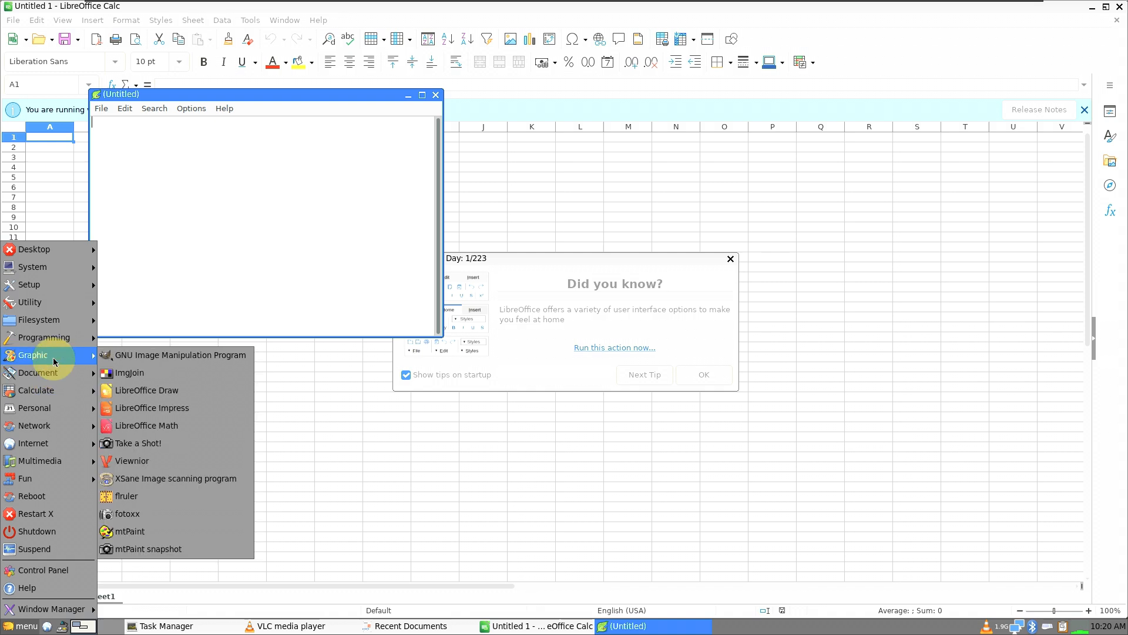
left_click(156, 355)
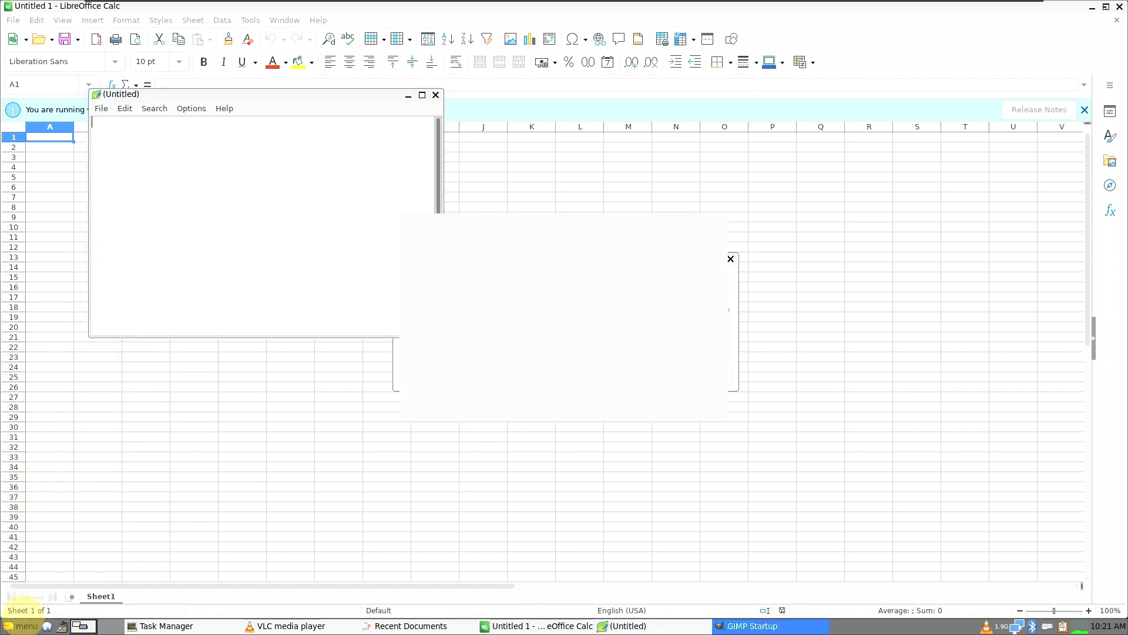
Review the applications listed under Graphic, Programming, Utility, Setup and System, and return to the GIMP window
left_click(24, 623)
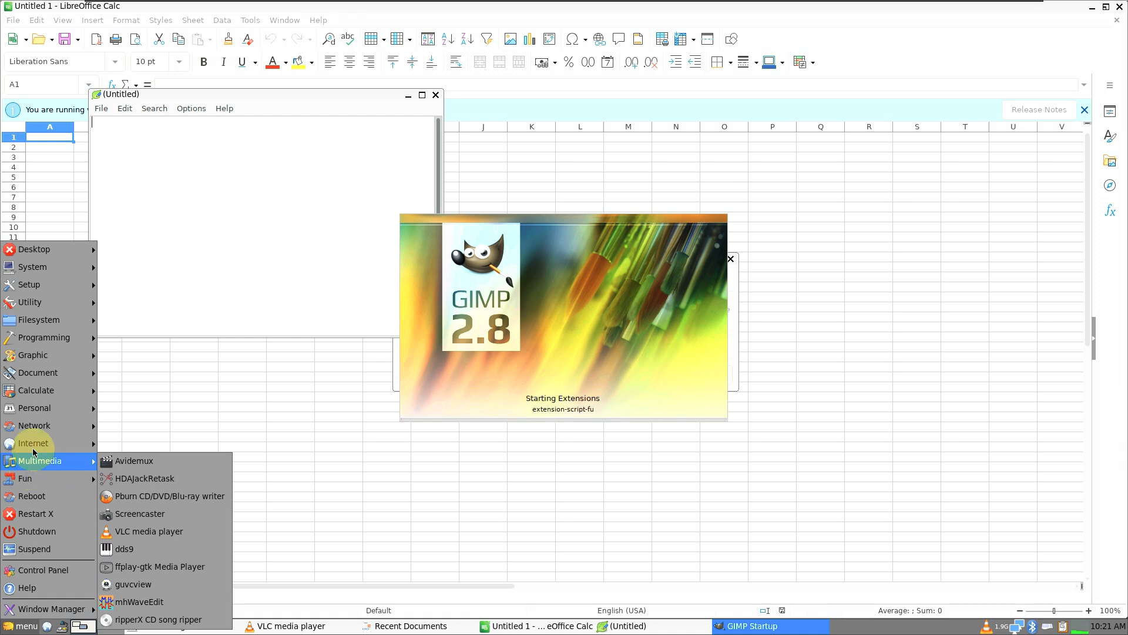
mouse_move(60, 375)
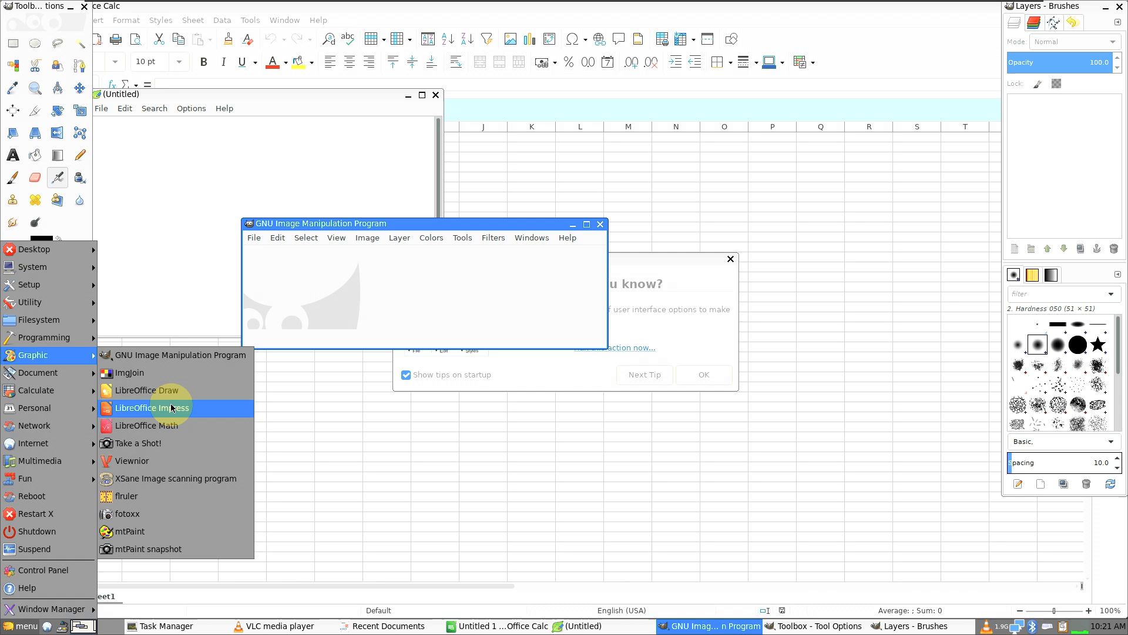
mouse_move(46, 341)
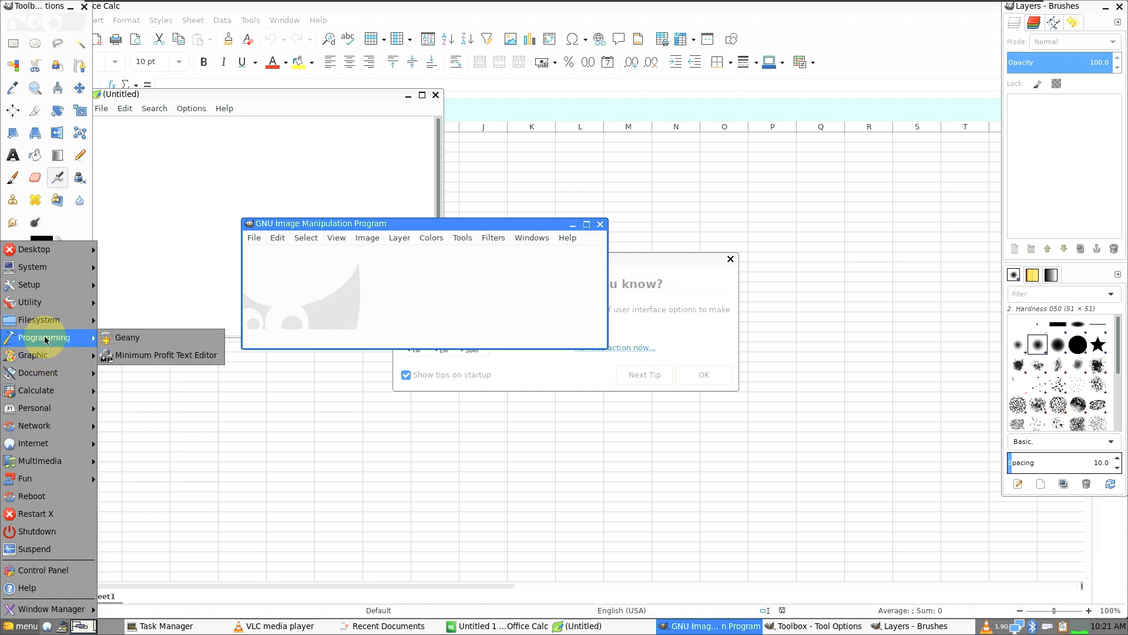
mouse_move(62, 320)
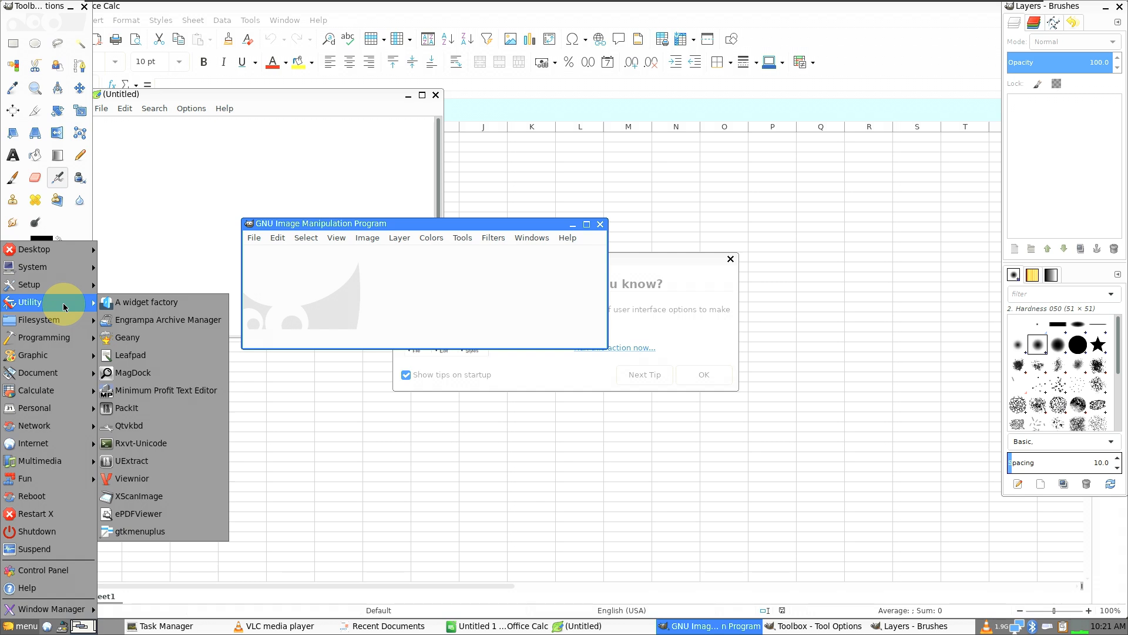
mouse_move(41, 290)
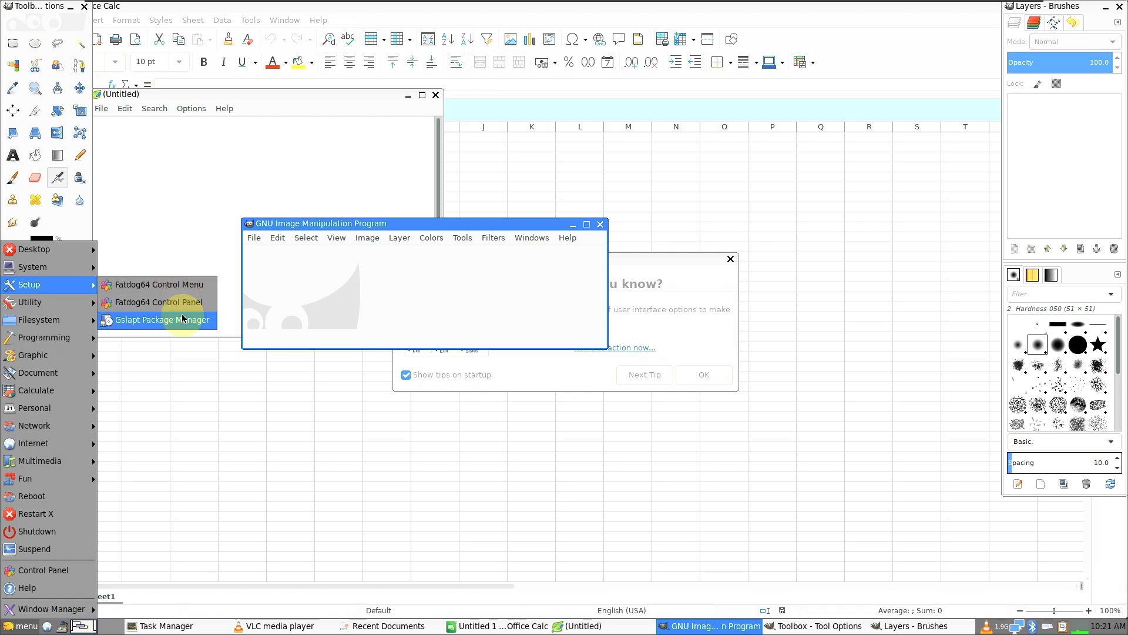
mouse_move(70, 269)
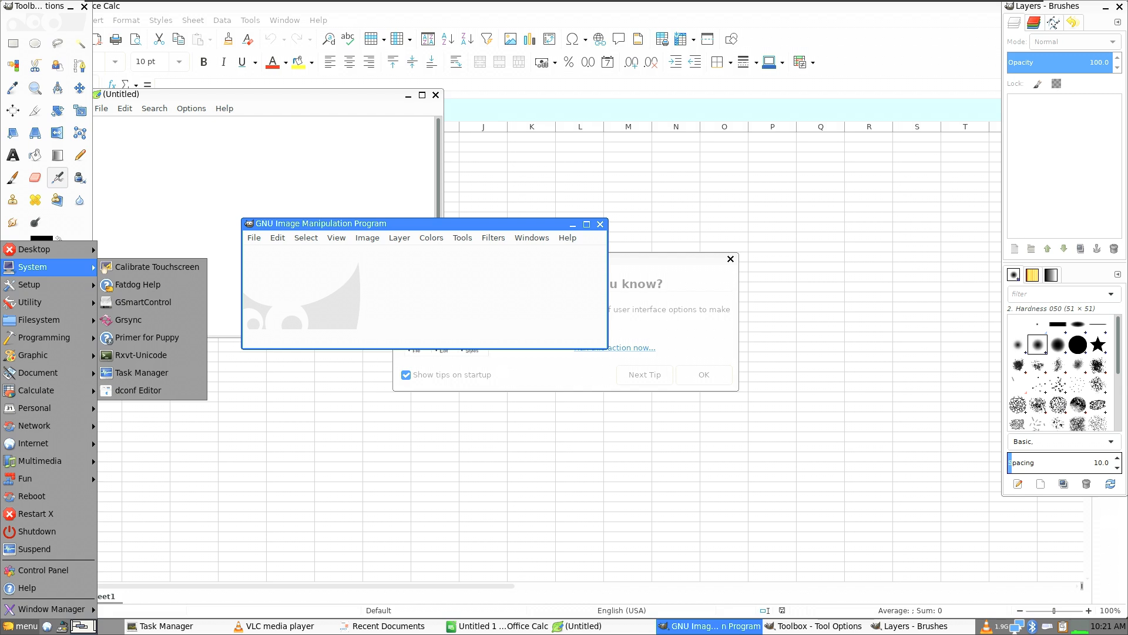
left_click(560, 238)
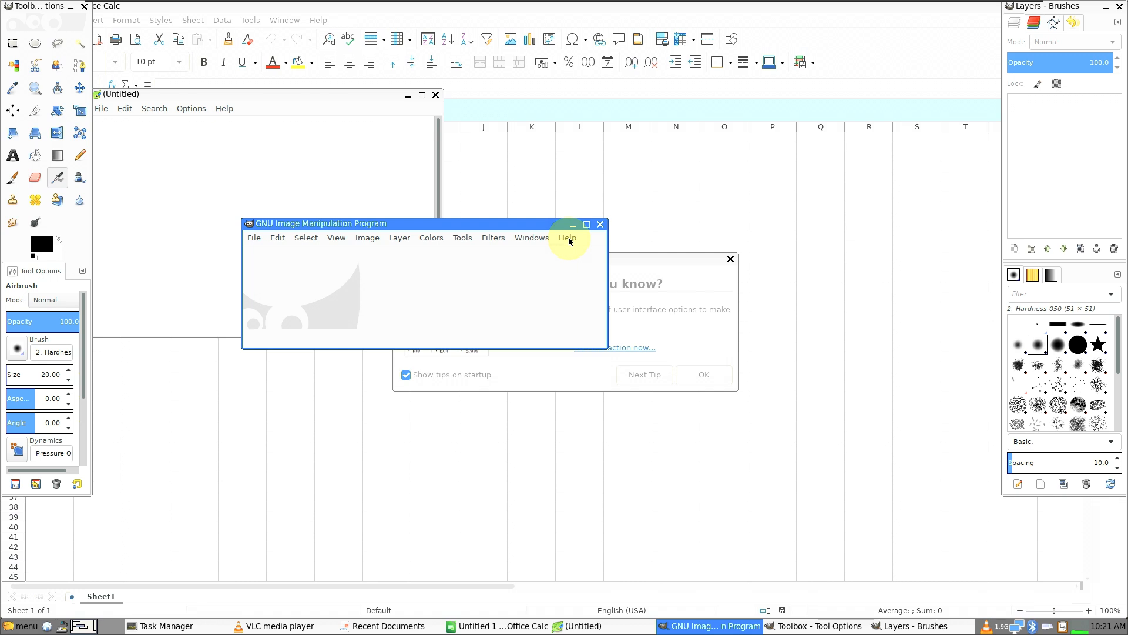
View GIMP's About information and close both the dialog and GIMP
left_click(567, 239)
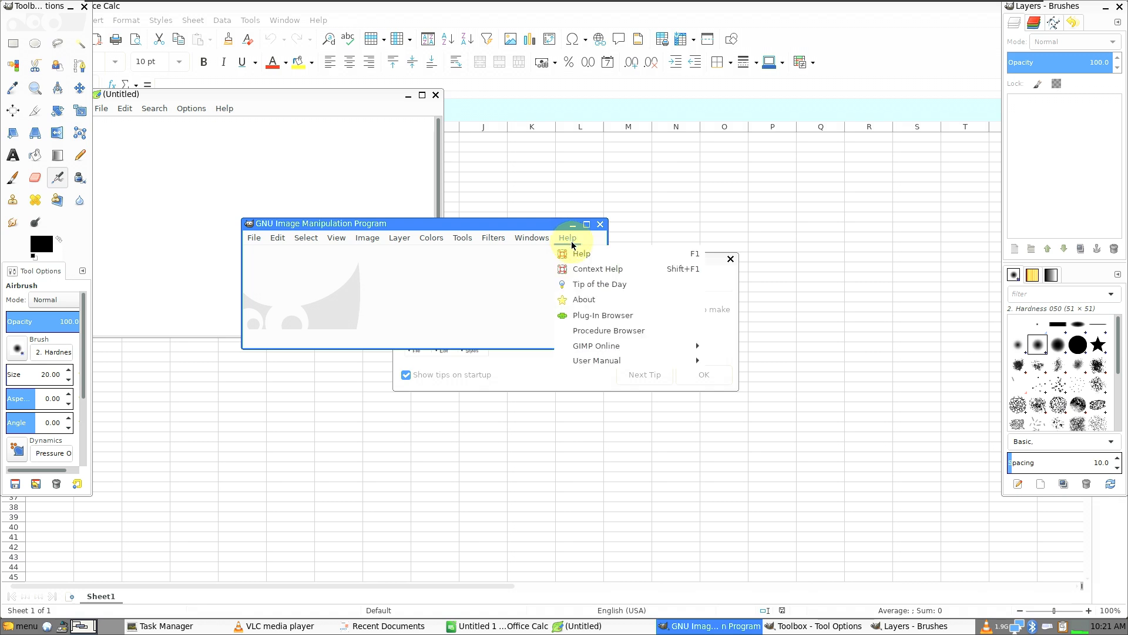
left_click(594, 300)
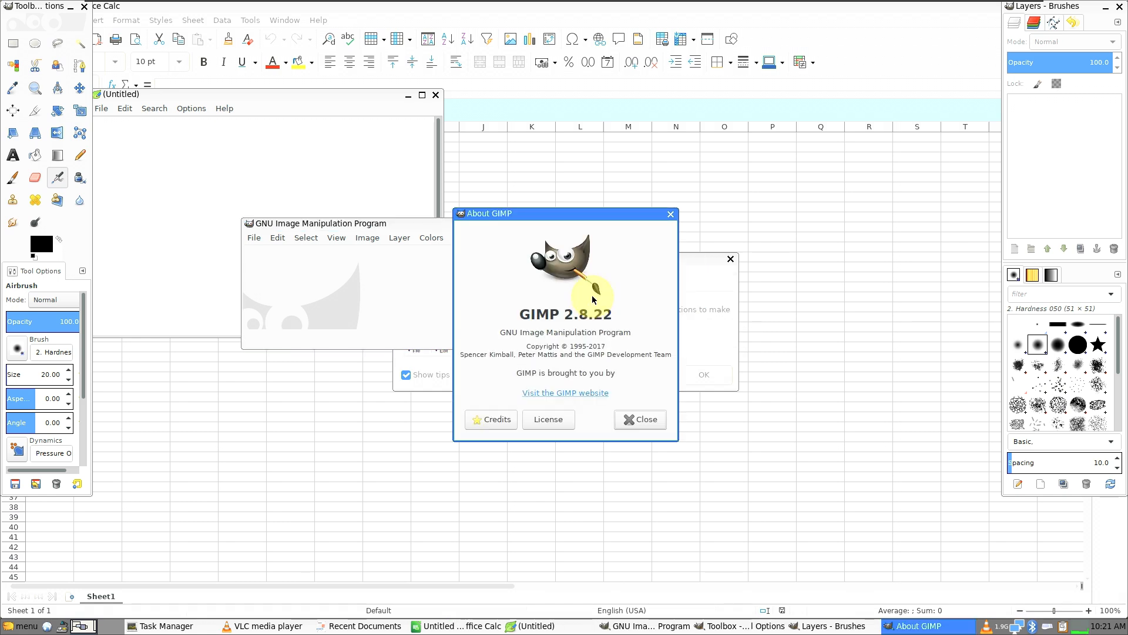
left_click(671, 215)
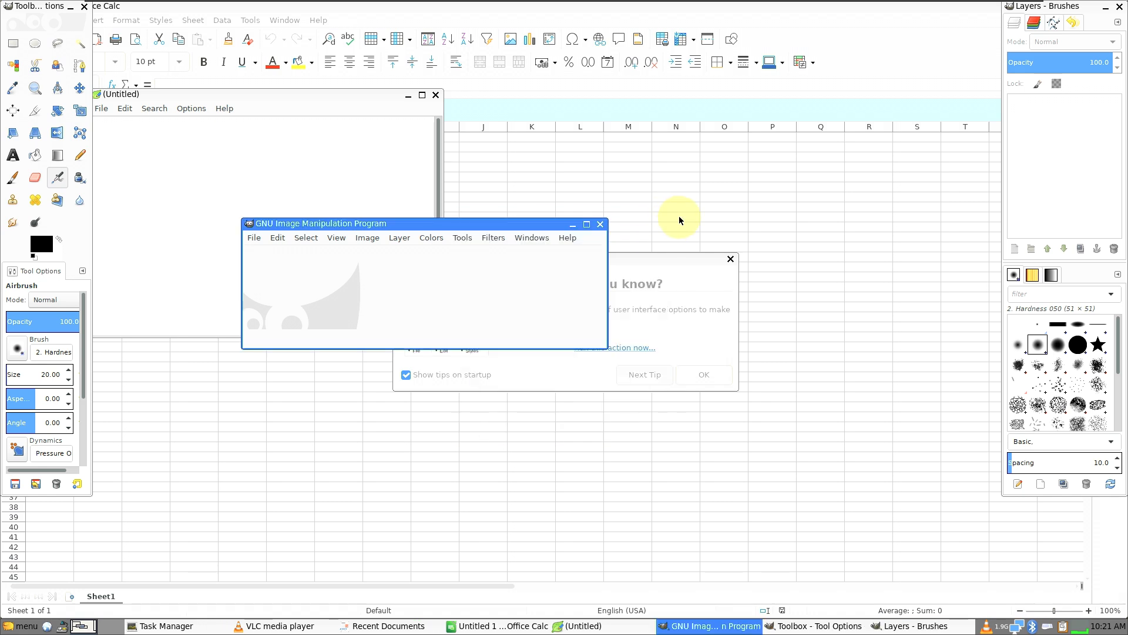
left_click(600, 224)
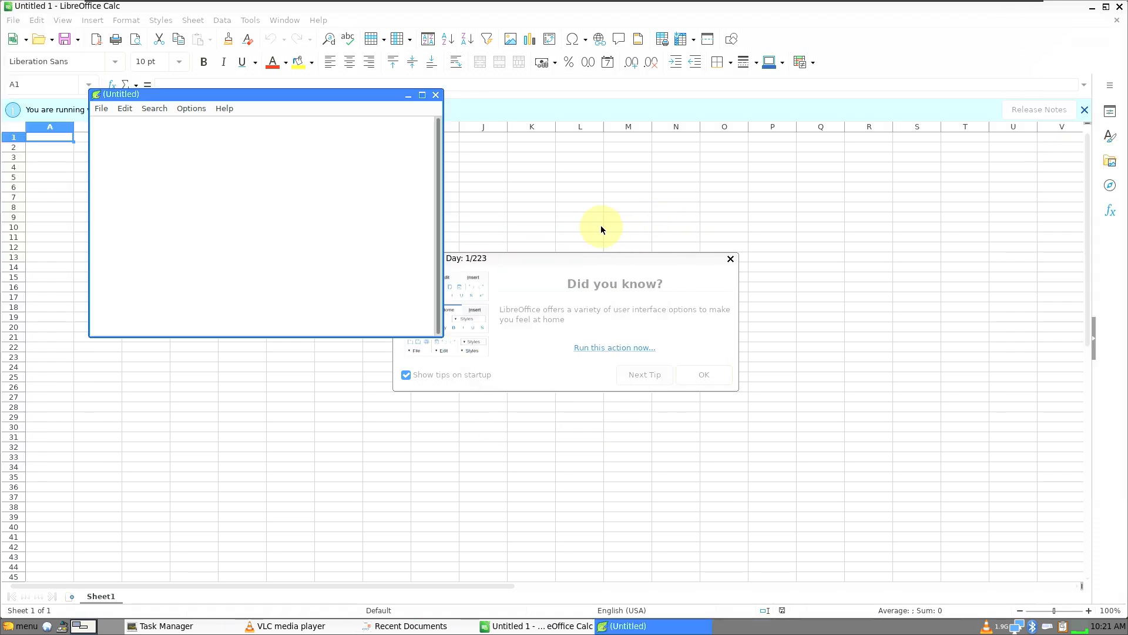
View Leafpad's About information and close the untitled text editor window
left_click(227, 109)
left_click(234, 122)
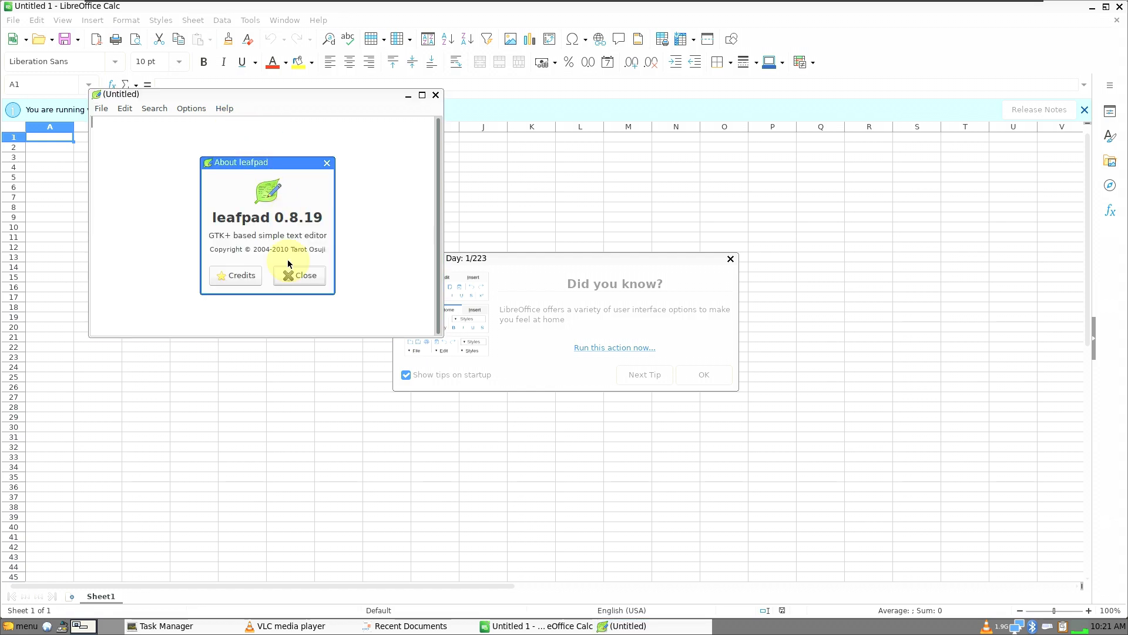
left_click(311, 285)
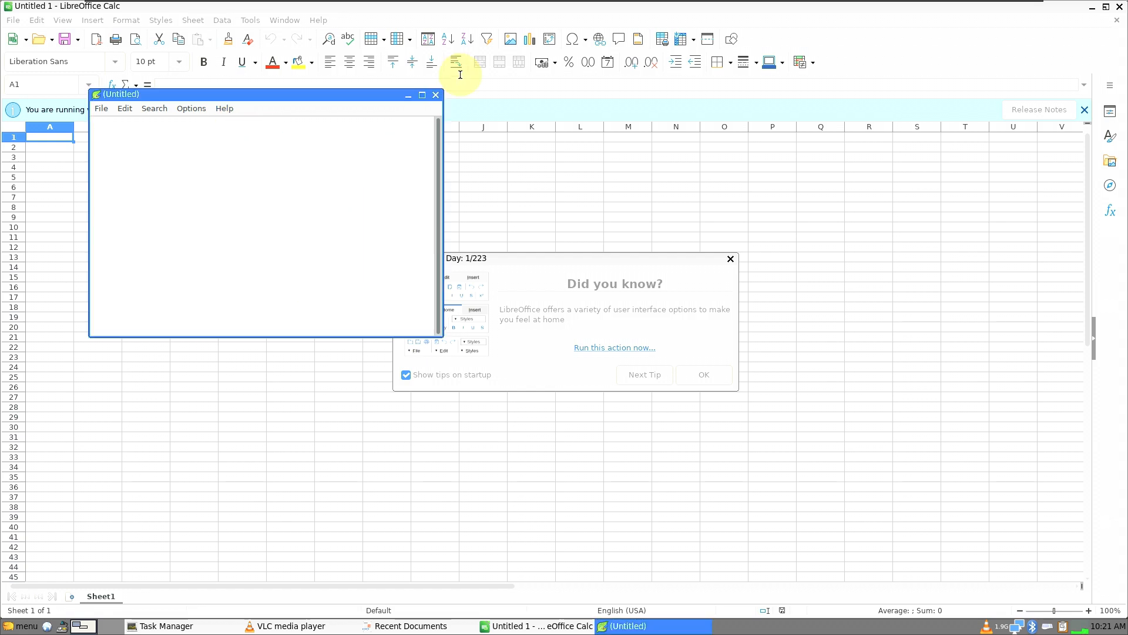
left_click(435, 95)
Dismiss the Tip of the Day, view the About LibreOffice information, and exit LibreOffice
left_click(702, 375)
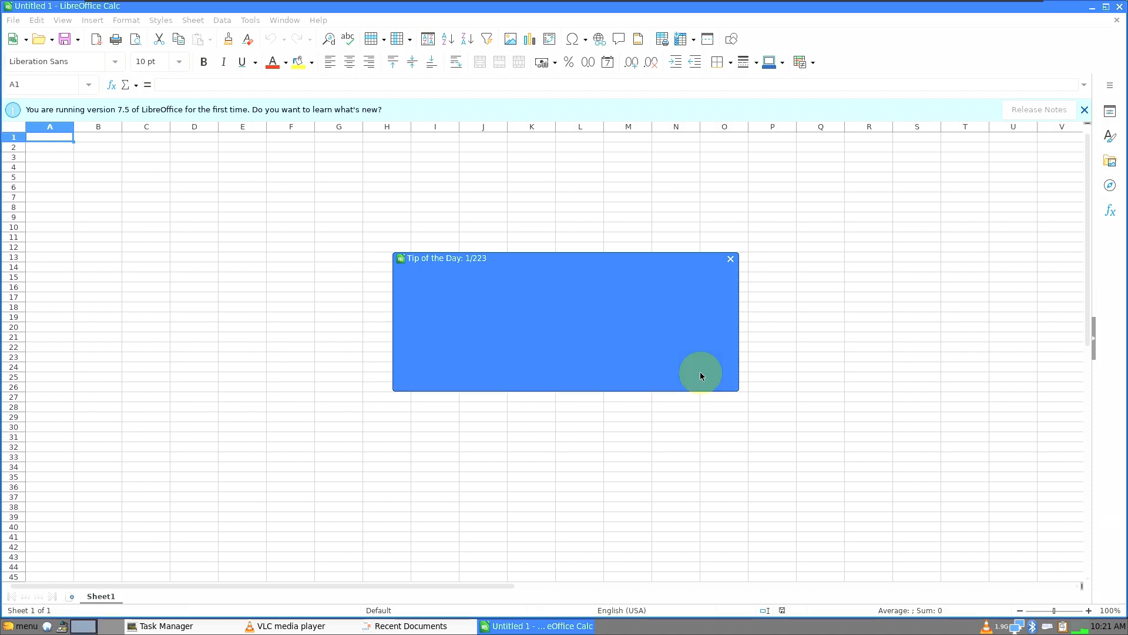
left_click(318, 20)
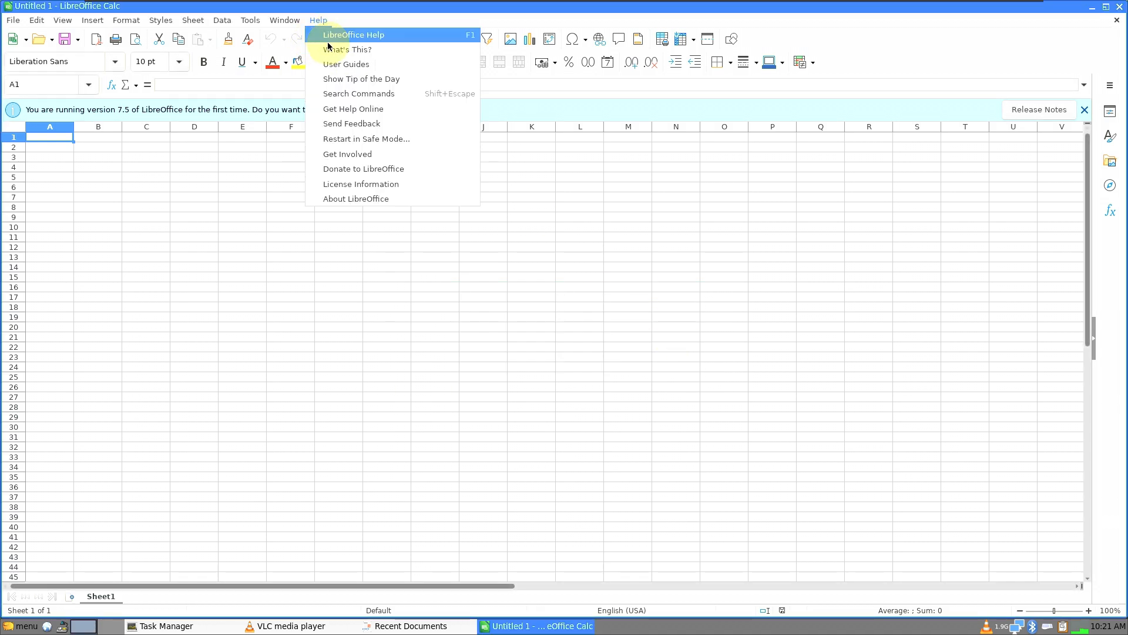
left_click(372, 196)
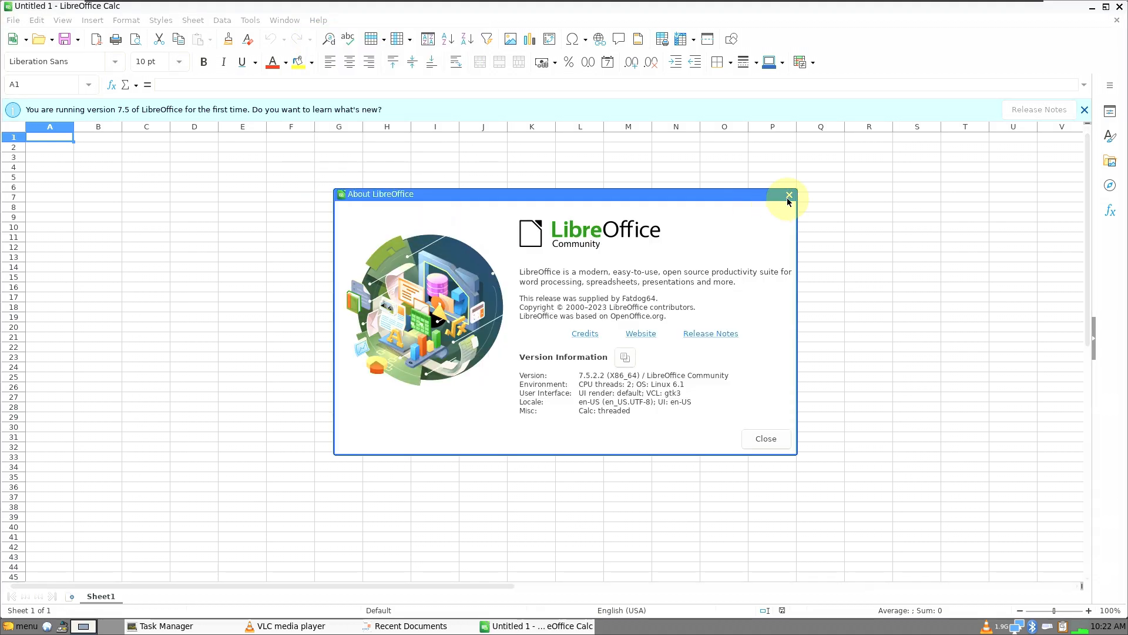
left_click(788, 200)
left_click(13, 20)
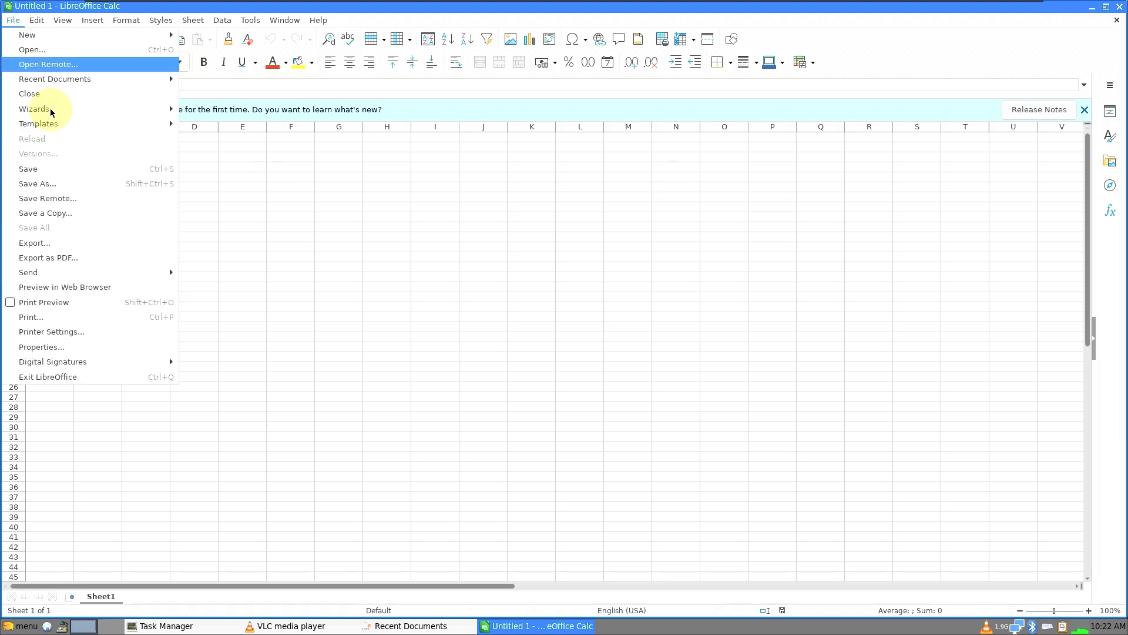
left_click(81, 375)
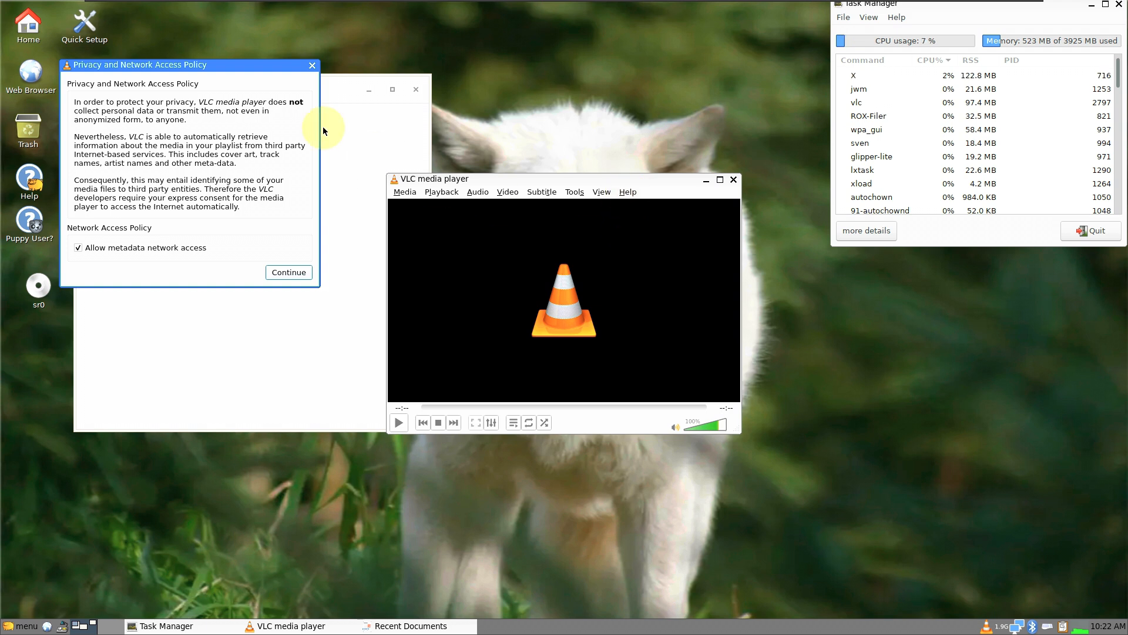
Accept VLC's privacy and network access policy with metadata access allowed, and view the player's About information
left_click(301, 273)
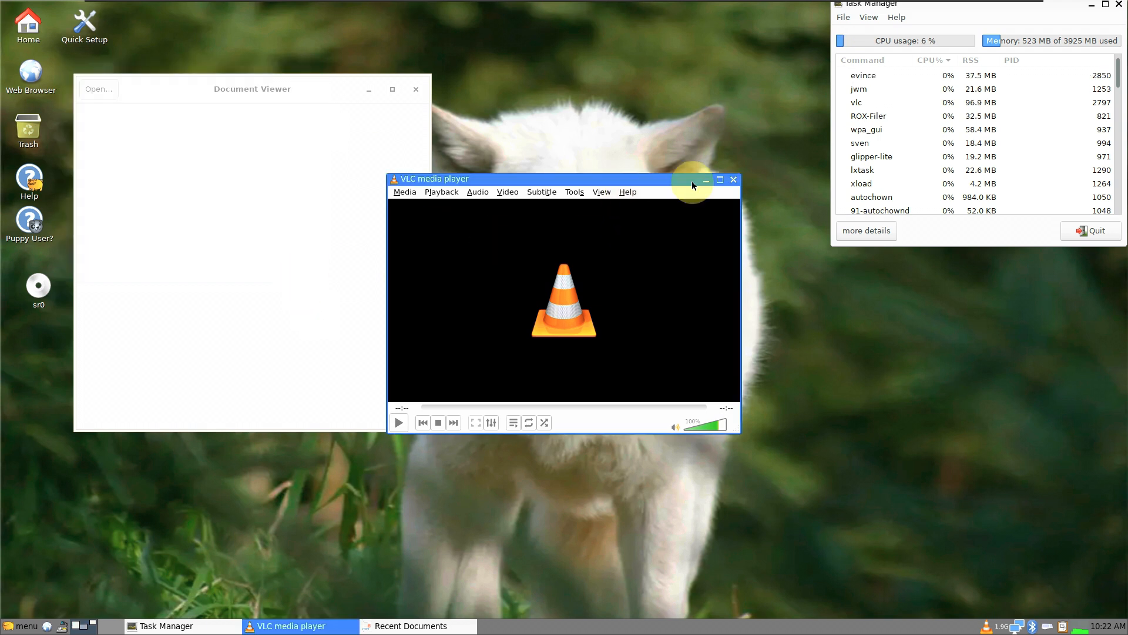
left_click(628, 192)
left_click(641, 221)
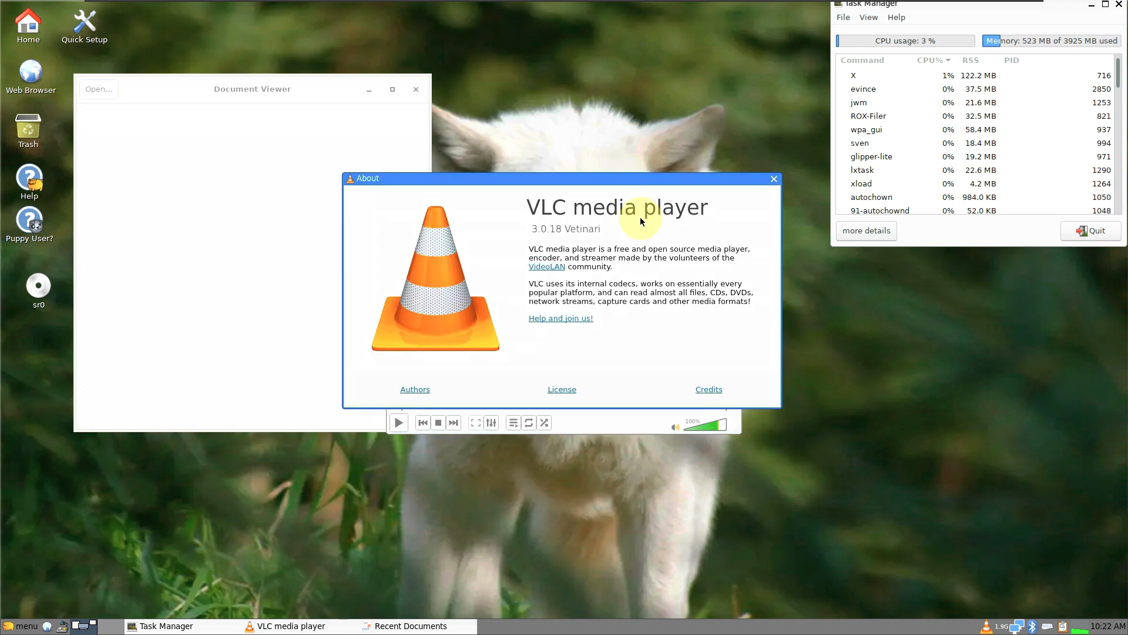
left_click(774, 179)
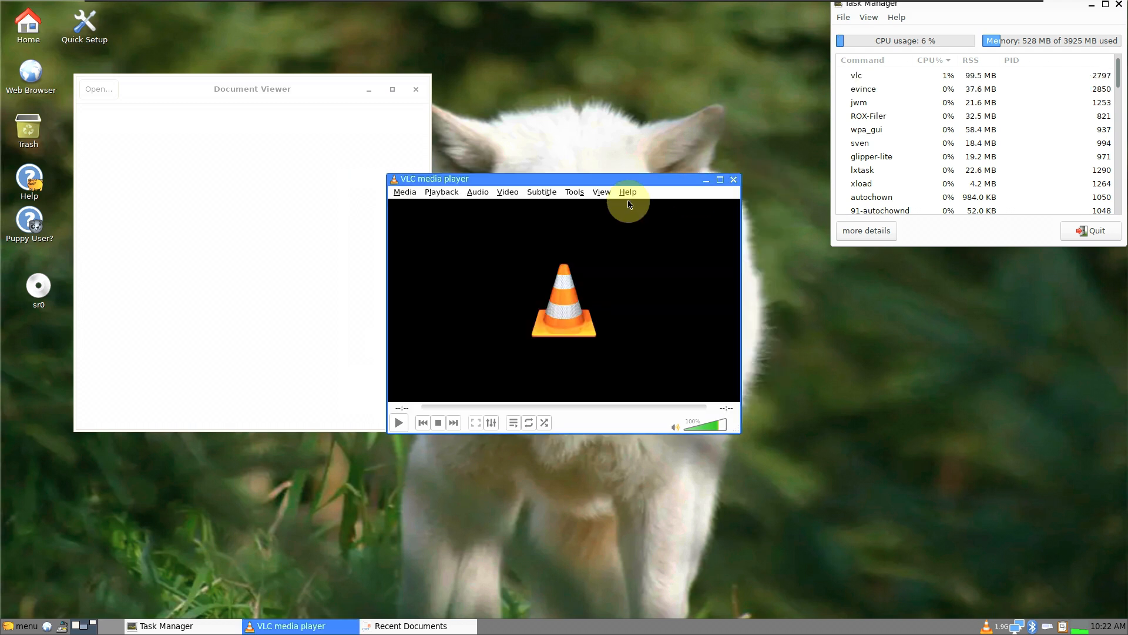
Close the VLC media player and the empty Document Viewer window
left_click(734, 180)
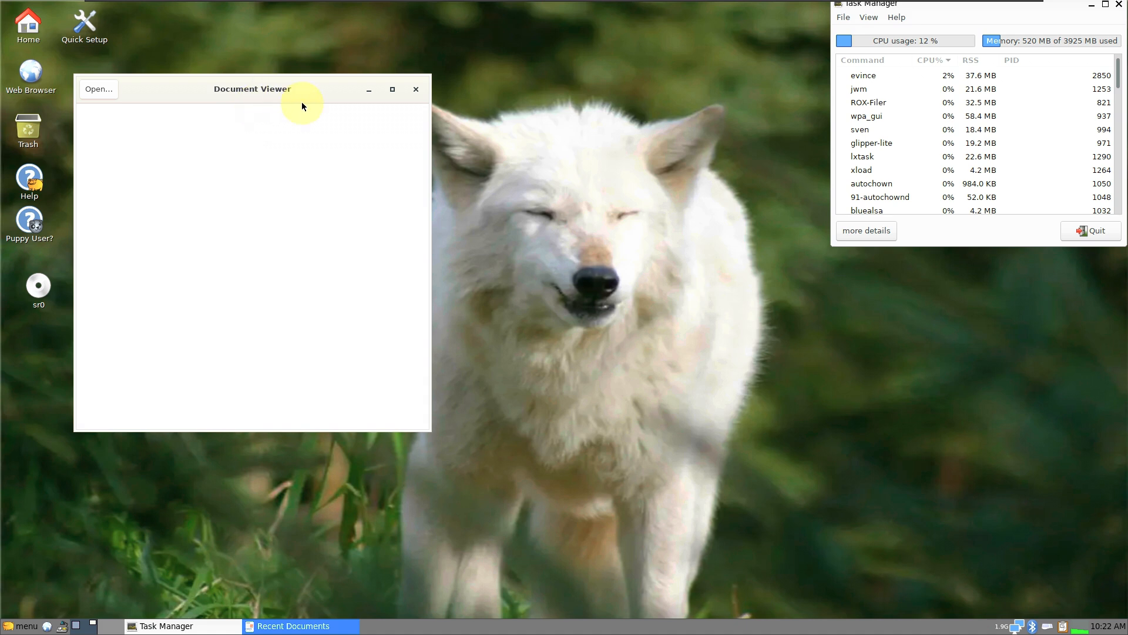
left_click_drag(301, 106, 495, 134)
left_click(568, 127)
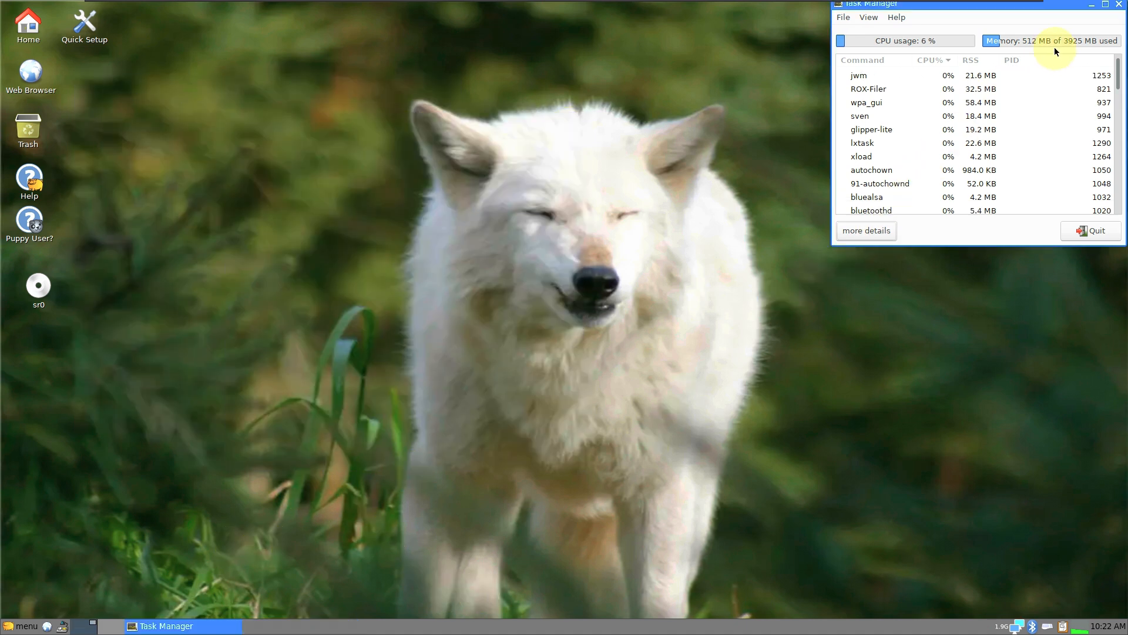
Maximize the Task Manager, look through the list of running processes, and quit it
left_click(1105, 6)
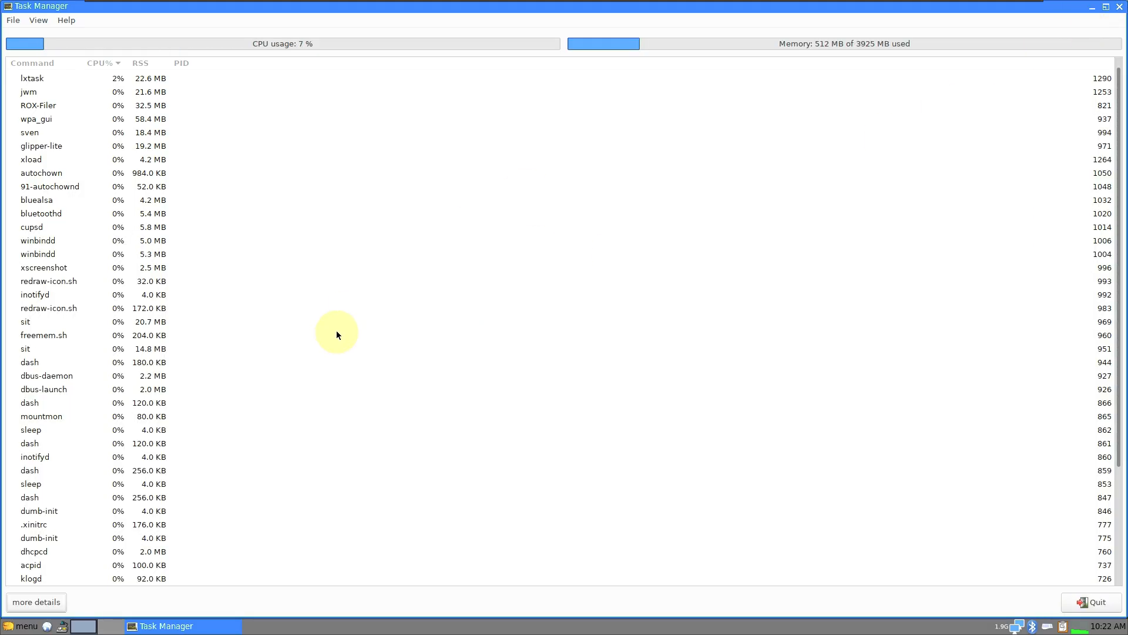
scroll(309, 313, "down", 3)
scroll(309, 314, "up", 3)
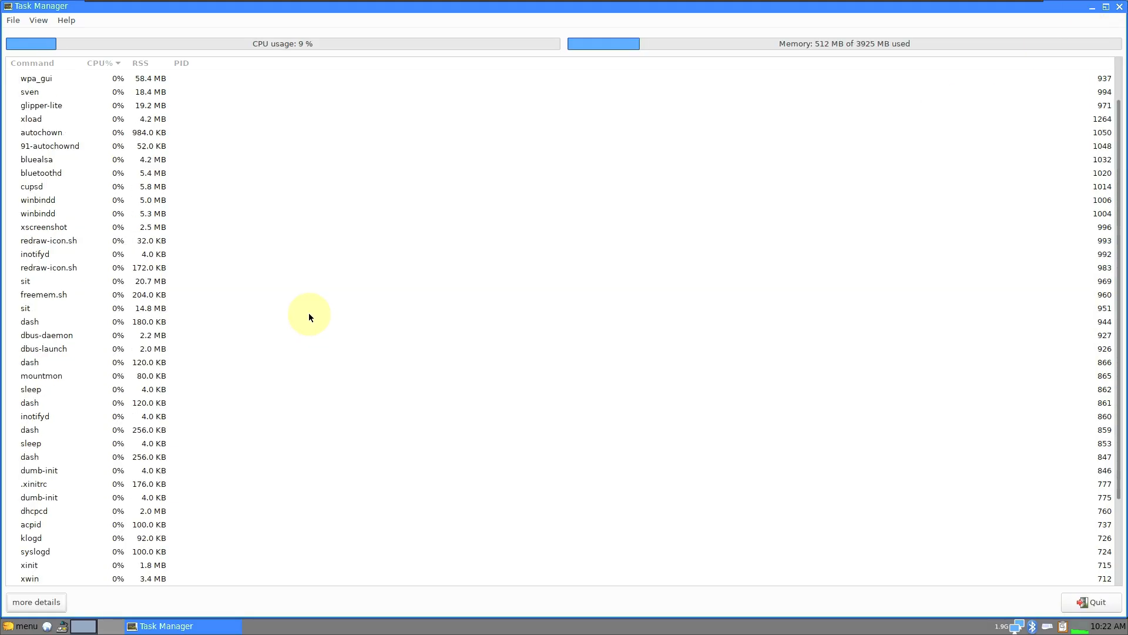
scroll(308, 313, "up", 1)
scroll(309, 313, "down", 3)
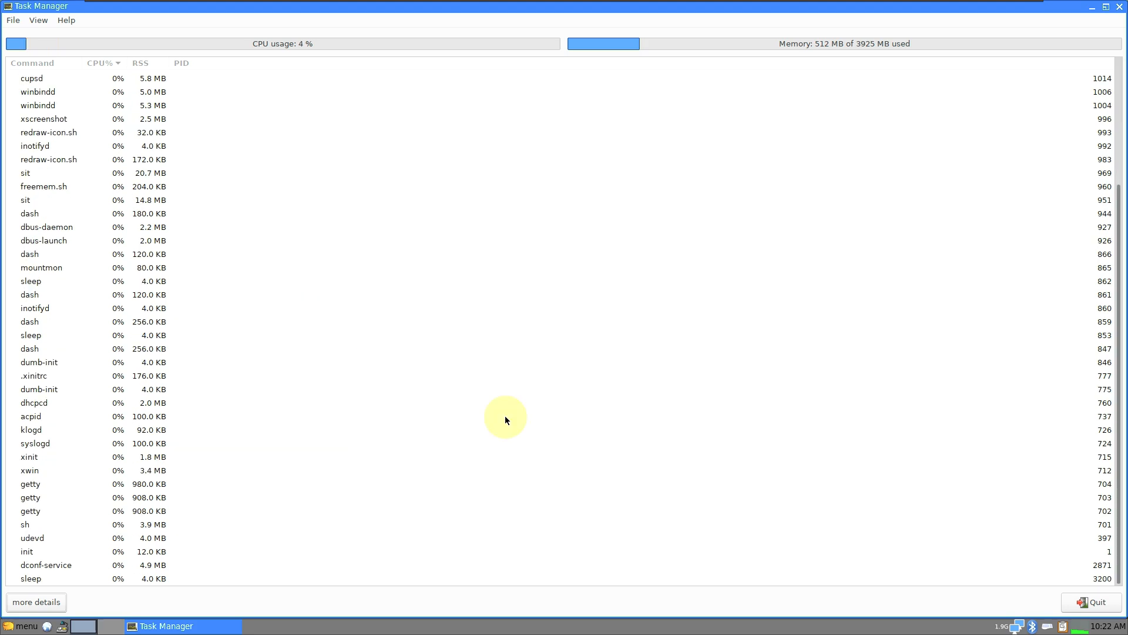
left_click(1084, 603)
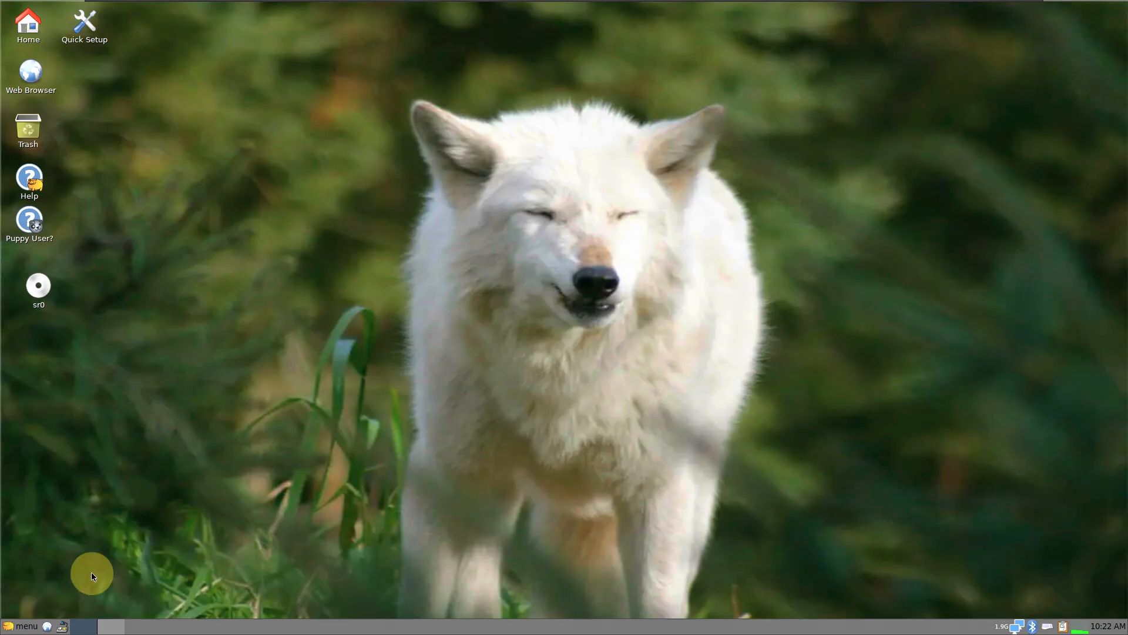
Shut down Fatdog64 without creating a savefile, agreeing to lose the session's data
left_click(23, 625)
mouse_move(37, 609)
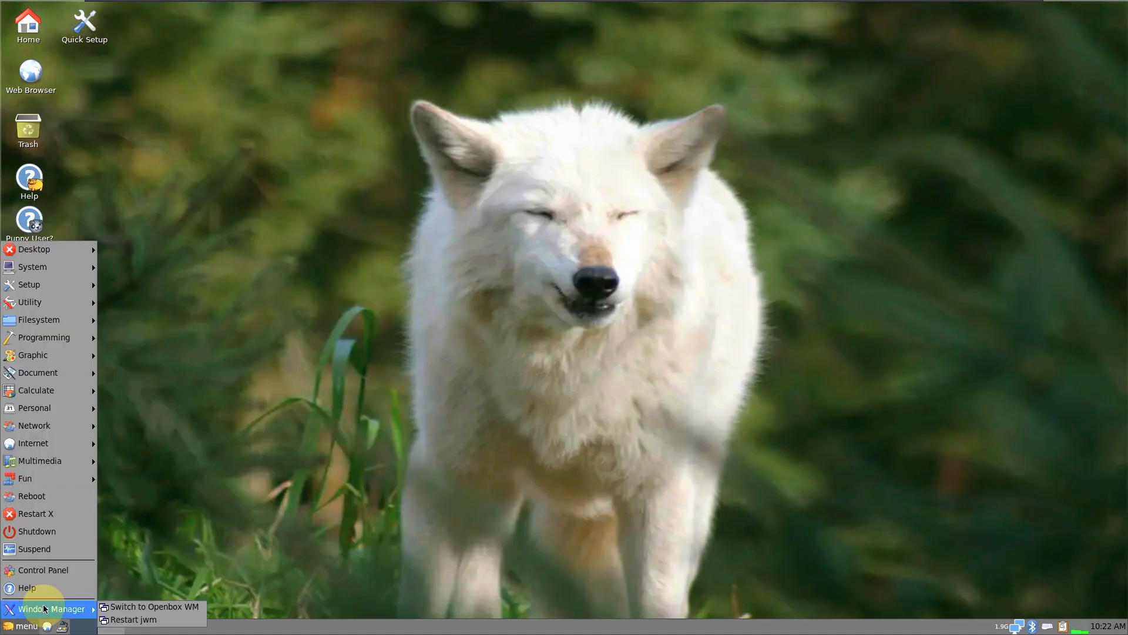
left_click(62, 531)
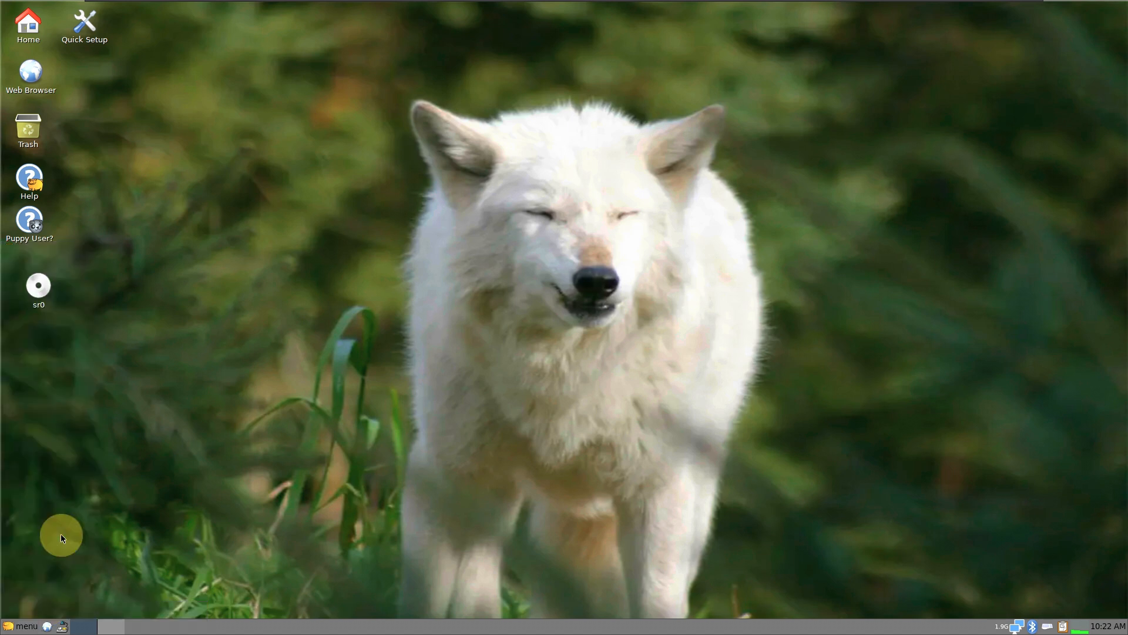
left_click(520, 342)
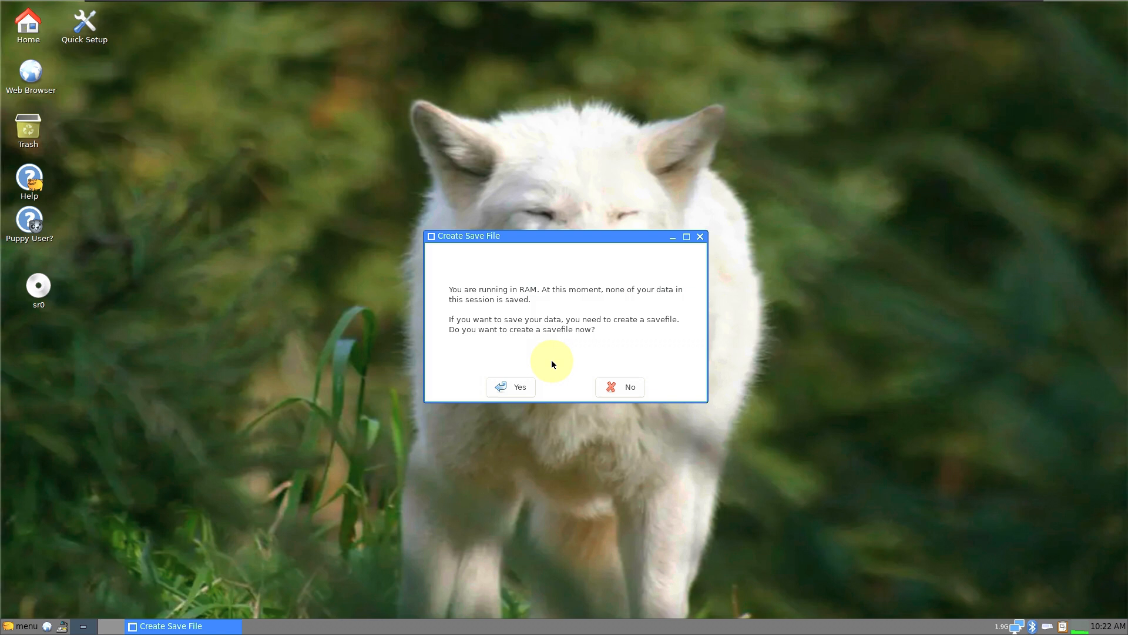
left_click(620, 385)
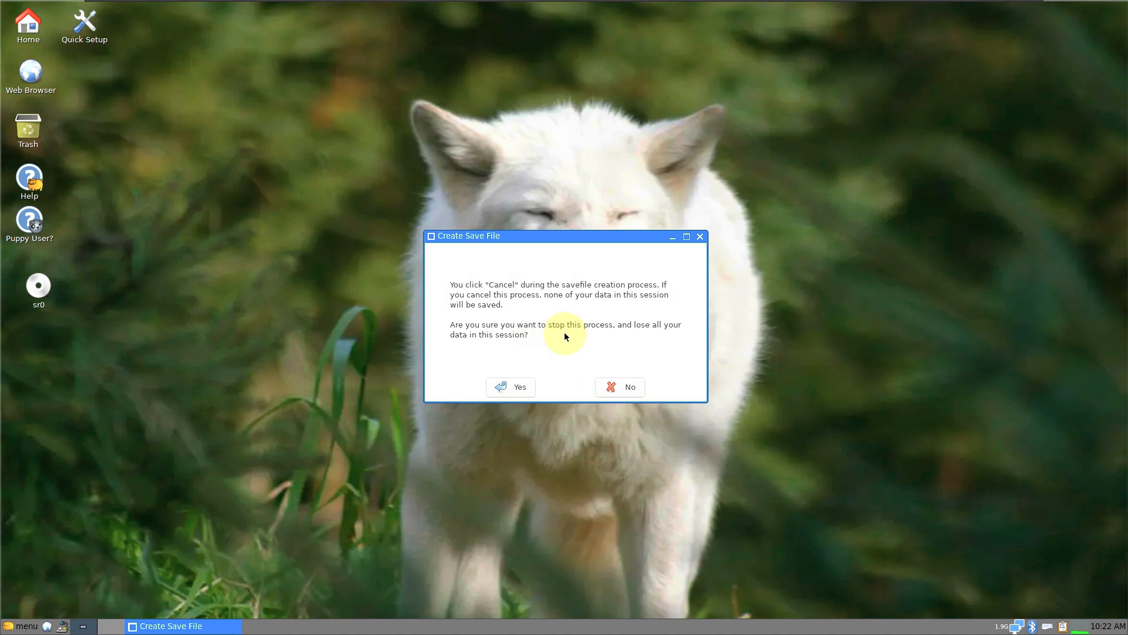
left_click(513, 386)
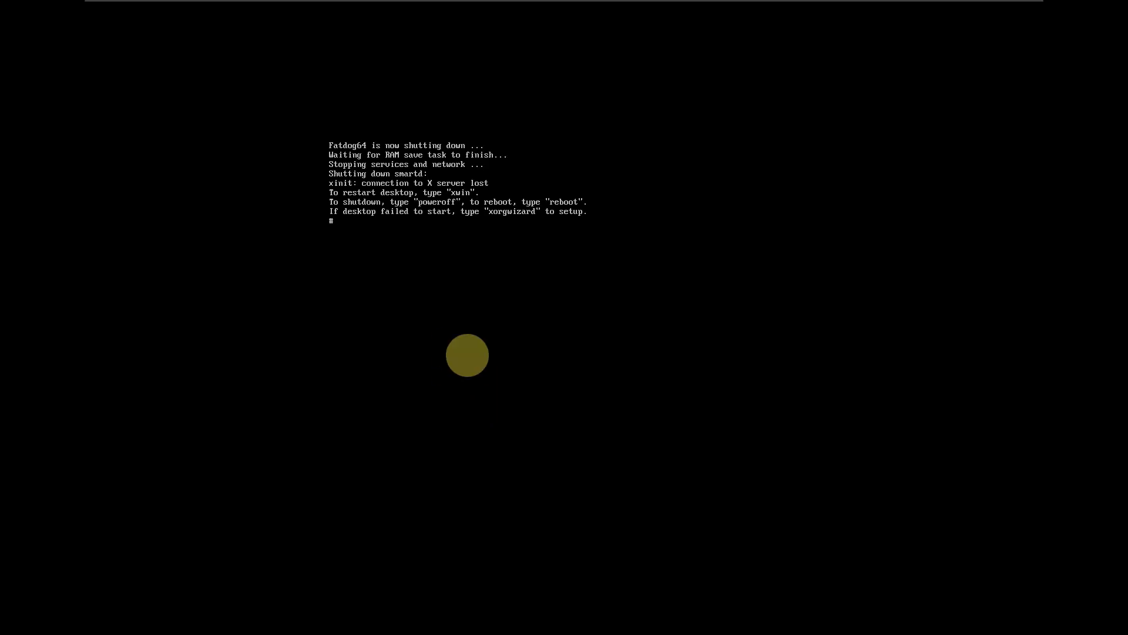